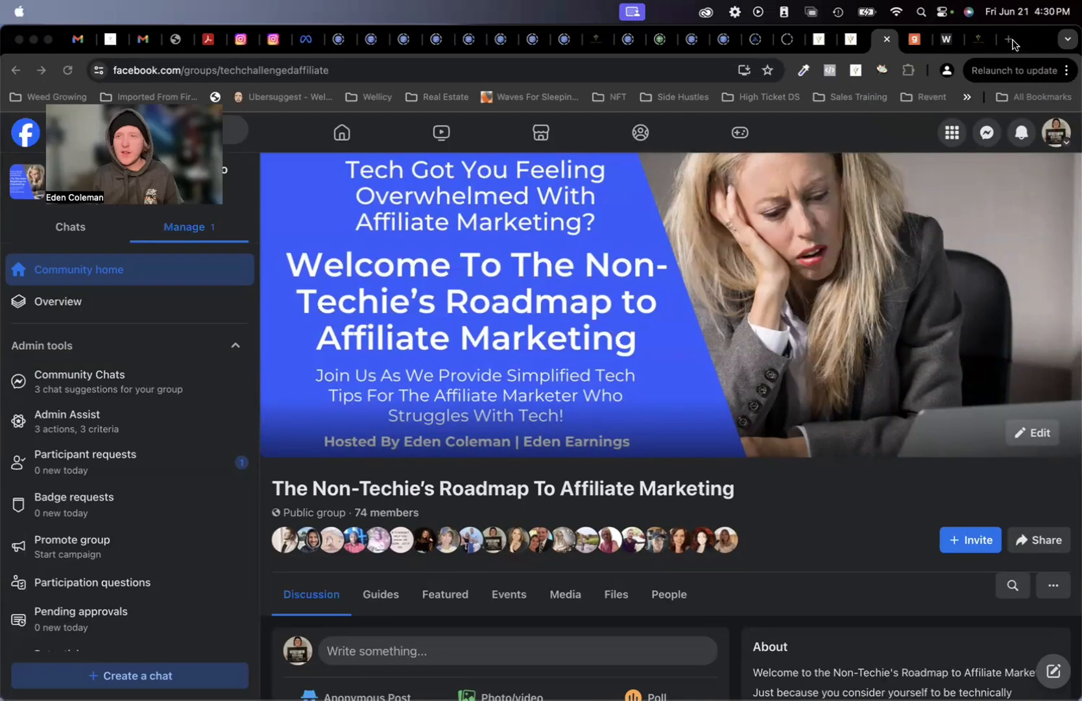
Open canva.com in a new browser tab.
{"action": "left_click", "coordinate": [1009, 40]}
{"action": "type", "text": "canva.com"}
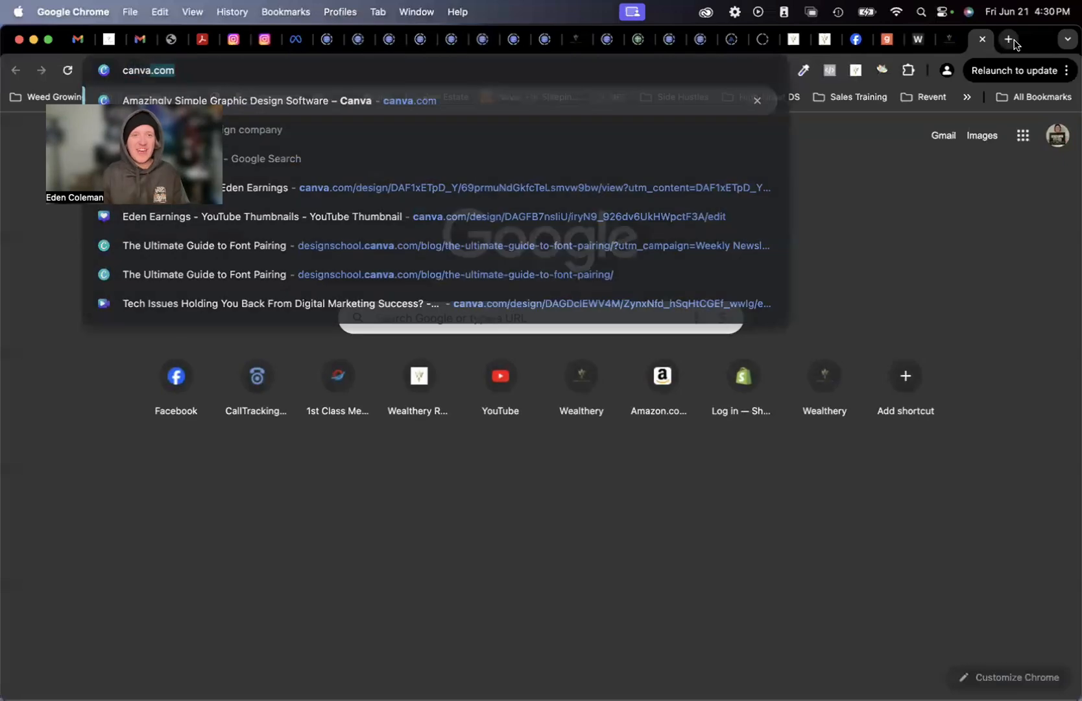
{"action": "key", "text": "Return"}
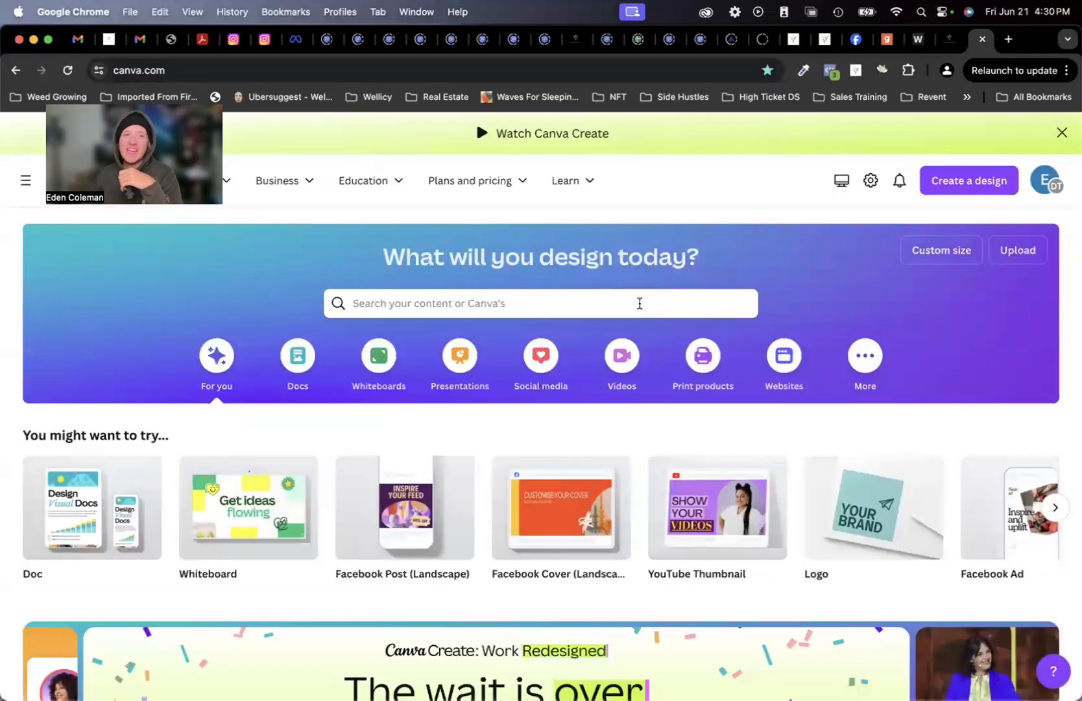
{"action": "left_click", "coordinate": [143, 70]}
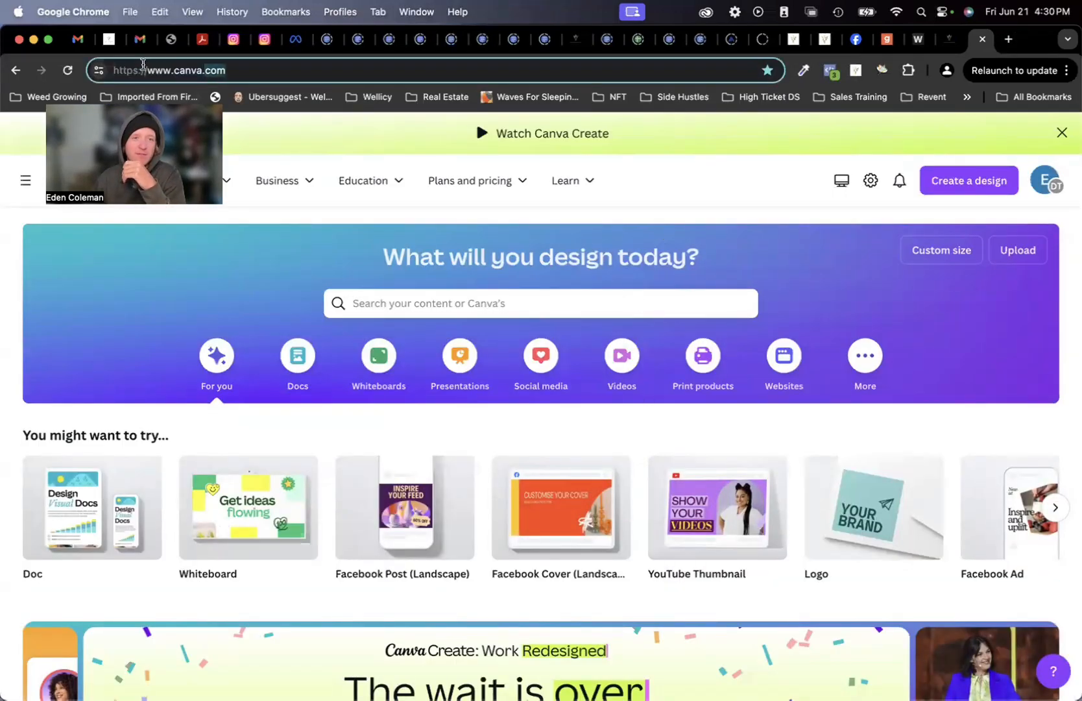
{"action": "left_click", "coordinate": [780, 188]}
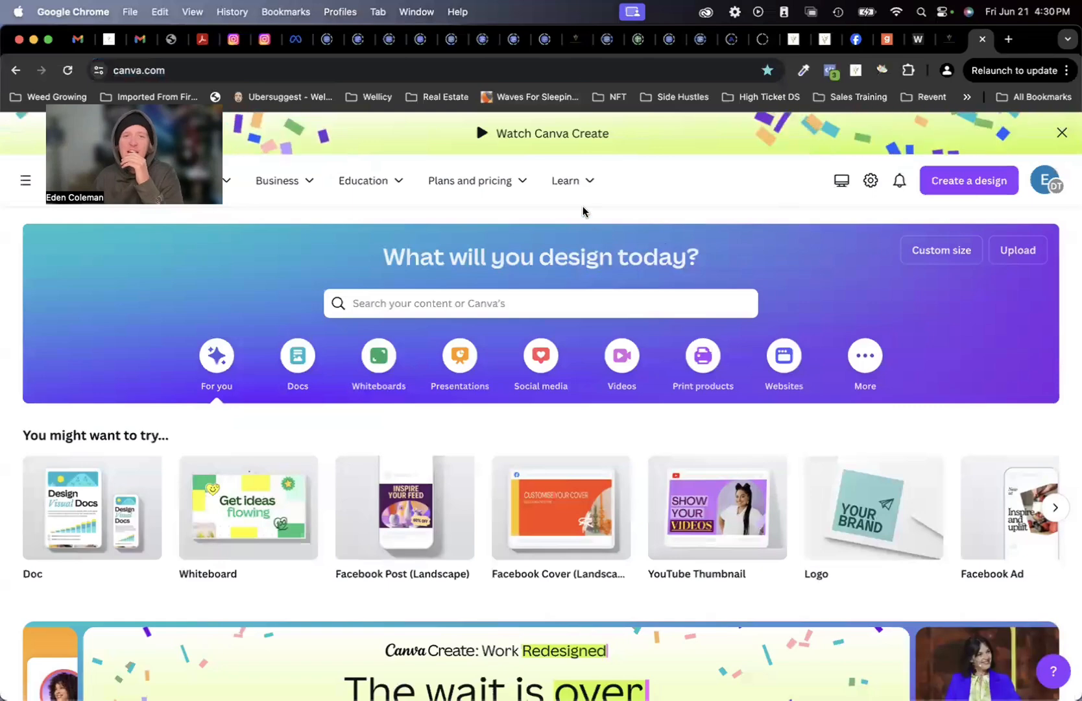
Open a new incognito window and search the web for "canva pricing".
{"action": "mouse_move", "coordinate": [472, 184]}
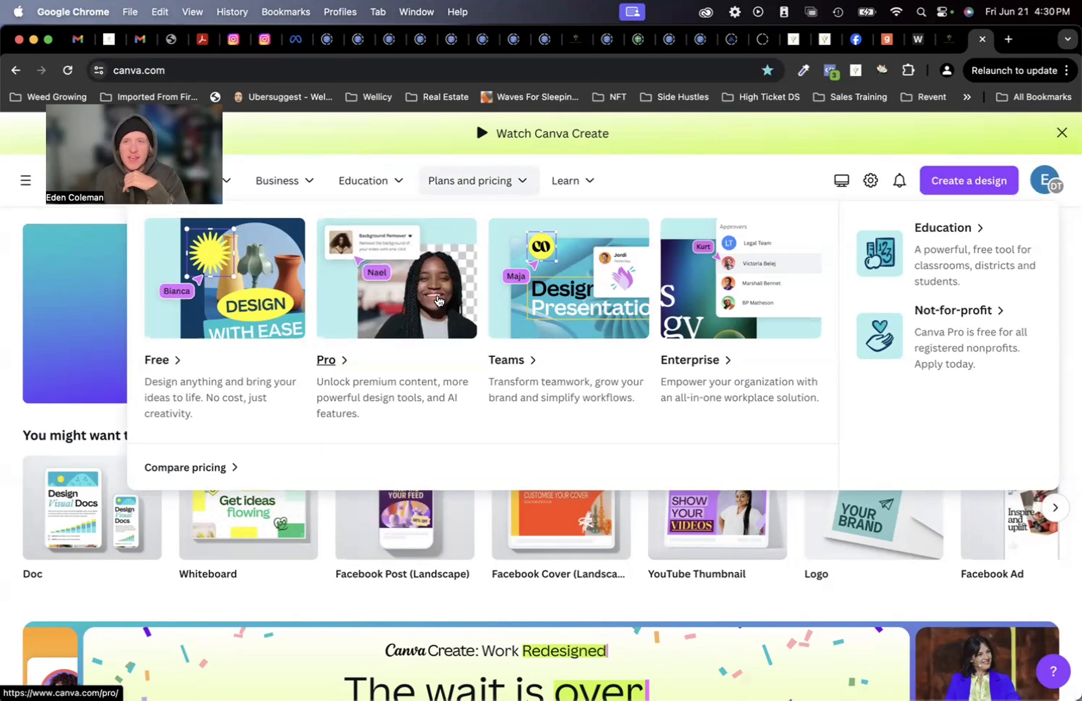
{"action": "left_click", "coordinate": [129, 10]}
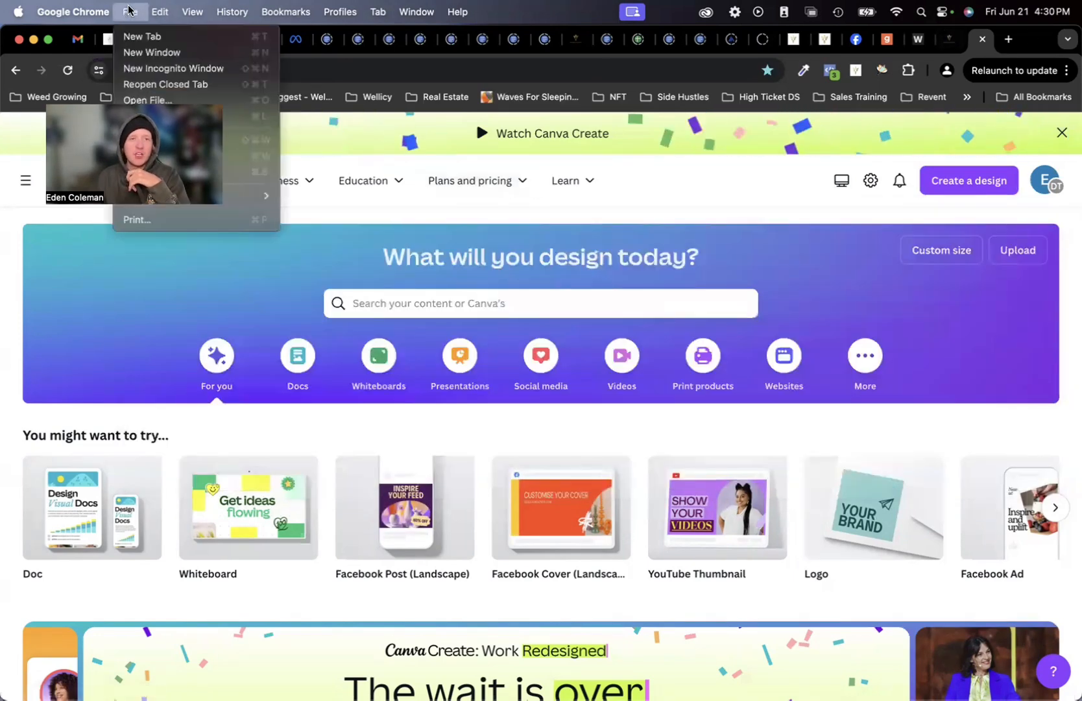
{"action": "left_click", "coordinate": [173, 68]}
{"action": "type", "text": "canv"}
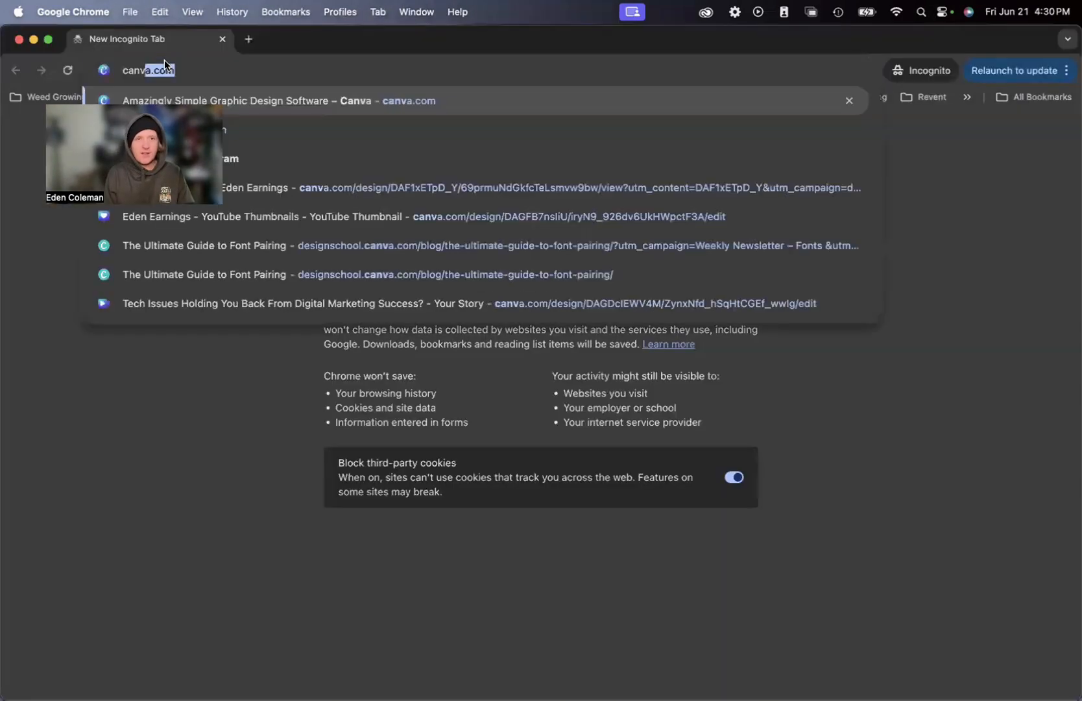
{"action": "type", "text": "a pricing"}
{"action": "key", "text": "Return"}
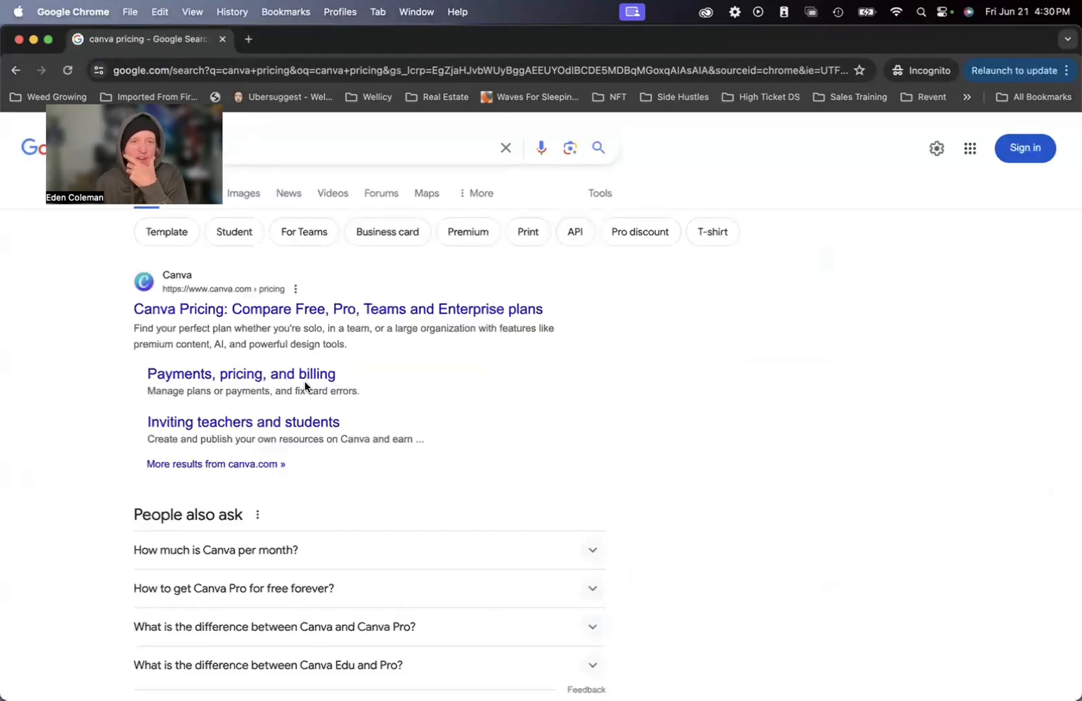
Open the "Payments, pricing, and billing" result and examine its expanded lists of payment and plan topics for pricing information.
{"action": "left_click", "coordinate": [303, 375]}
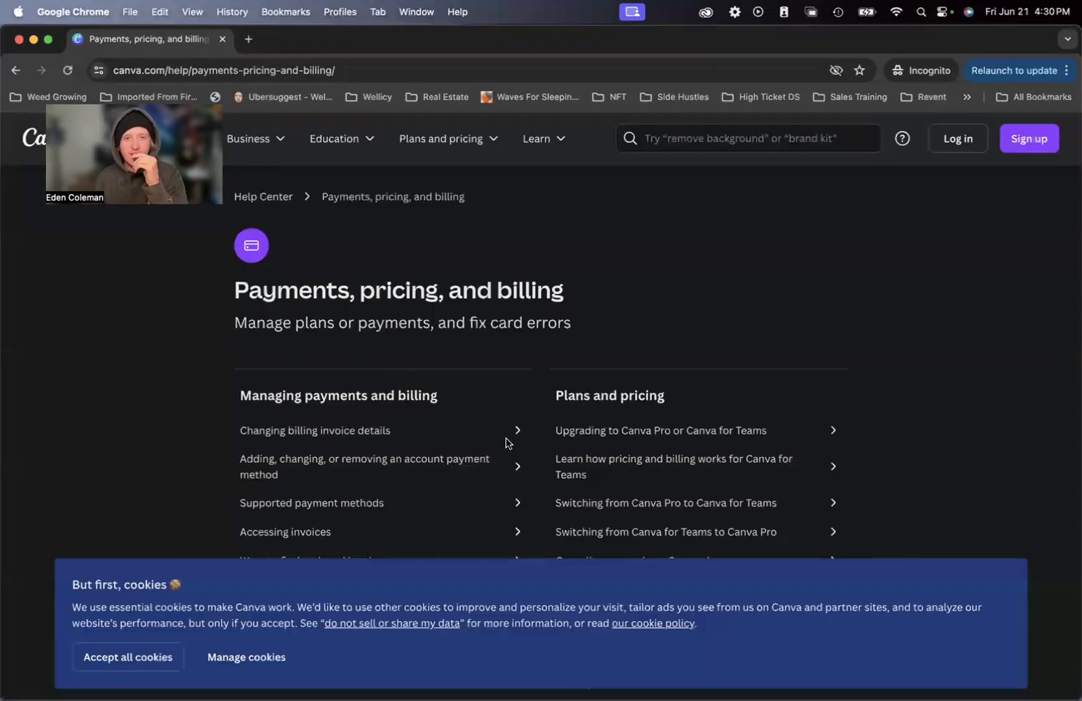
{"action": "scroll", "coordinate": [508, 443], "scroll_direction": "down", "scroll_amount": 5}
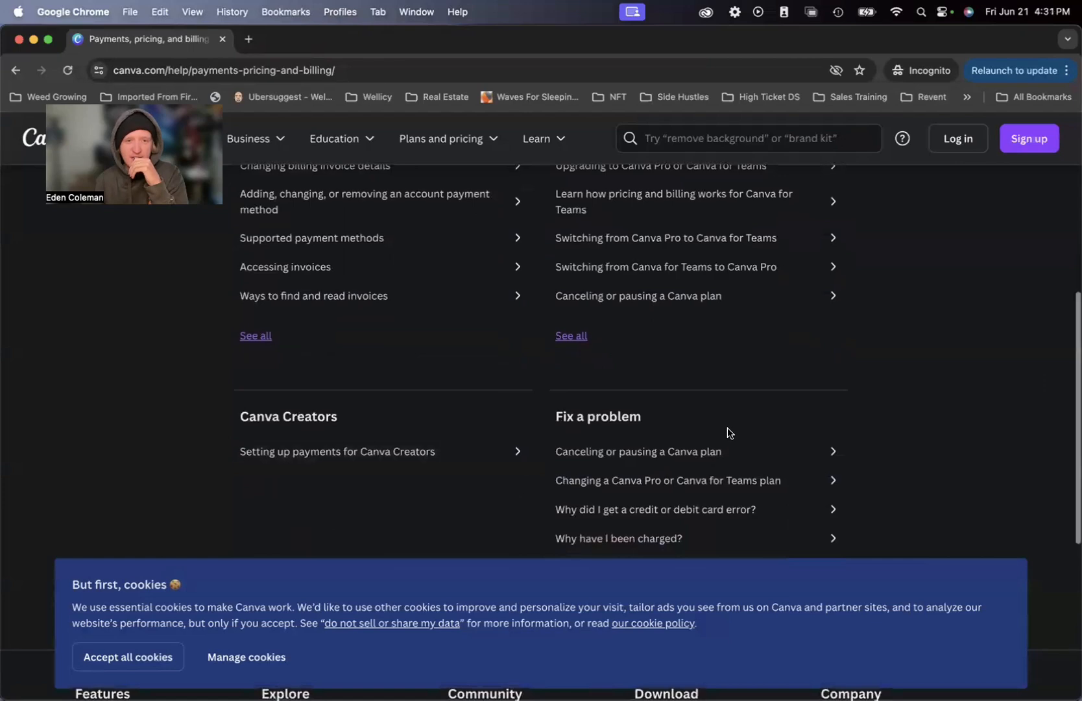
{"action": "scroll", "coordinate": [728, 433], "scroll_direction": "down", "scroll_amount": 5}
{"action": "scroll", "coordinate": [724, 435], "scroll_direction": "up", "scroll_amount": 10}
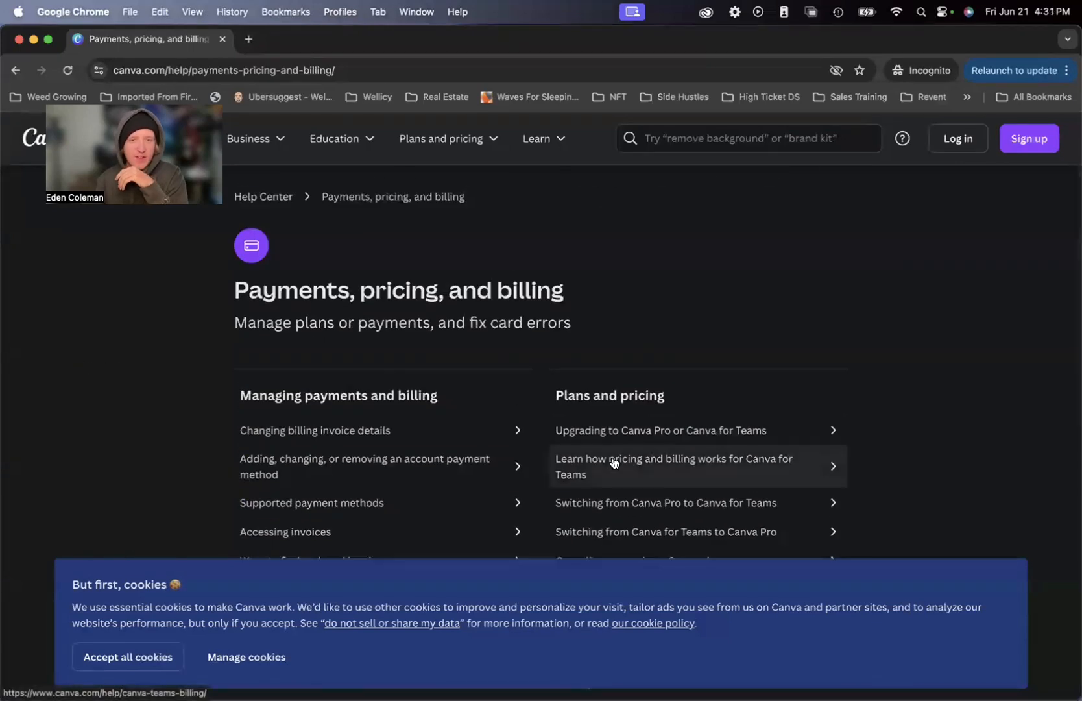
{"action": "scroll", "coordinate": [614, 463], "scroll_direction": "down", "scroll_amount": 4}
{"action": "left_click", "coordinate": [572, 350]}
{"action": "left_click", "coordinate": [253, 344]}
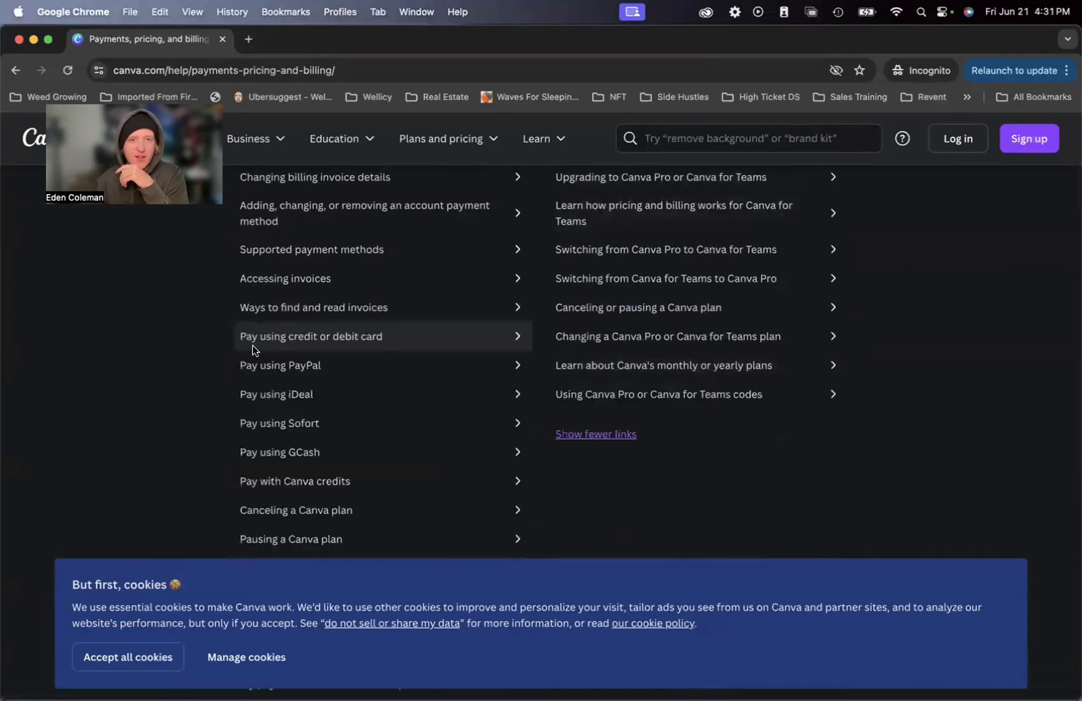
{"action": "scroll", "coordinate": [384, 401], "scroll_direction": "up", "scroll_amount": 4}
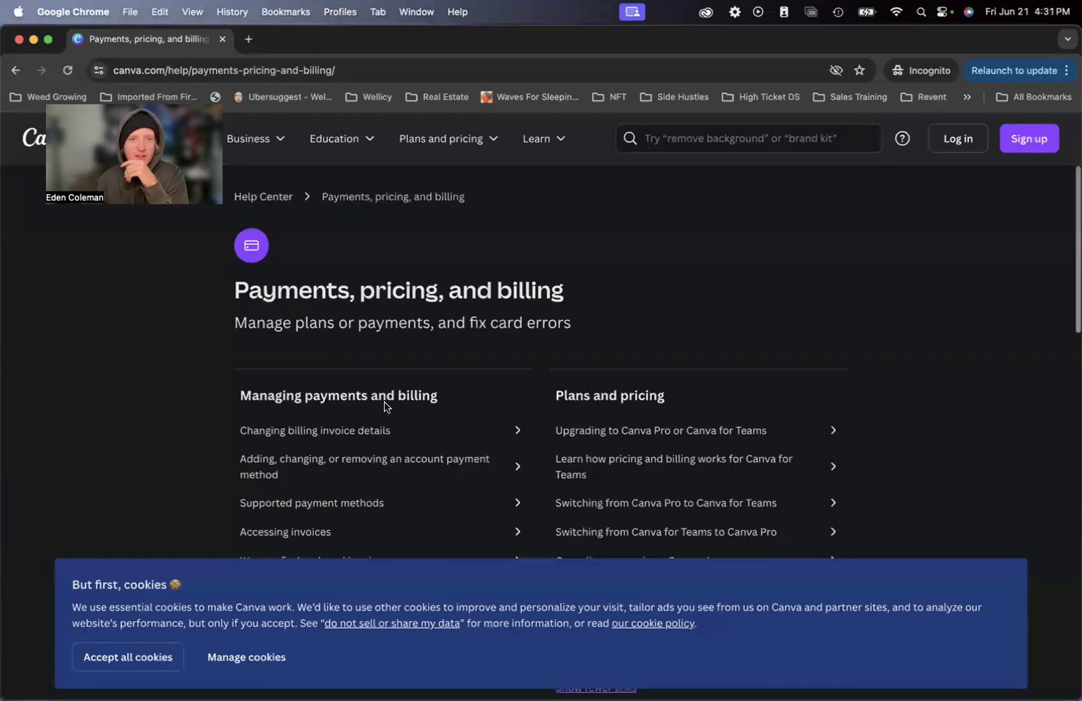
Read the answer to "How much is Canva per month?" in the search results and close the incognito window.
{"action": "left_click", "coordinate": [16, 68]}
{"action": "left_click", "coordinate": [591, 555]}
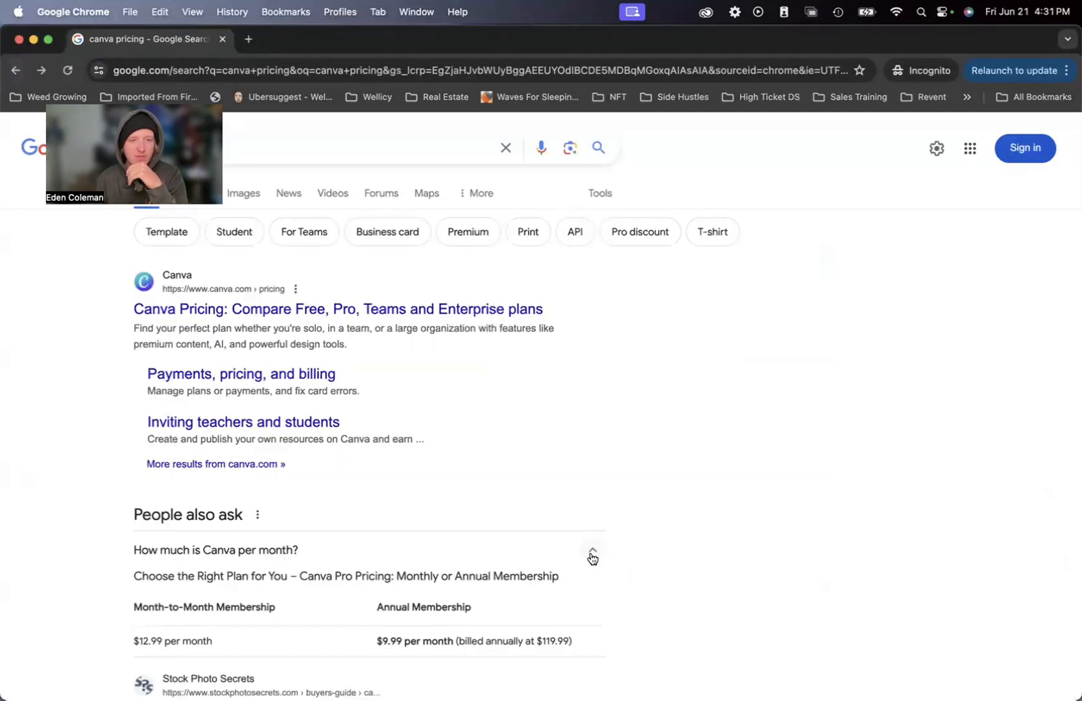
{"action": "scroll", "coordinate": [714, 518], "scroll_direction": "down", "scroll_amount": 3}
{"action": "scroll", "coordinate": [698, 492], "scroll_direction": "down", "scroll_amount": 1}
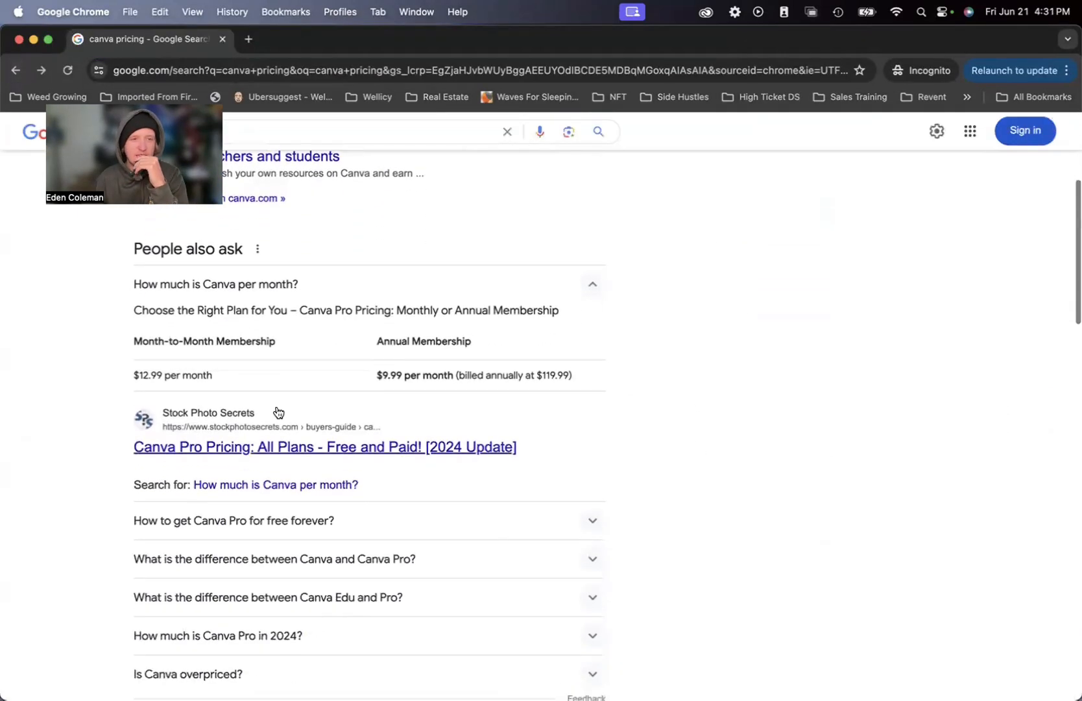
{"action": "left_click_drag", "start_coordinate": [137, 374], "coordinate": [226, 379]}
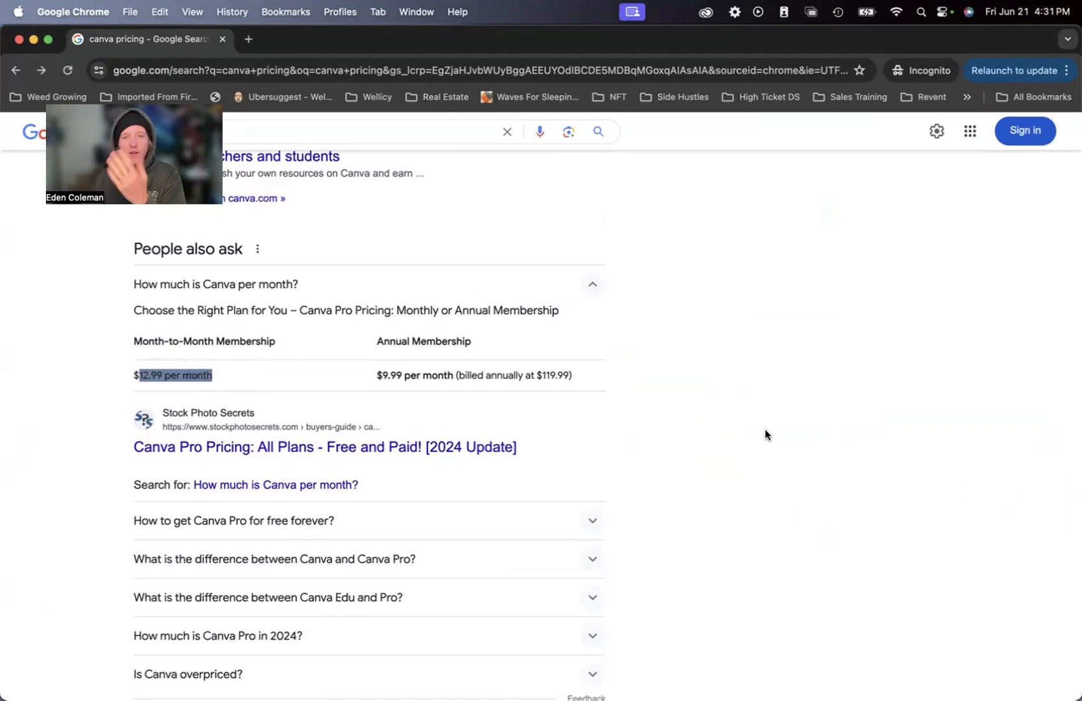
{"action": "left_click", "coordinate": [772, 439]}
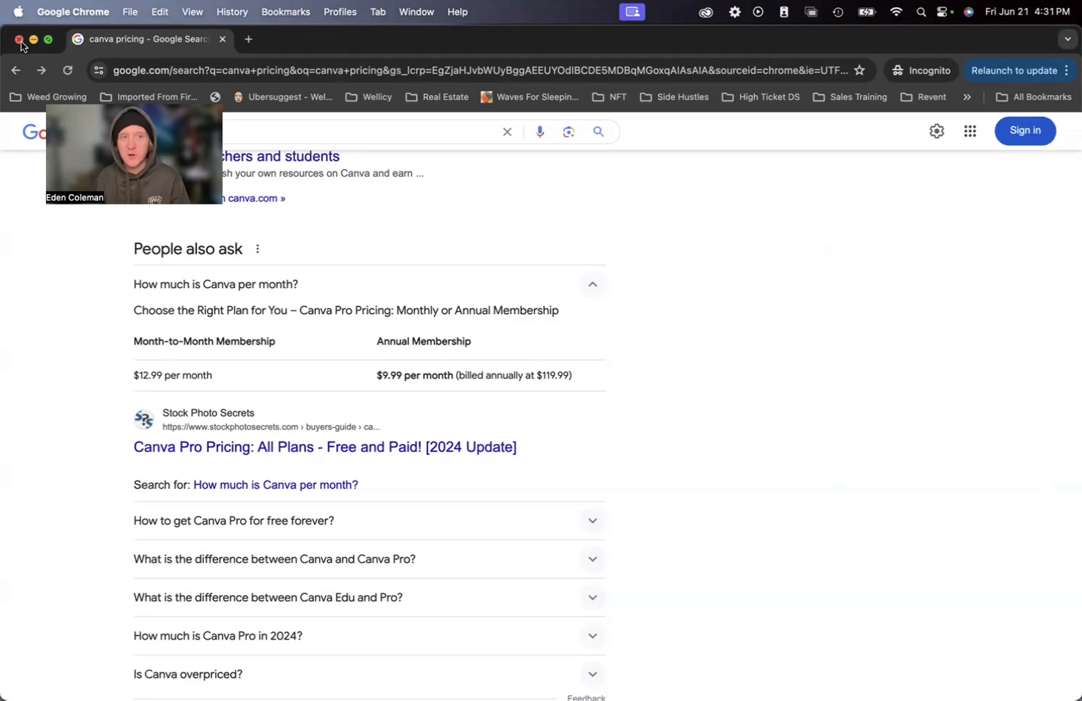
{"action": "left_click", "coordinate": [19, 39]}
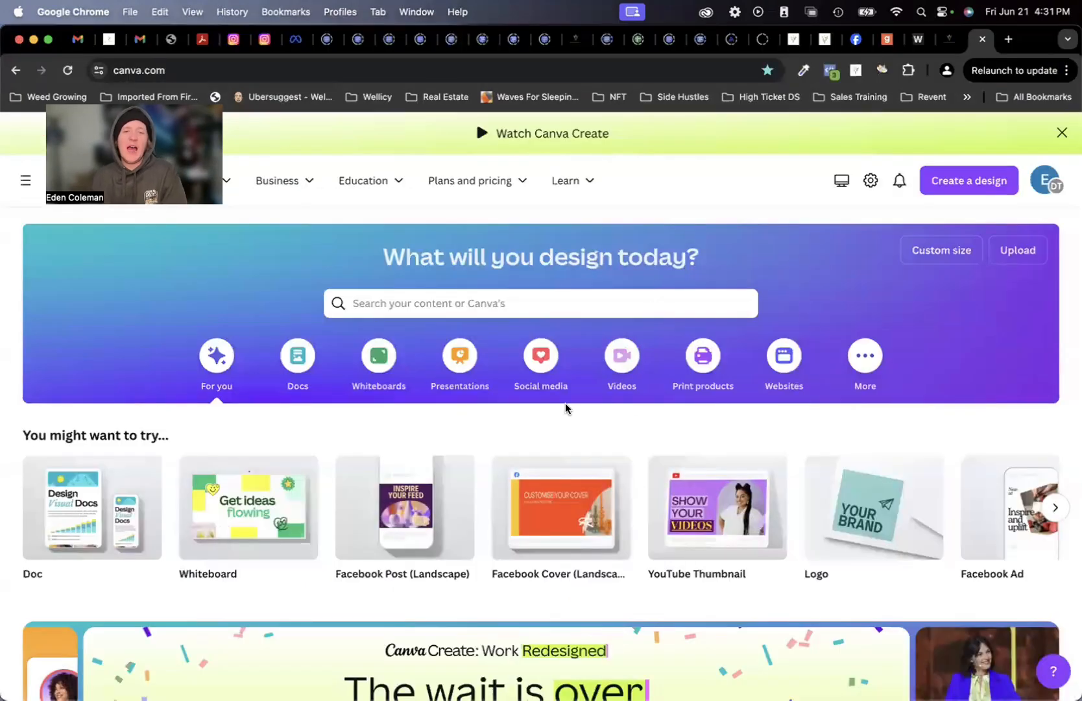
Look through the recent designs on the Canva home page to review the kinds of graphics made.
{"action": "scroll", "coordinate": [519, 379], "scroll_direction": "down", "scroll_amount": 3}
{"action": "scroll", "coordinate": [520, 379], "scroll_direction": "down", "scroll_amount": 5}
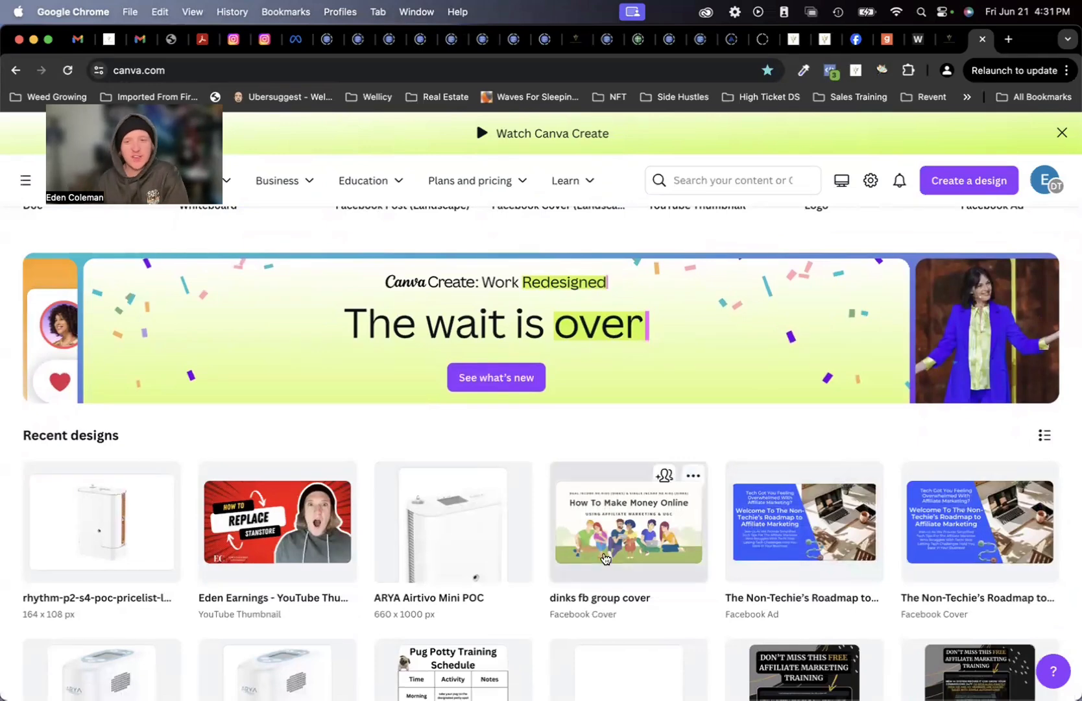
{"action": "scroll", "coordinate": [706, 522], "scroll_direction": "down", "scroll_amount": 3}
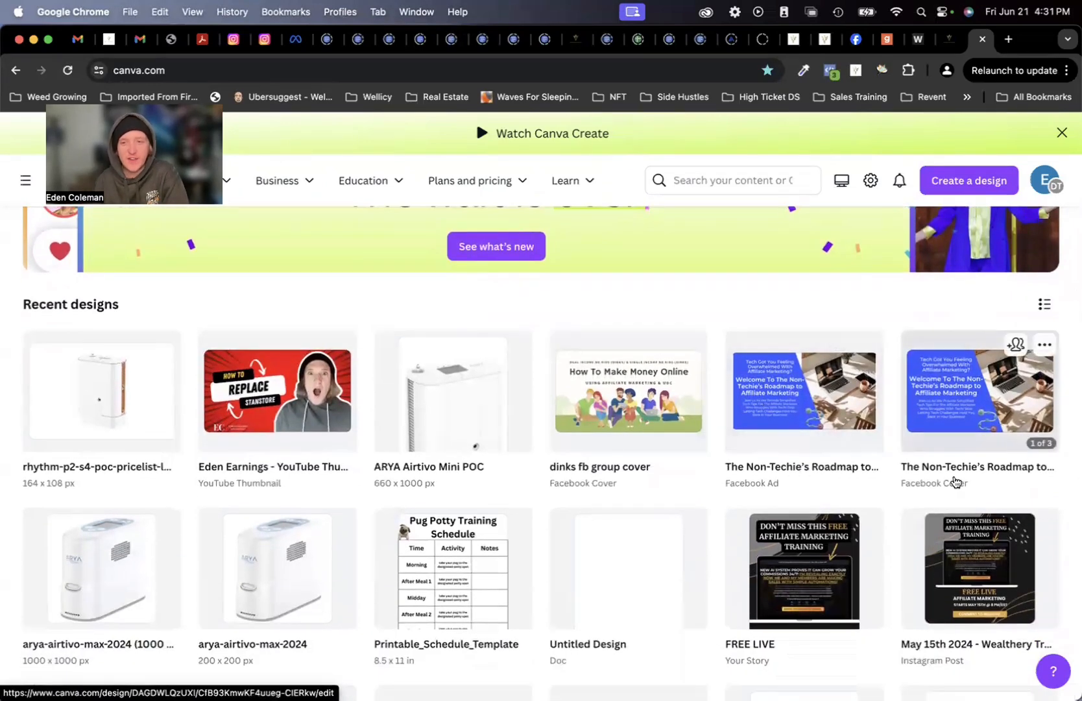
{"action": "scroll", "coordinate": [261, 458], "scroll_direction": "down", "scroll_amount": 3}
{"action": "scroll", "coordinate": [261, 458], "scroll_direction": "down", "scroll_amount": 1}
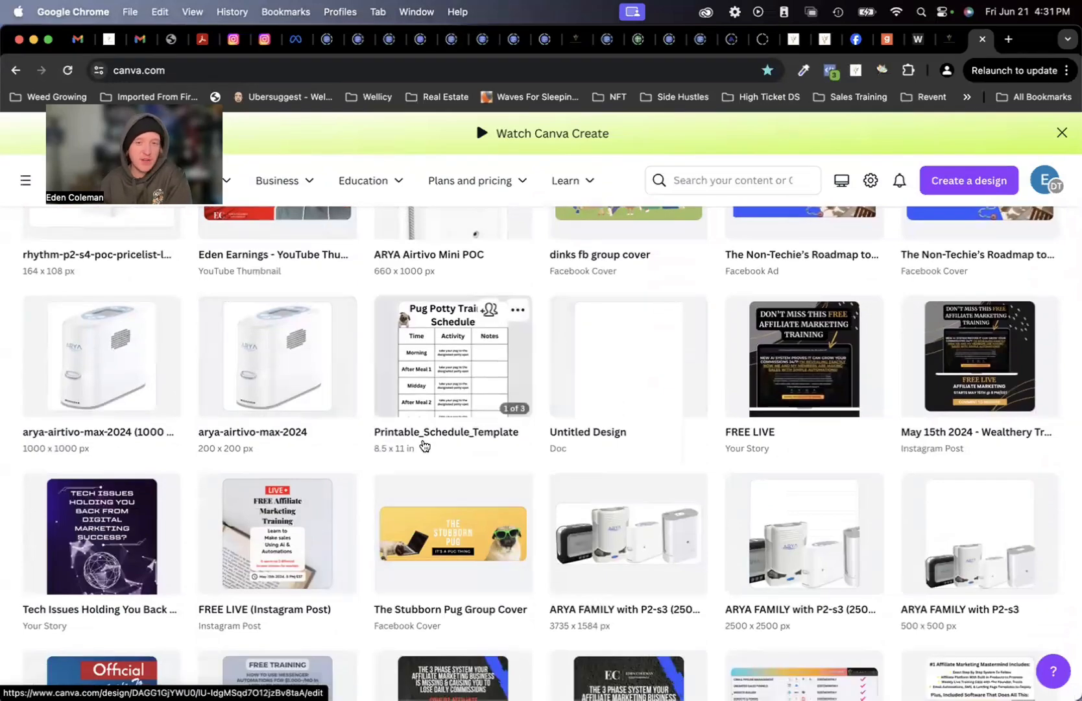
{"action": "scroll", "coordinate": [646, 377], "scroll_direction": "down", "scroll_amount": 5}
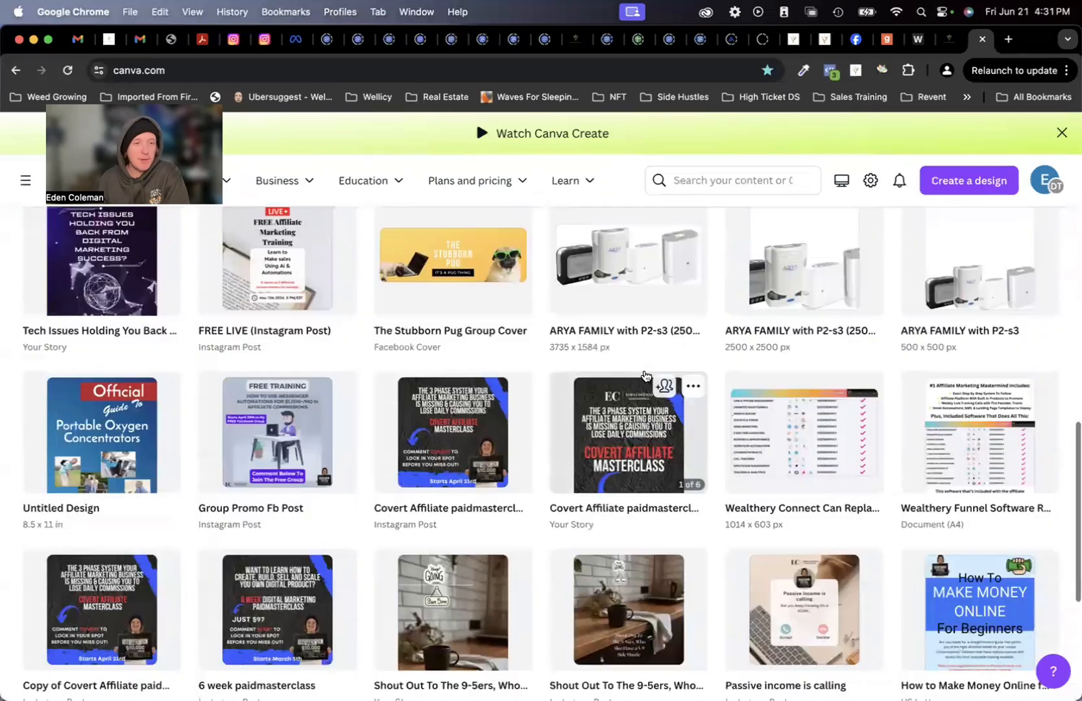
{"action": "scroll", "coordinate": [646, 377], "scroll_direction": "down", "scroll_amount": 2}
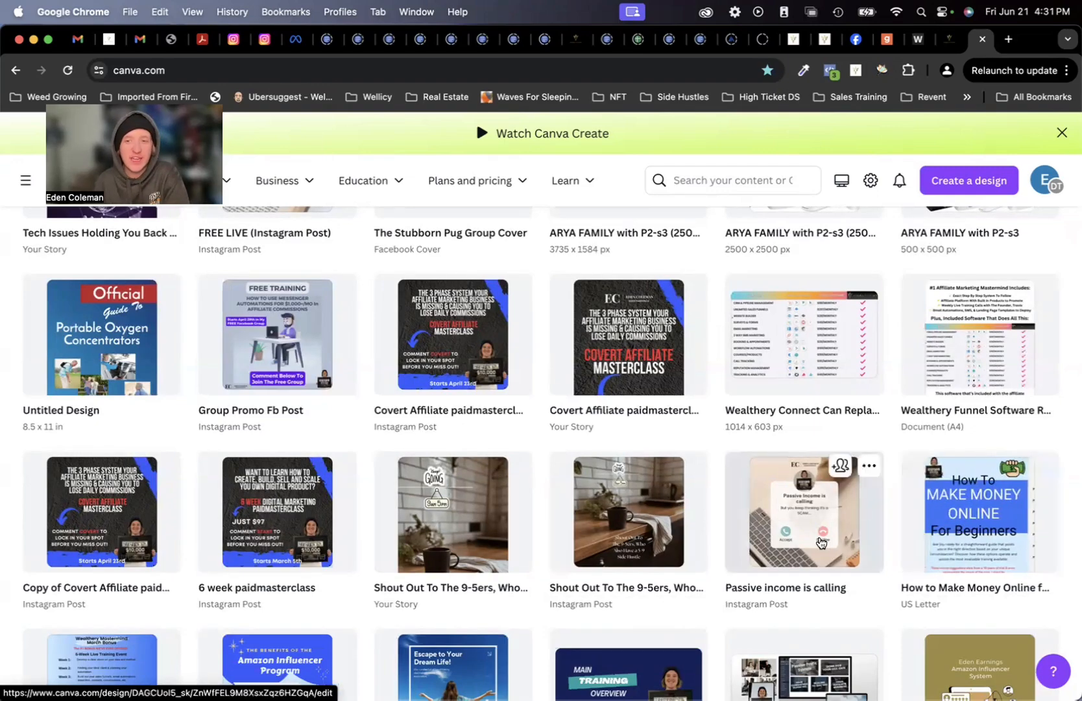
{"action": "scroll", "coordinate": [783, 368], "scroll_direction": "down", "scroll_amount": 5}
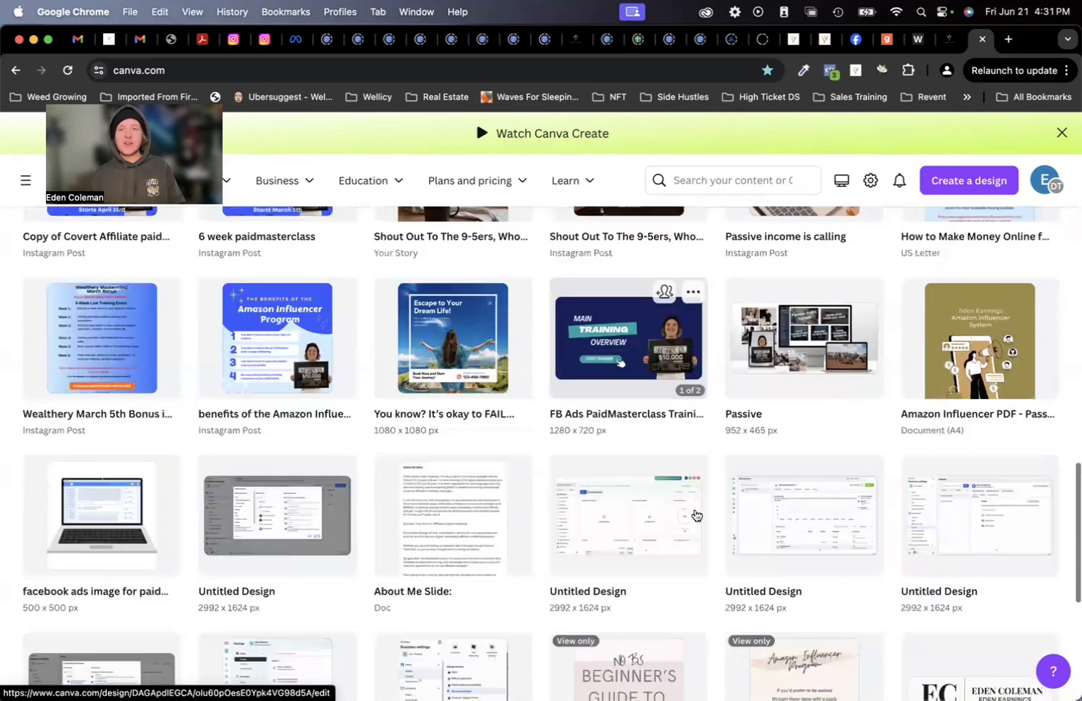
{"action": "scroll", "coordinate": [676, 500], "scroll_direction": "up", "scroll_amount": 1}
{"action": "scroll", "coordinate": [628, 466], "scroll_direction": "up", "scroll_amount": 5}
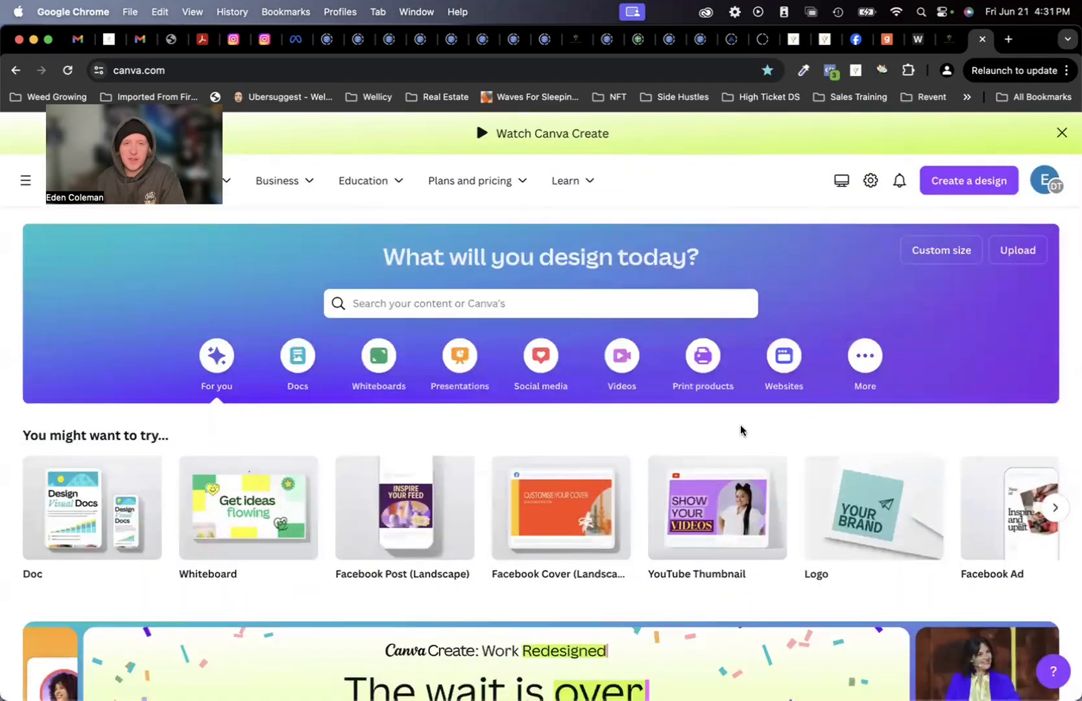
{"action": "scroll", "coordinate": [731, 424], "scroll_direction": "down", "scroll_amount": 8}
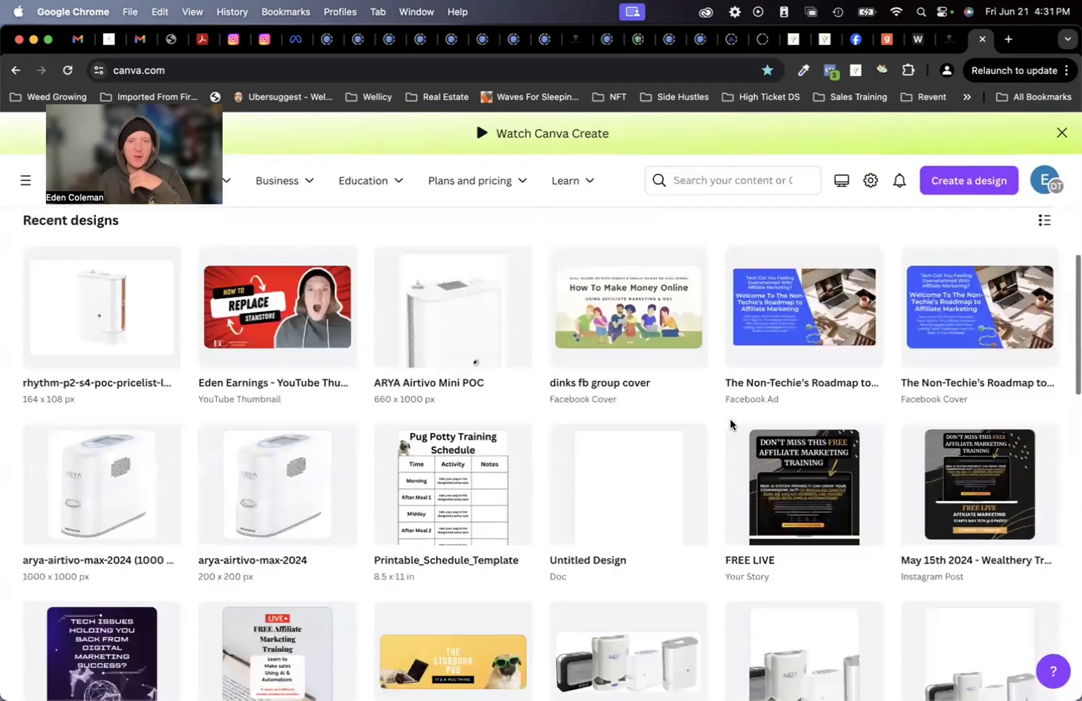
{"action": "scroll", "coordinate": [732, 424], "scroll_direction": "up", "scroll_amount": 1}
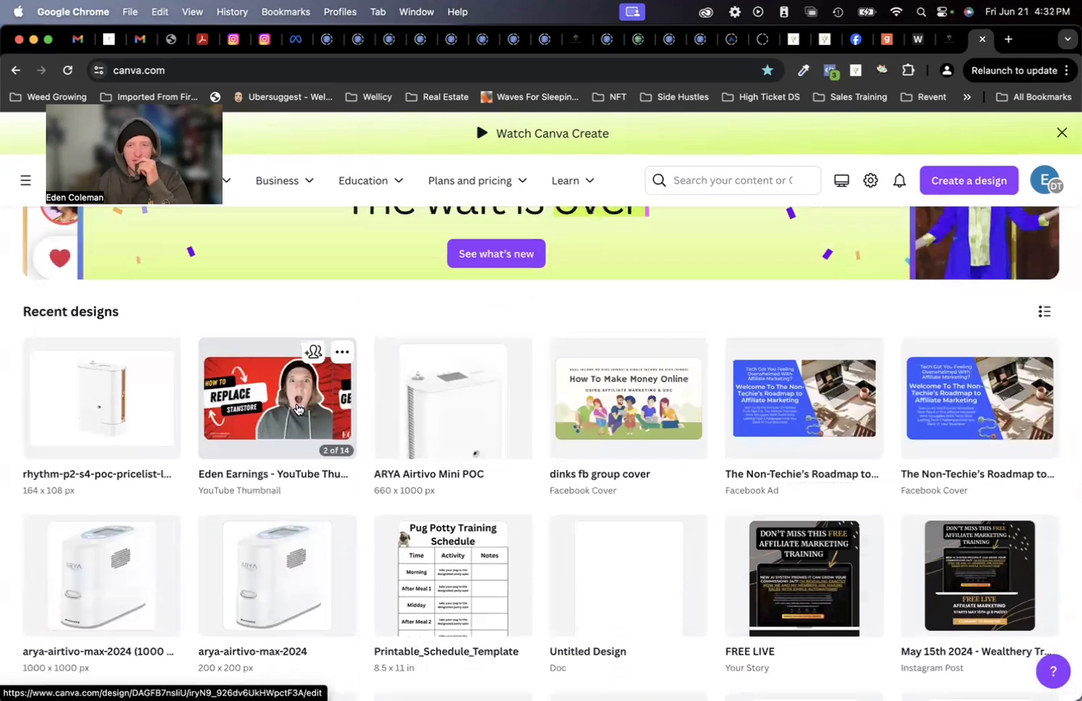
{"action": "scroll", "coordinate": [298, 410], "scroll_direction": "up", "scroll_amount": 10}
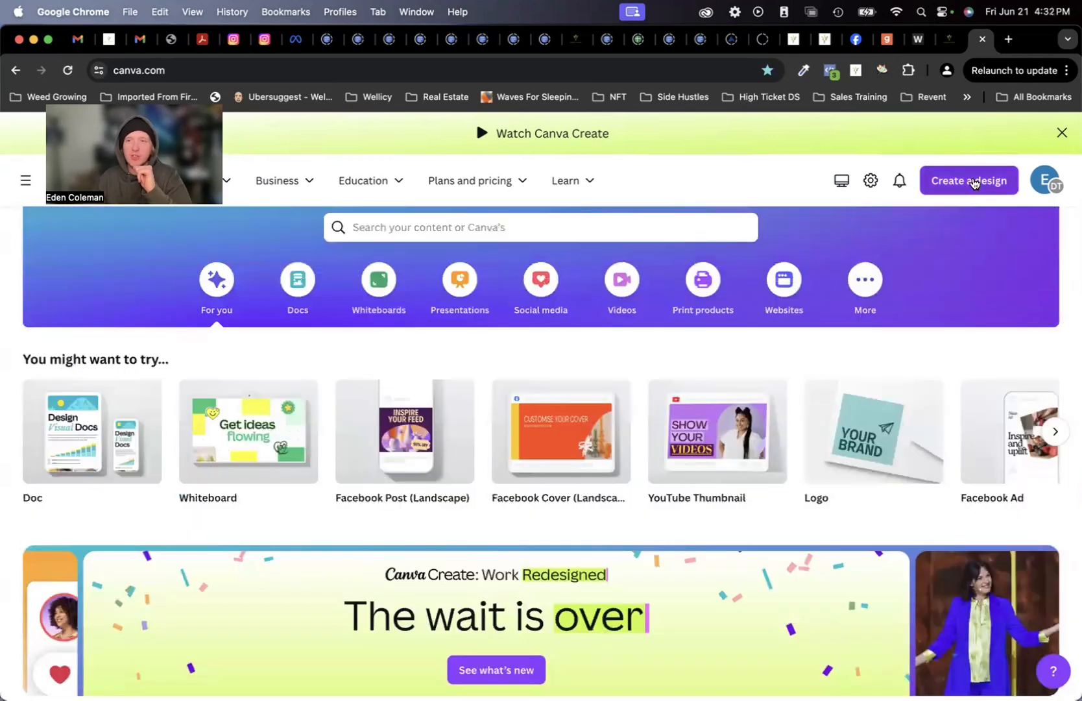
Open the list of new design types and examine the suggested formats and their sizes.
{"action": "left_click", "coordinate": [973, 181]}
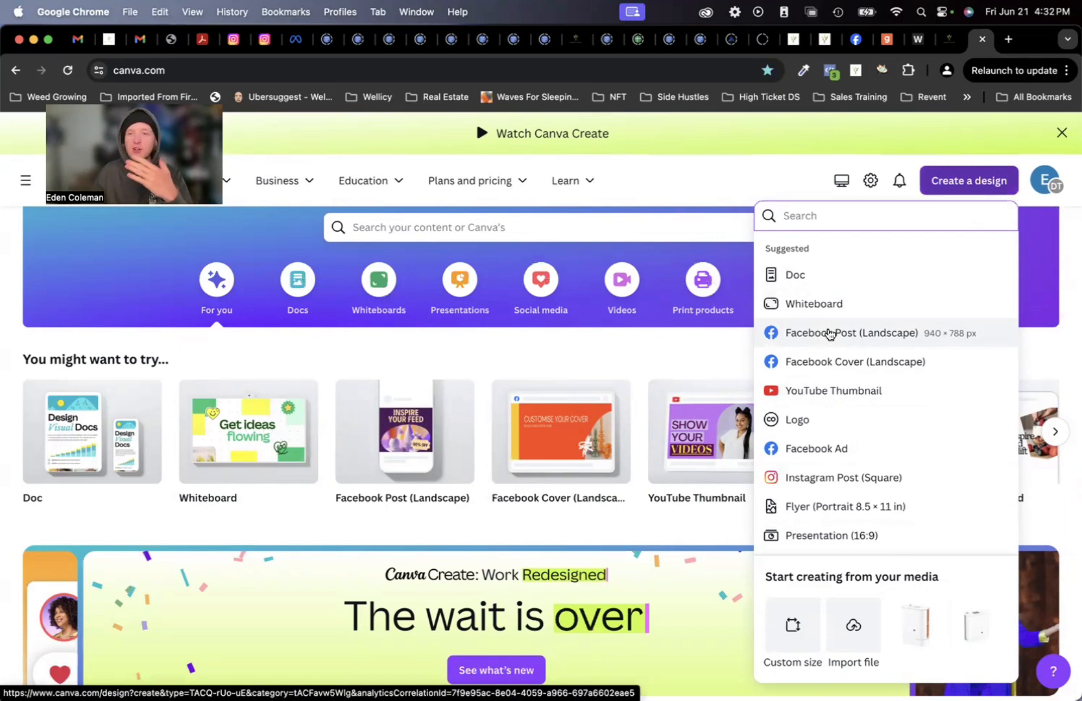
{"action": "scroll", "coordinate": [843, 448], "scroll_direction": "down", "scroll_amount": 1}
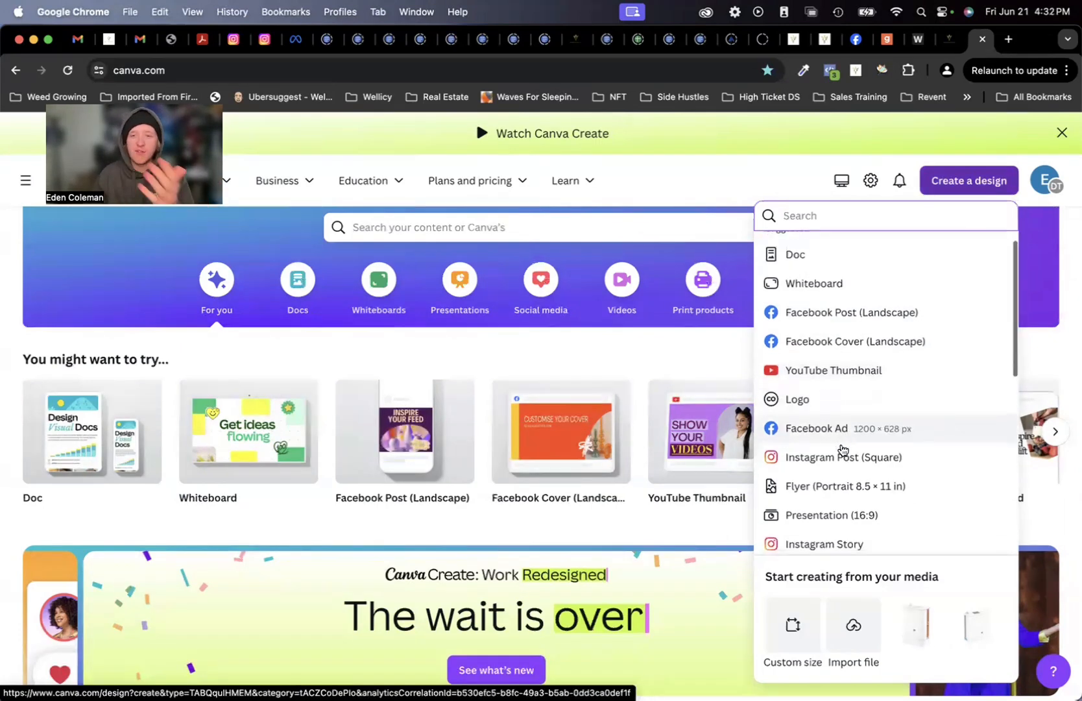
{"action": "scroll", "coordinate": [843, 449], "scroll_direction": "down", "scroll_amount": 2}
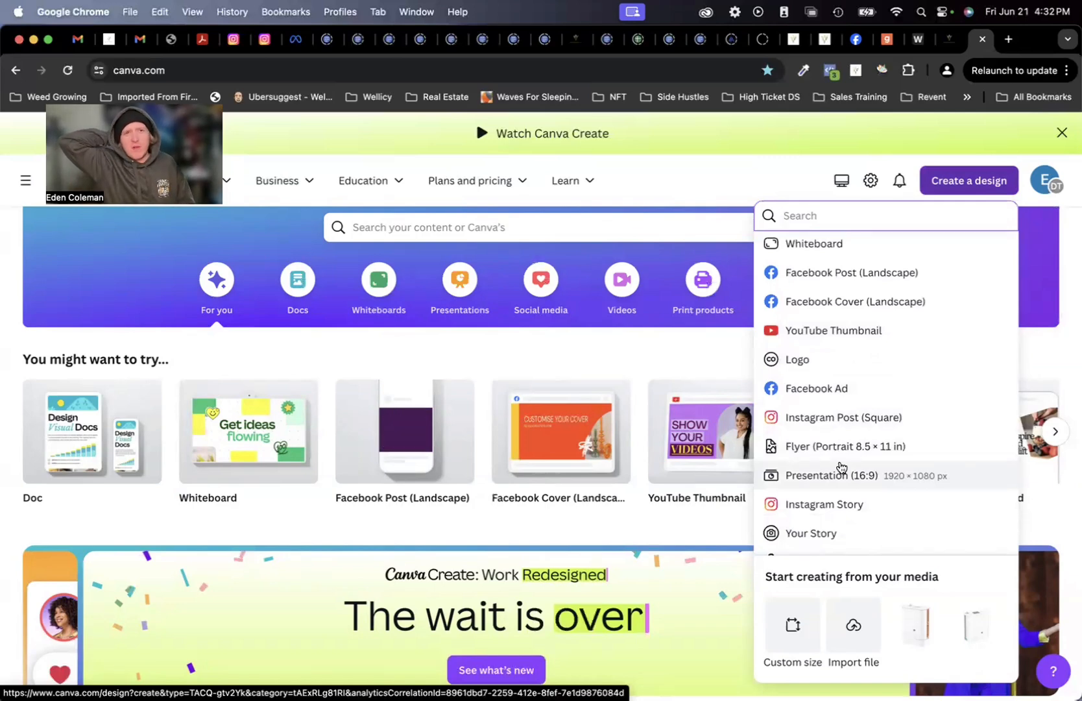
{"action": "scroll", "coordinate": [844, 464], "scroll_direction": "down", "scroll_amount": 2}
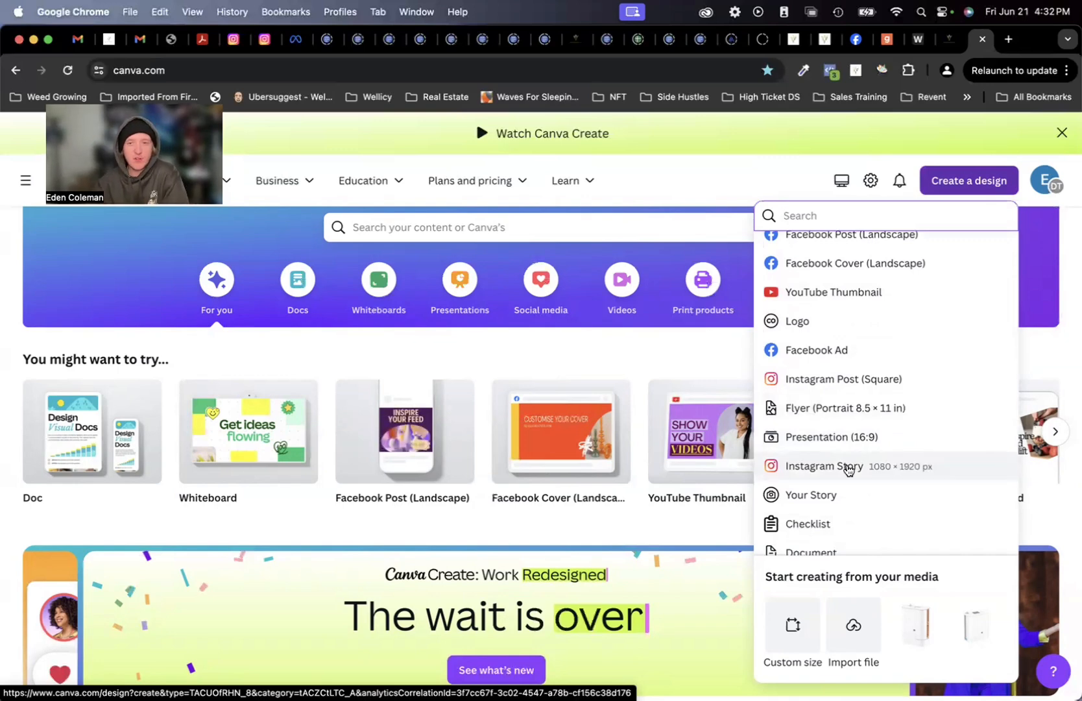
{"action": "mouse_move", "coordinate": [477, 181]}
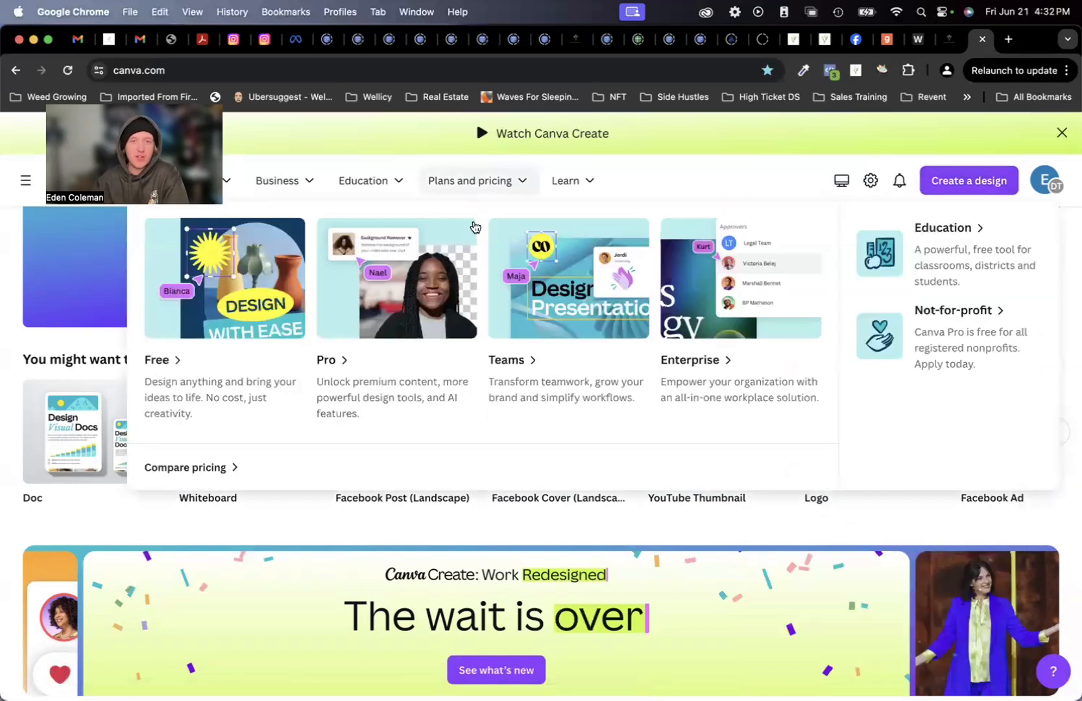
{"action": "left_click", "coordinate": [474, 228]}
{"action": "left_click", "coordinate": [14, 71]}
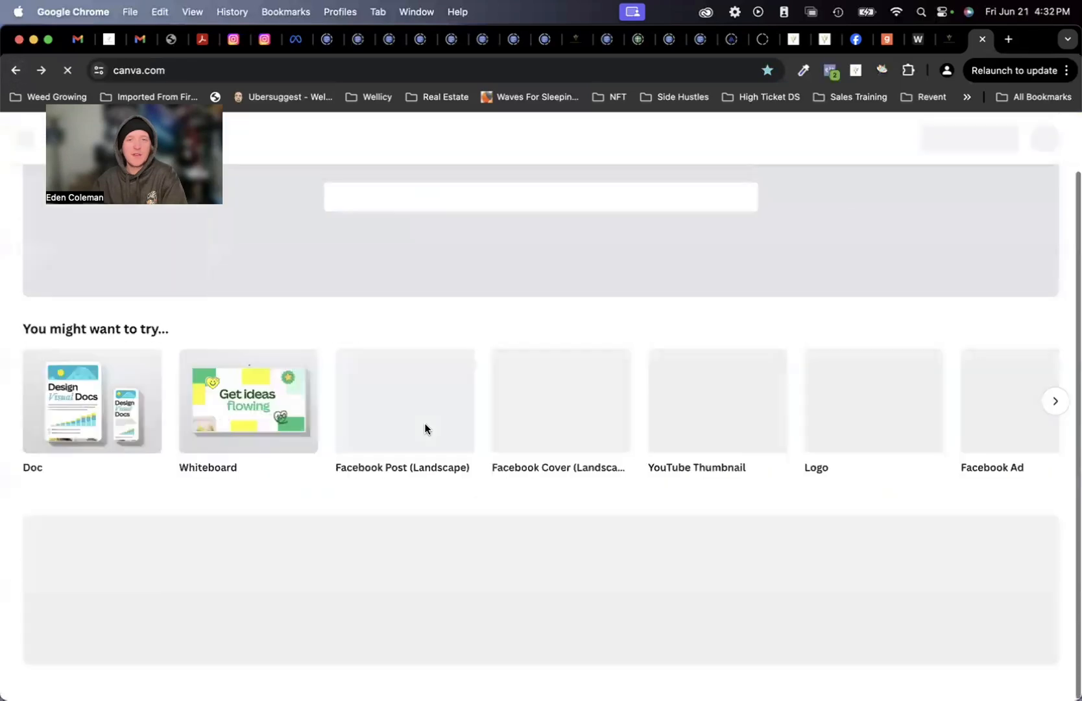
Search the templates for "instagram post", look over the results and return to the home page.
{"action": "left_click", "coordinate": [438, 222]}
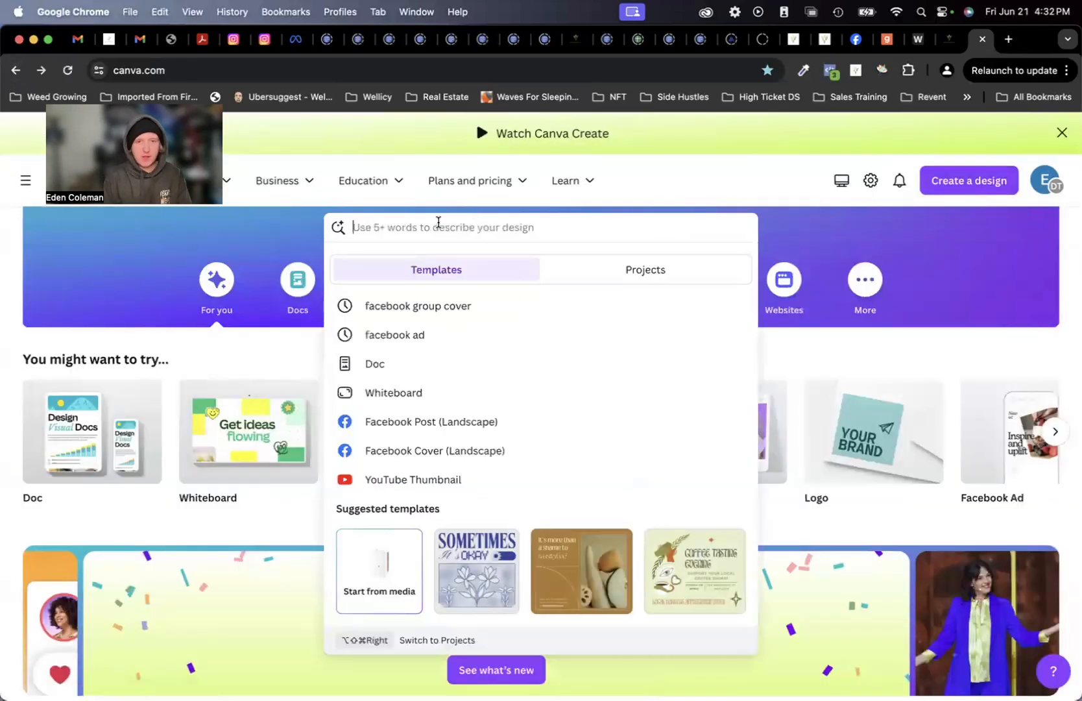
{"action": "type", "text": "instagram post"}
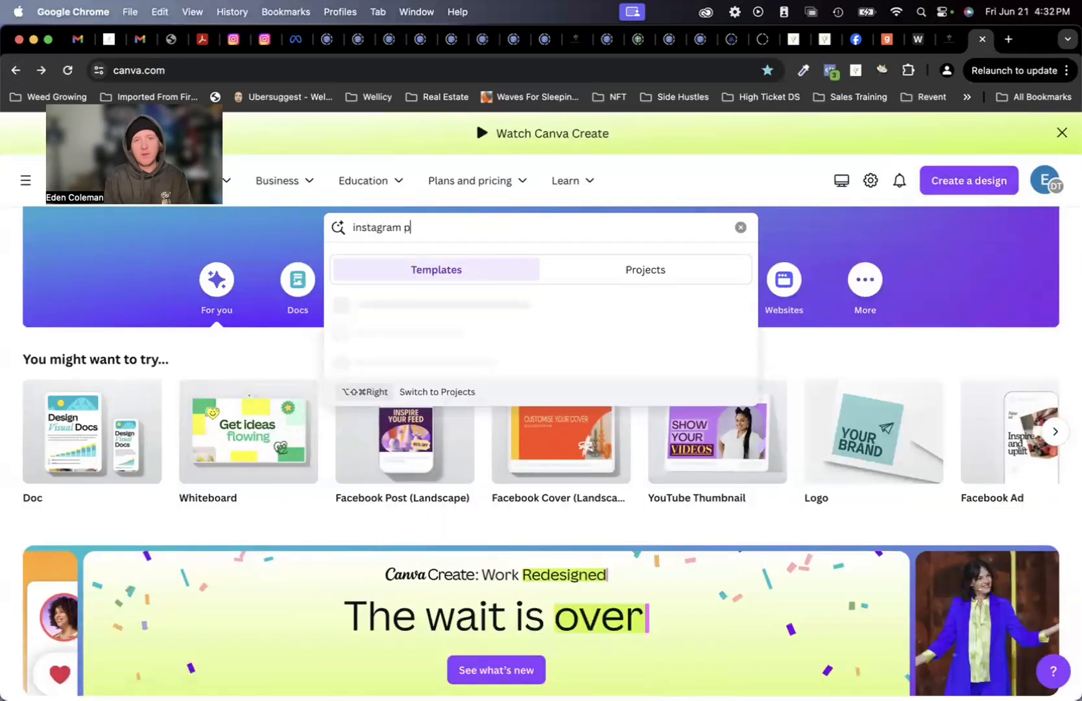
{"action": "key", "text": "Return"}
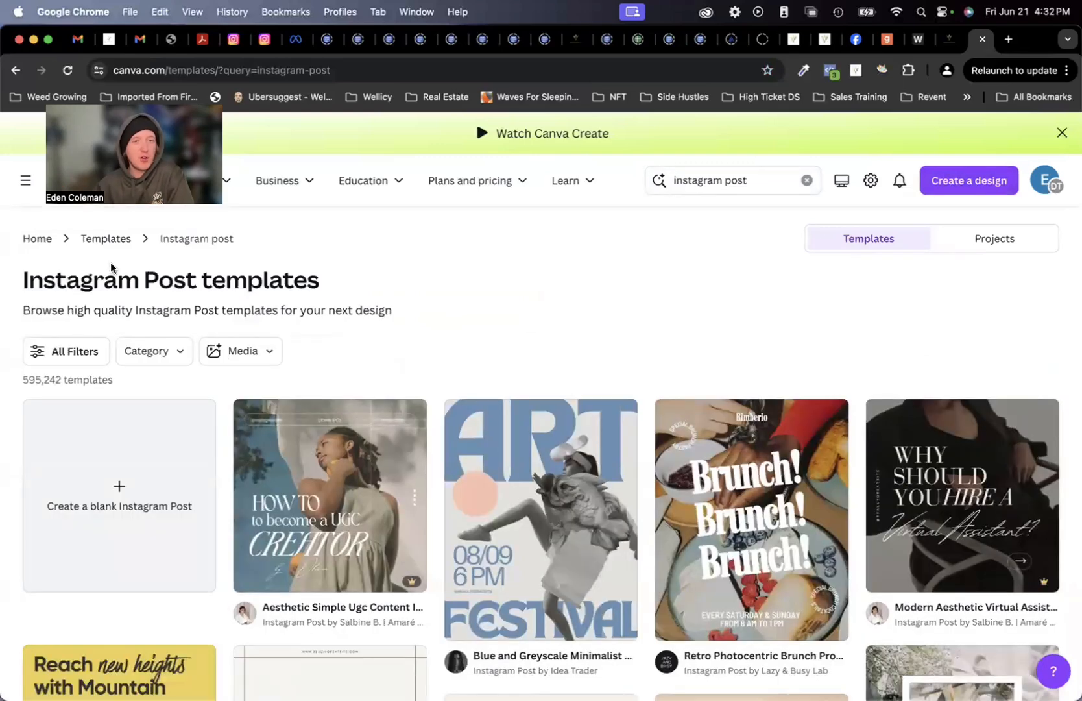
{"action": "scroll", "coordinate": [669, 341], "scroll_direction": "down", "scroll_amount": 5}
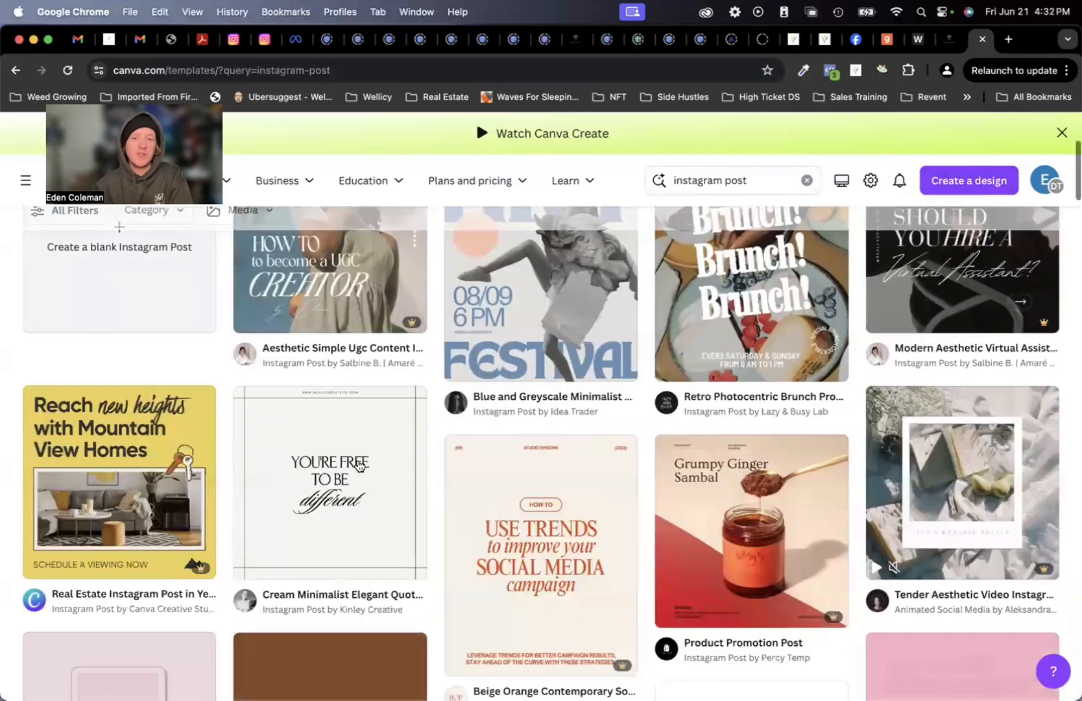
{"action": "scroll", "coordinate": [751, 519], "scroll_direction": "up", "scroll_amount": 5}
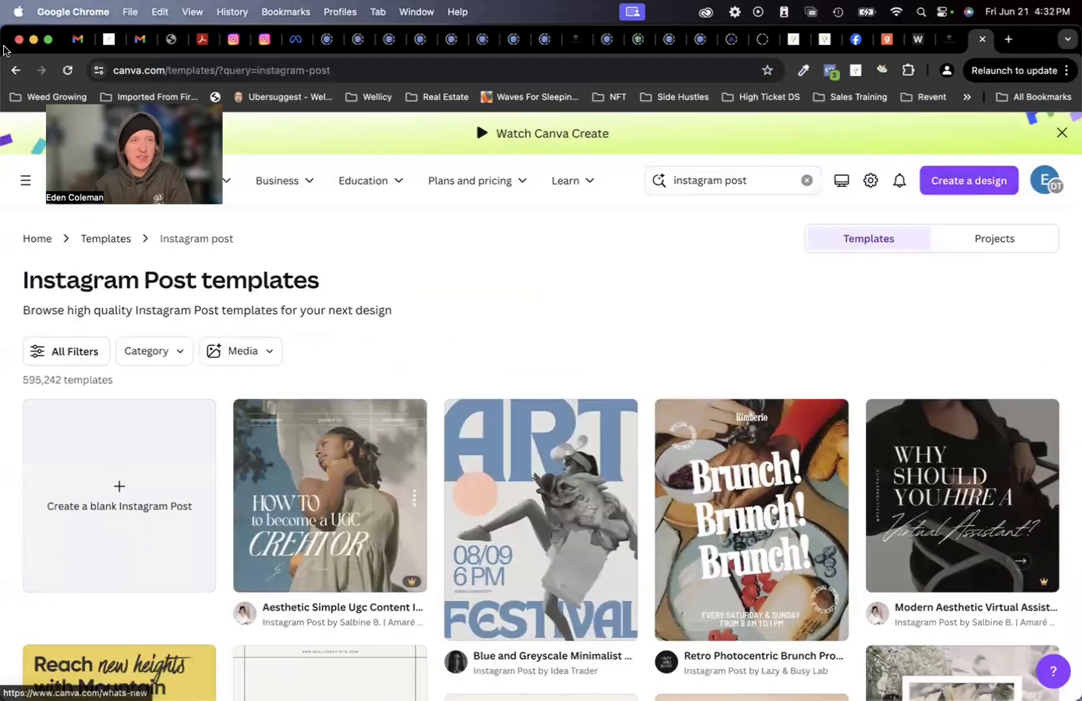
{"action": "left_click", "coordinate": [15, 70]}
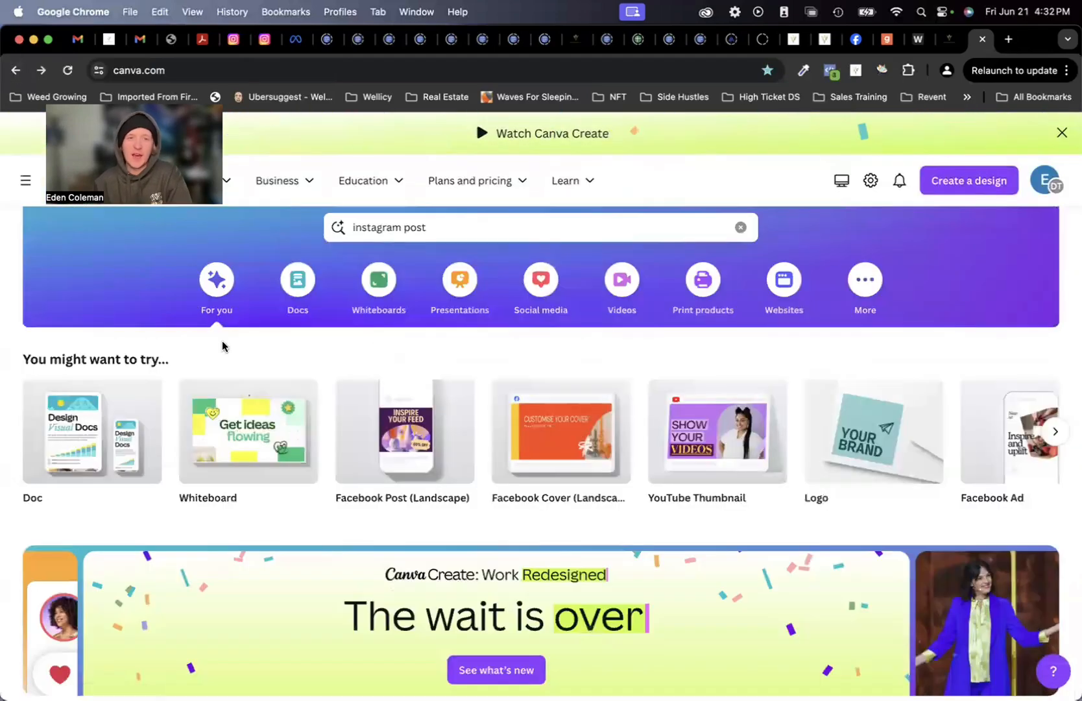
Create a new blank Instagram Post (Square) design at 1080 × 1080 px.
{"action": "left_click", "coordinate": [969, 183]}
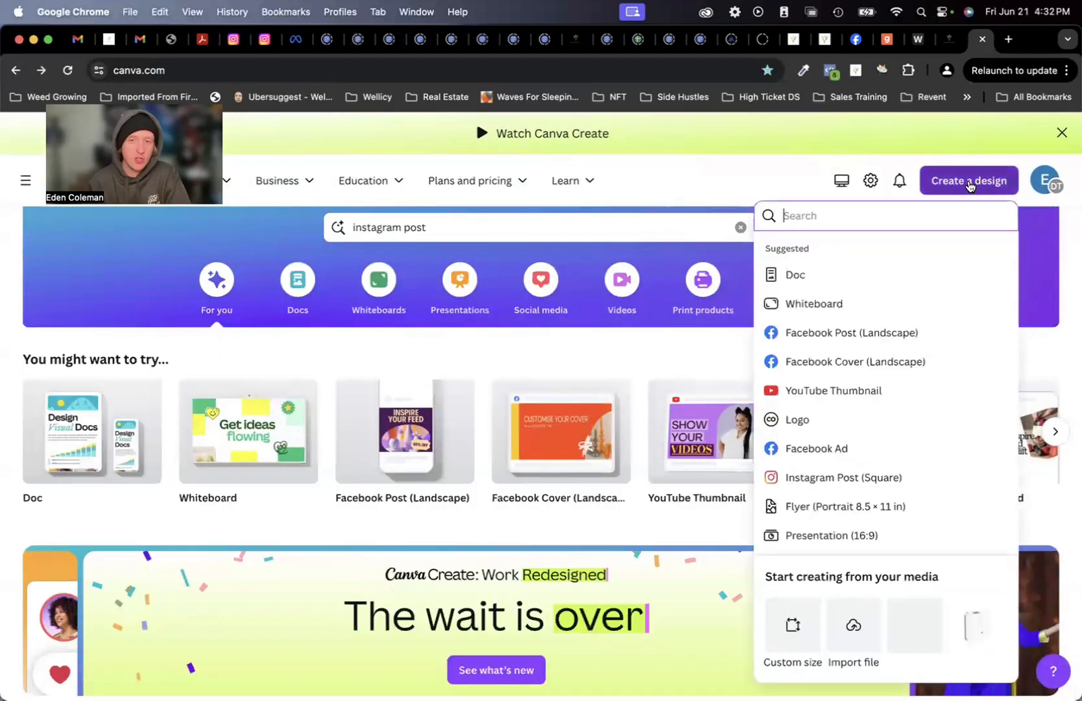
{"action": "scroll", "coordinate": [895, 389], "scroll_direction": "down", "scroll_amount": 3}
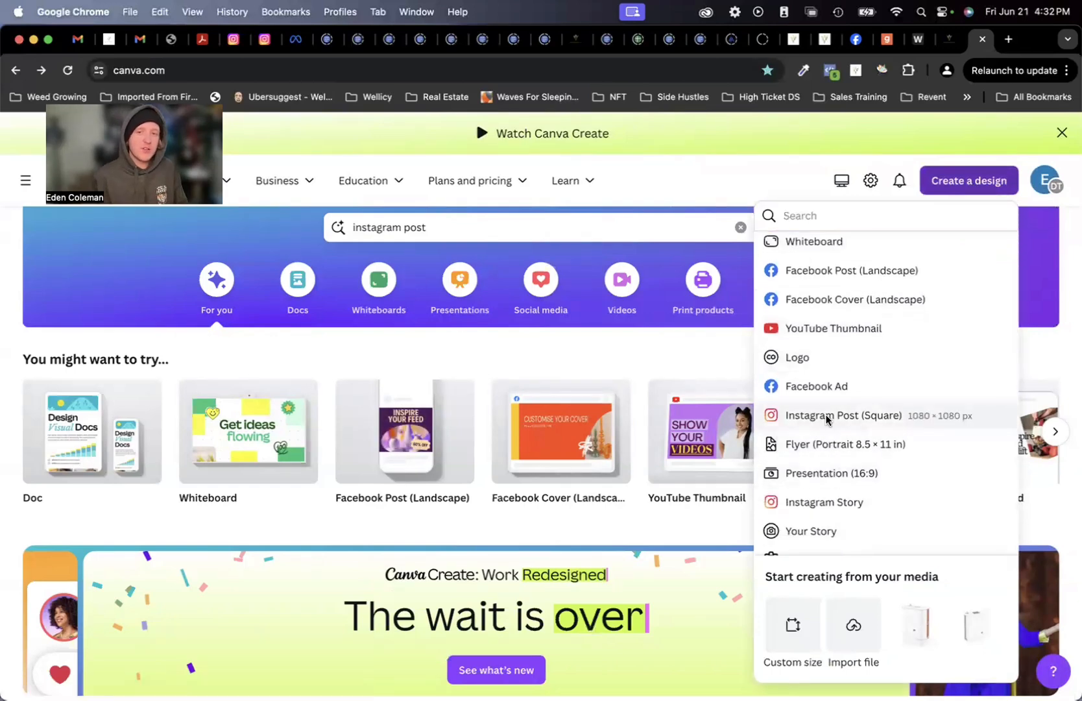
{"action": "left_click", "coordinate": [828, 420]}
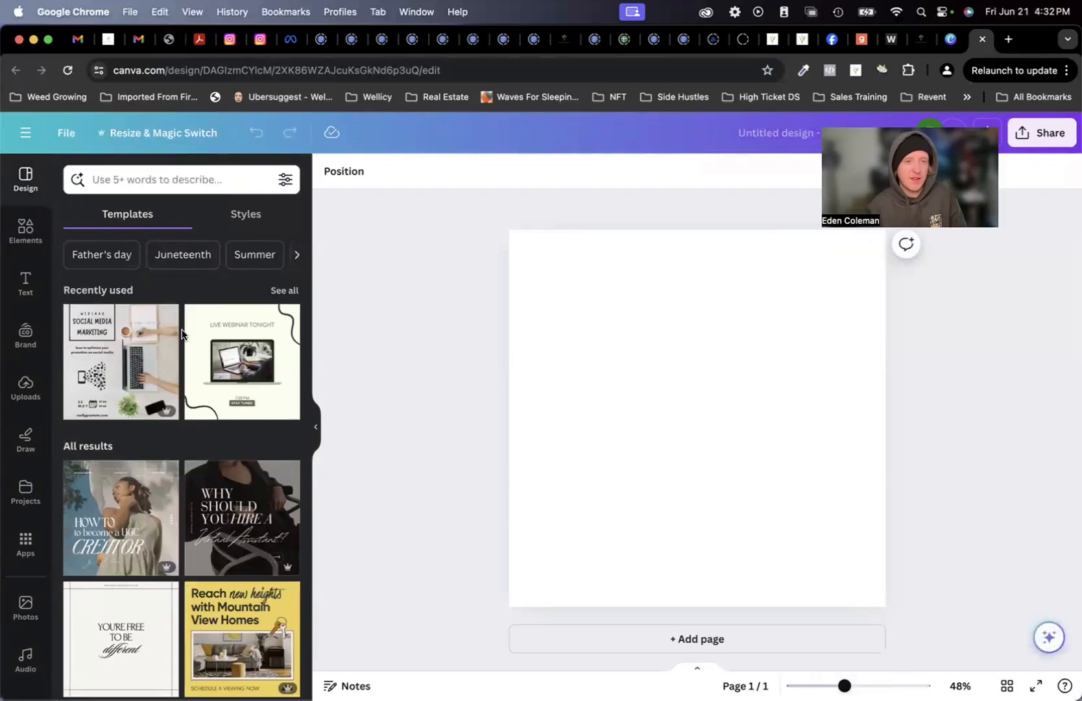
Search the design templates for "digital marketing" and apply the blue and pink "Grow Your Business With Us" template to the page.
{"action": "scroll", "coordinate": [104, 370], "scroll_direction": "down", "scroll_amount": 2}
{"action": "scroll", "coordinate": [104, 369], "scroll_direction": "up", "scroll_amount": 2}
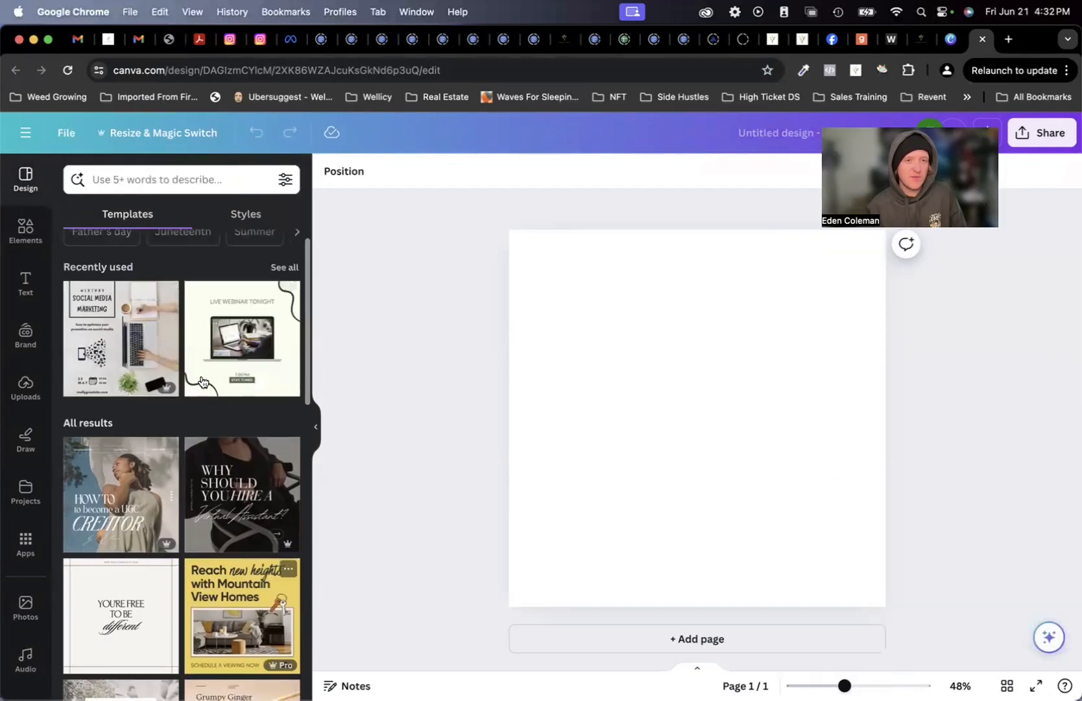
{"action": "scroll", "coordinate": [209, 459], "scroll_direction": "down", "scroll_amount": 4}
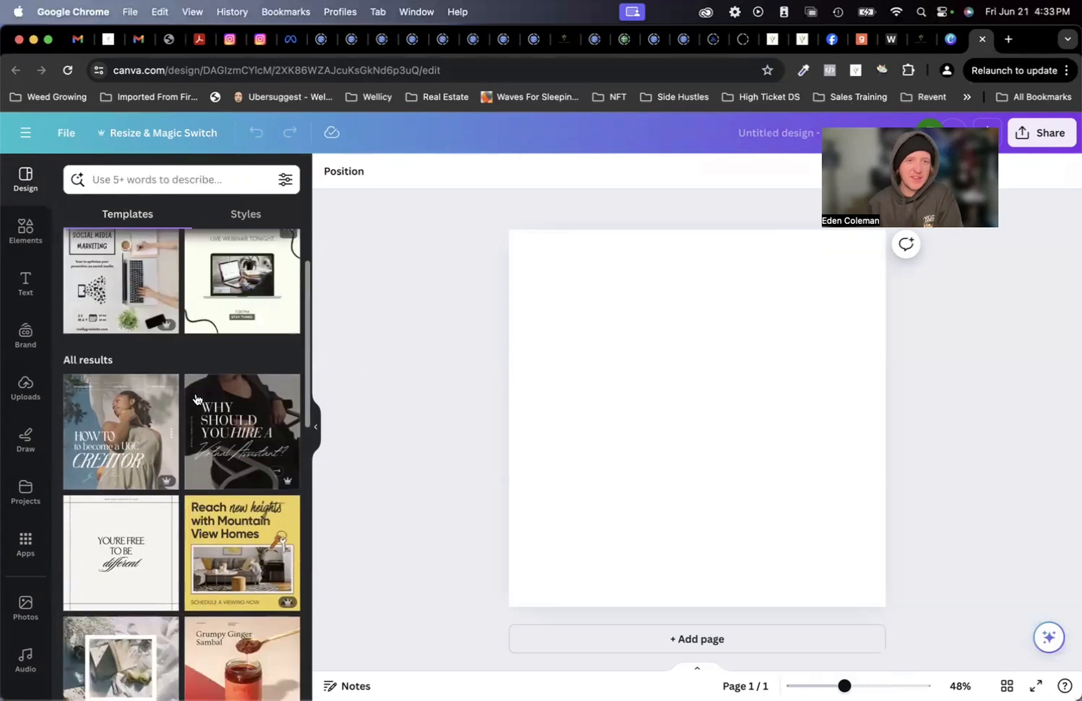
{"action": "scroll", "coordinate": [209, 460], "scroll_direction": "down", "scroll_amount": 4}
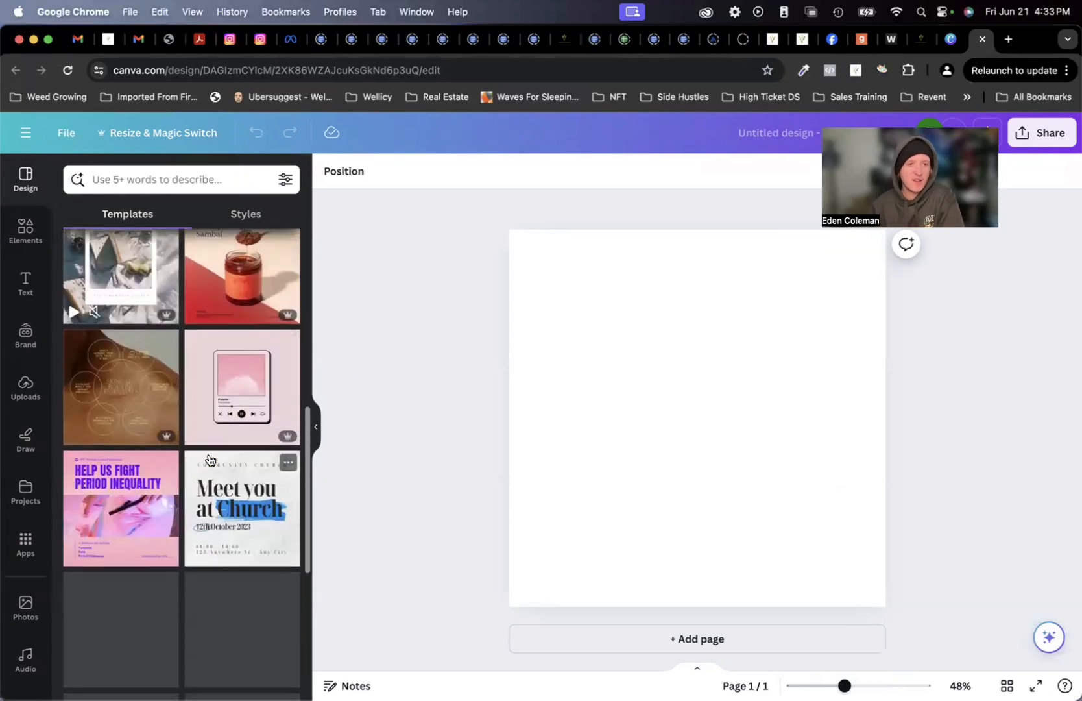
{"action": "left_click", "coordinate": [119, 177]}
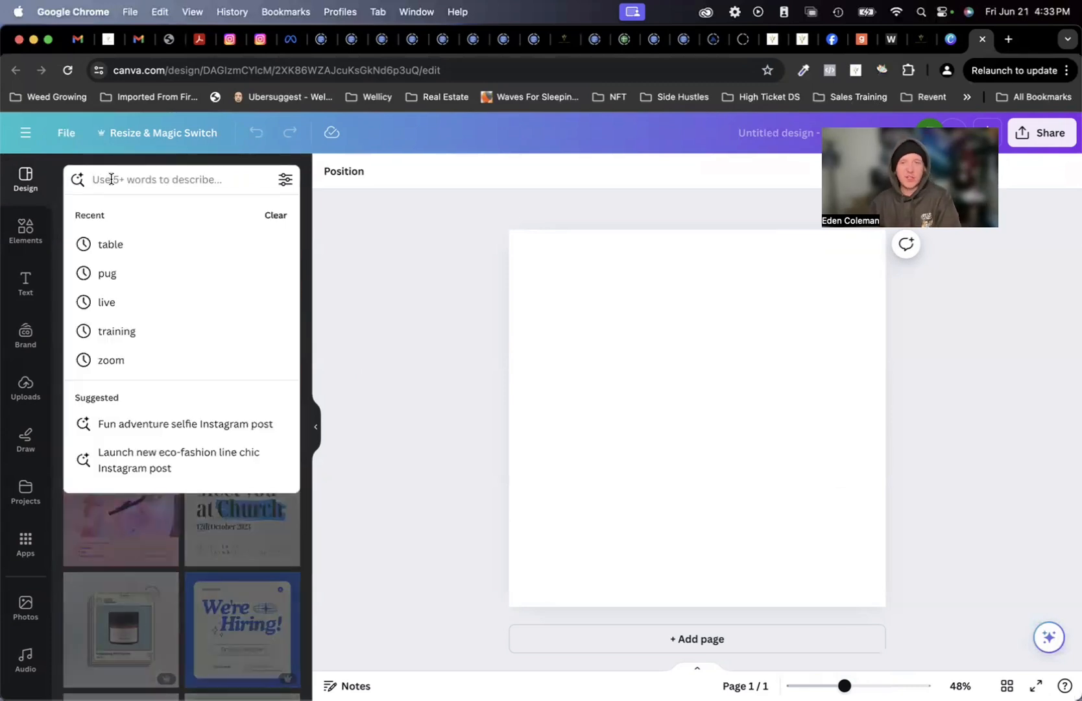
{"action": "type", "text": "digital marketing"}
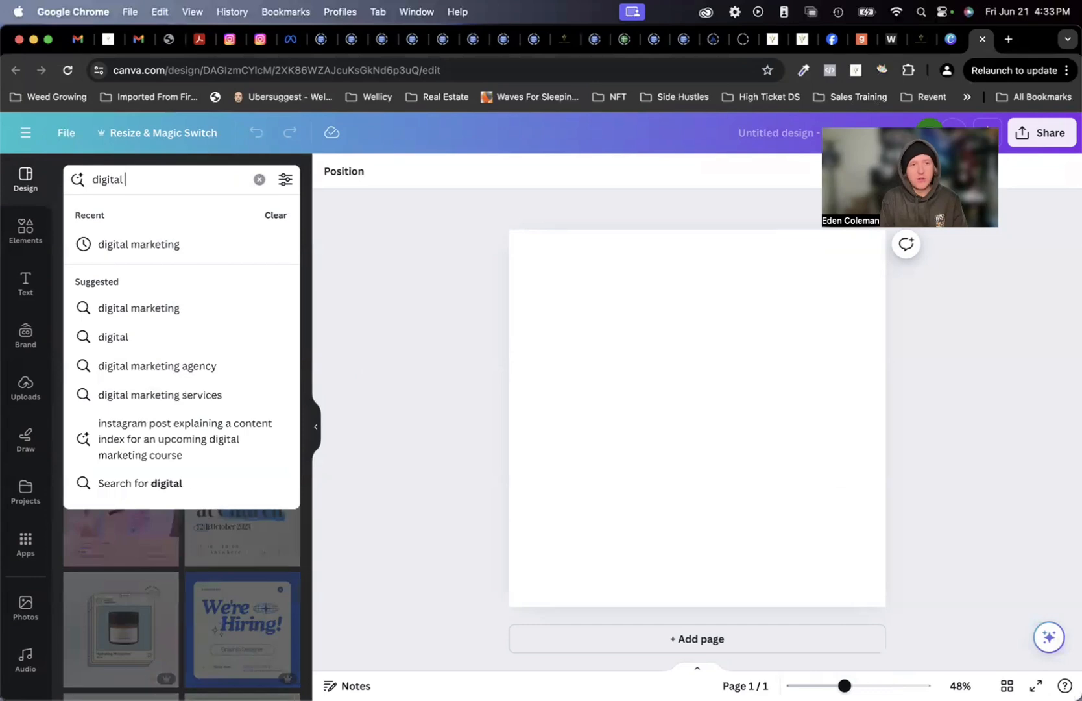
{"action": "key", "text": "Return"}
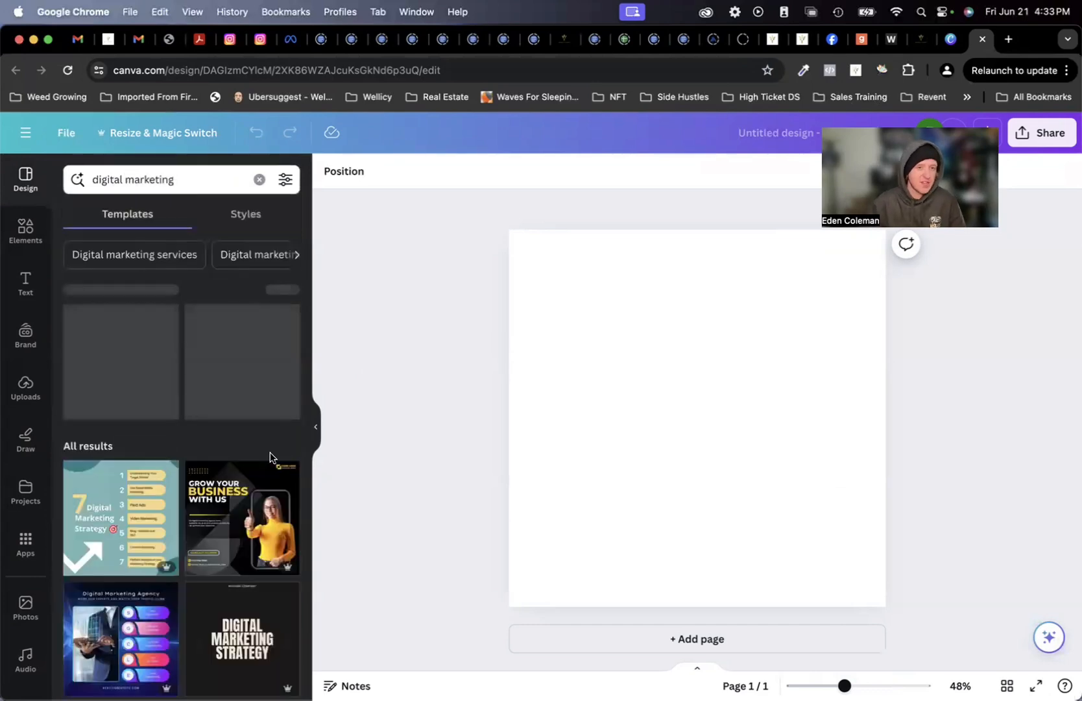
{"action": "scroll", "coordinate": [273, 454], "scroll_direction": "down", "scroll_amount": 2}
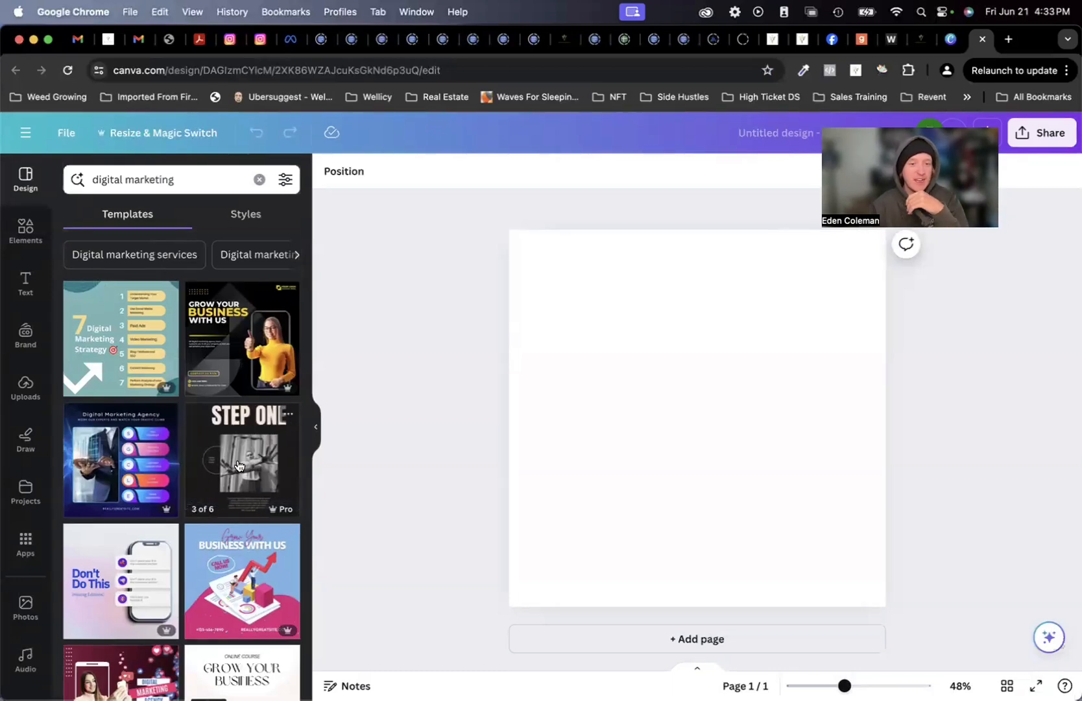
{"action": "left_click", "coordinate": [226, 598]}
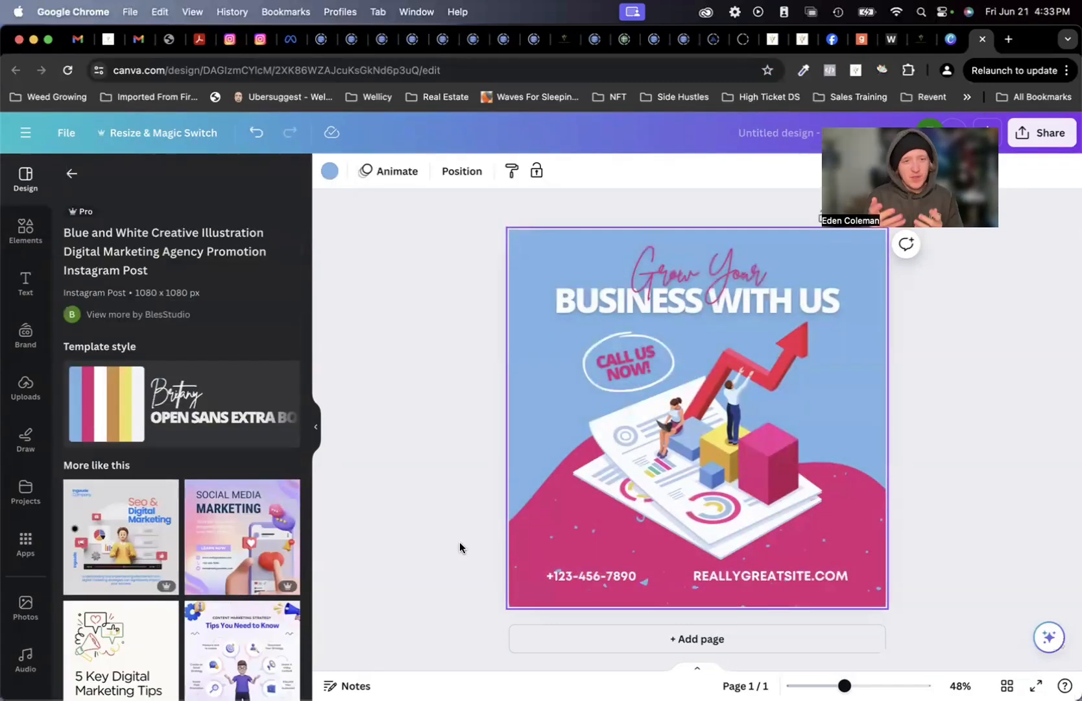
Try replacing the "CALL US NOW!" text with "CHANGE" and undo the edit.
{"action": "left_click", "coordinate": [610, 369]}
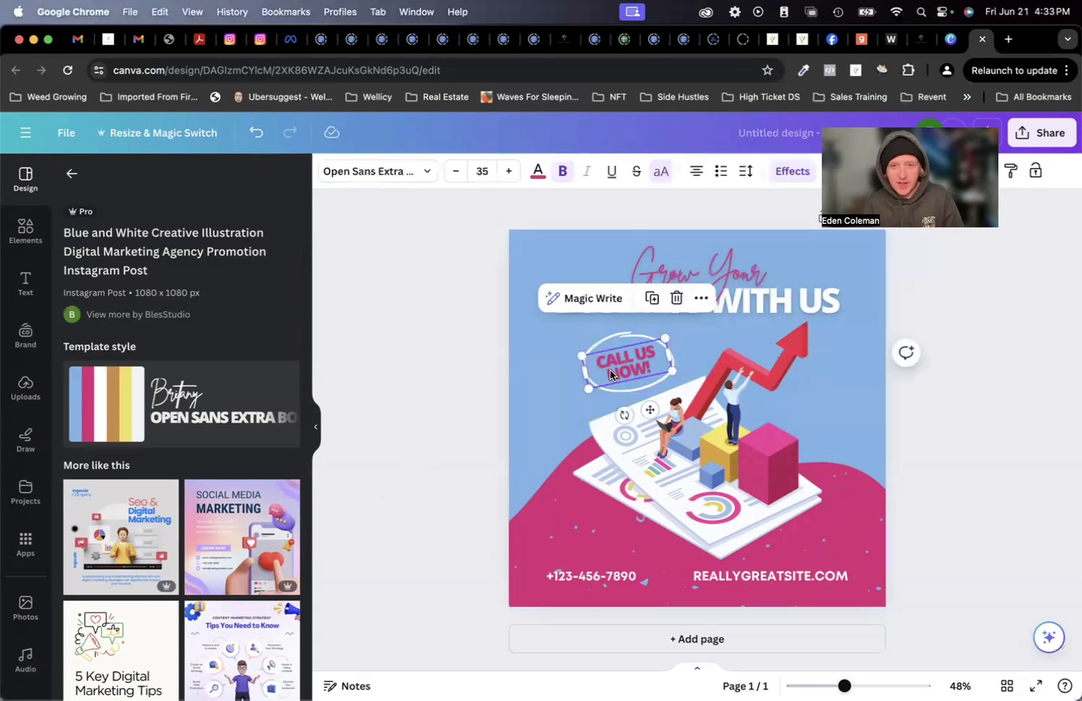
{"action": "left_click", "coordinate": [616, 369]}
{"action": "left_click", "coordinate": [631, 364]}
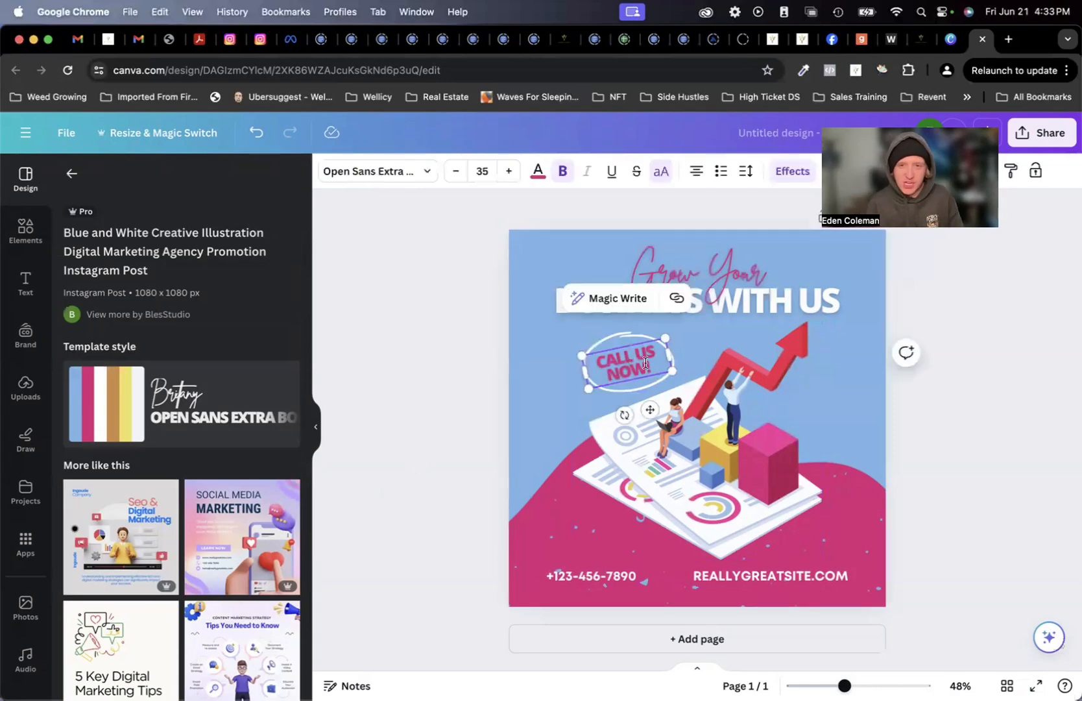
{"action": "type", "text": "CHANGE"}
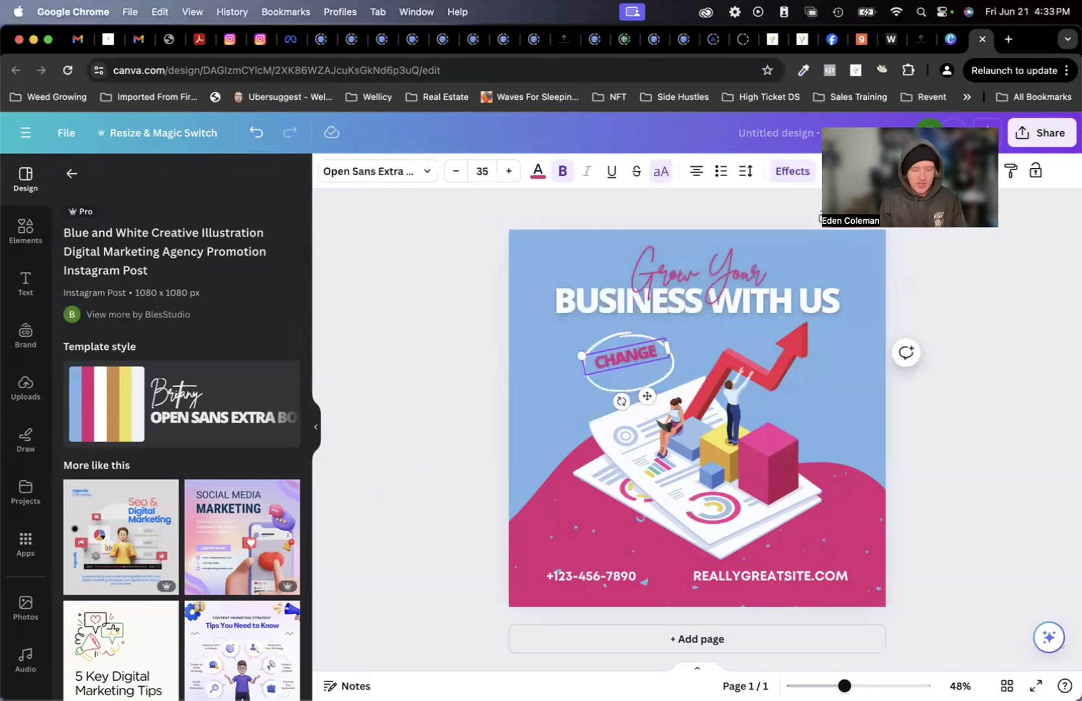
{"action": "key", "text": "super+z"}
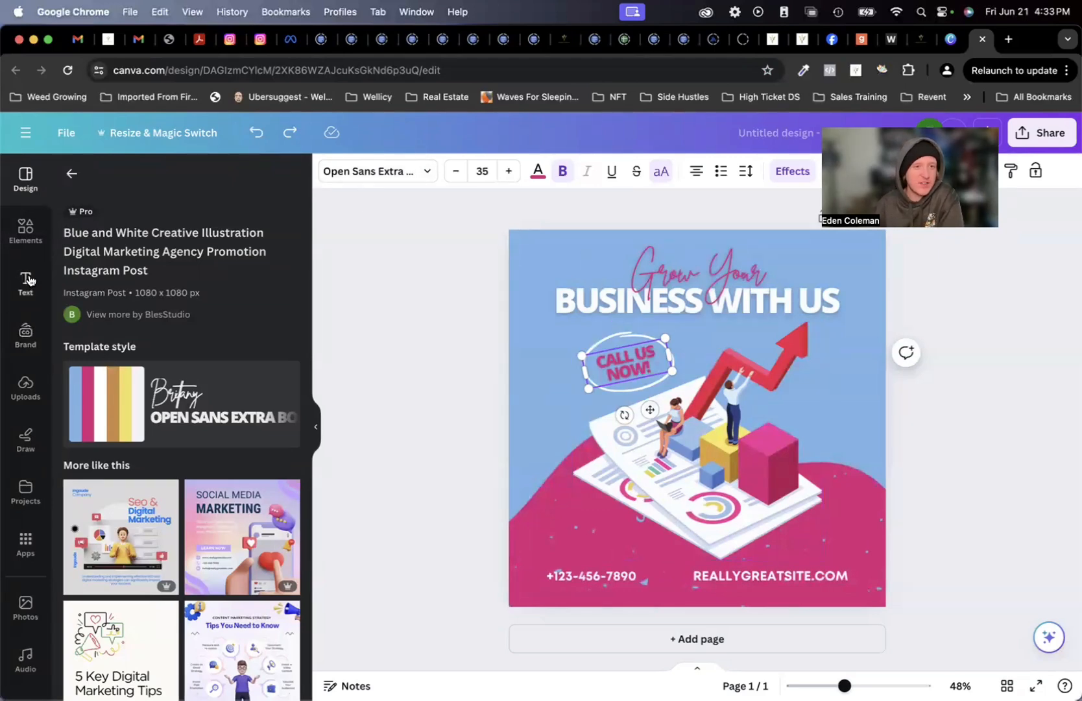
Browse the elements library and search it for "marketing".
{"action": "left_click", "coordinate": [25, 224]}
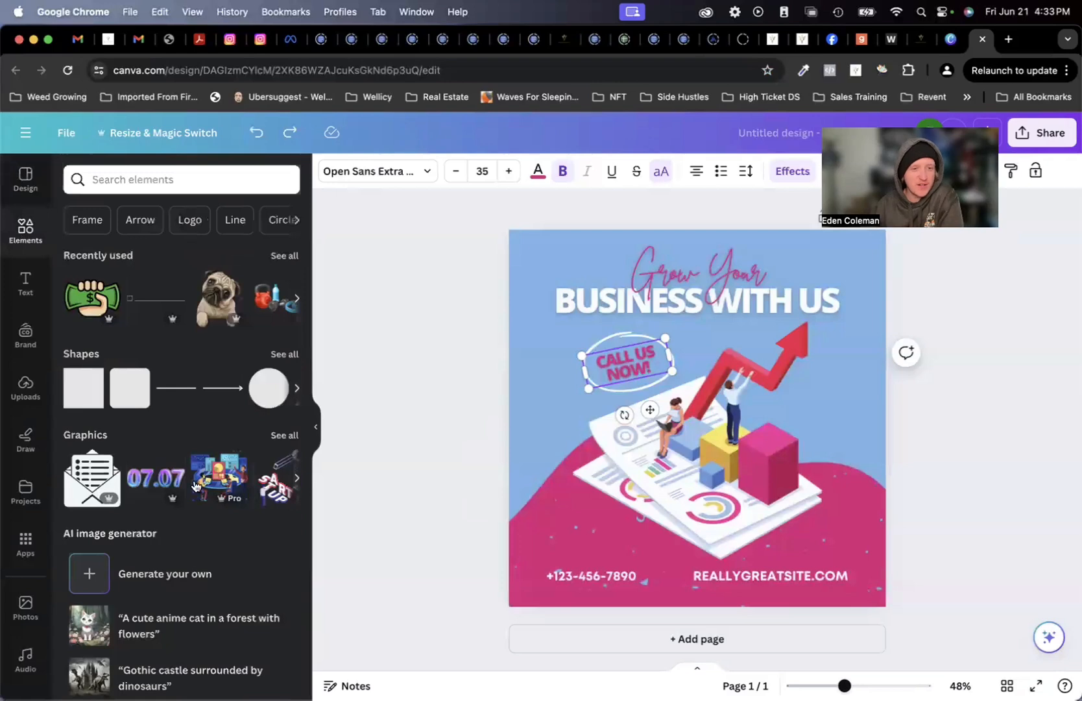
{"action": "scroll", "coordinate": [194, 486], "scroll_direction": "down", "scroll_amount": 3}
{"action": "scroll", "coordinate": [195, 486], "scroll_direction": "up", "scroll_amount": 3}
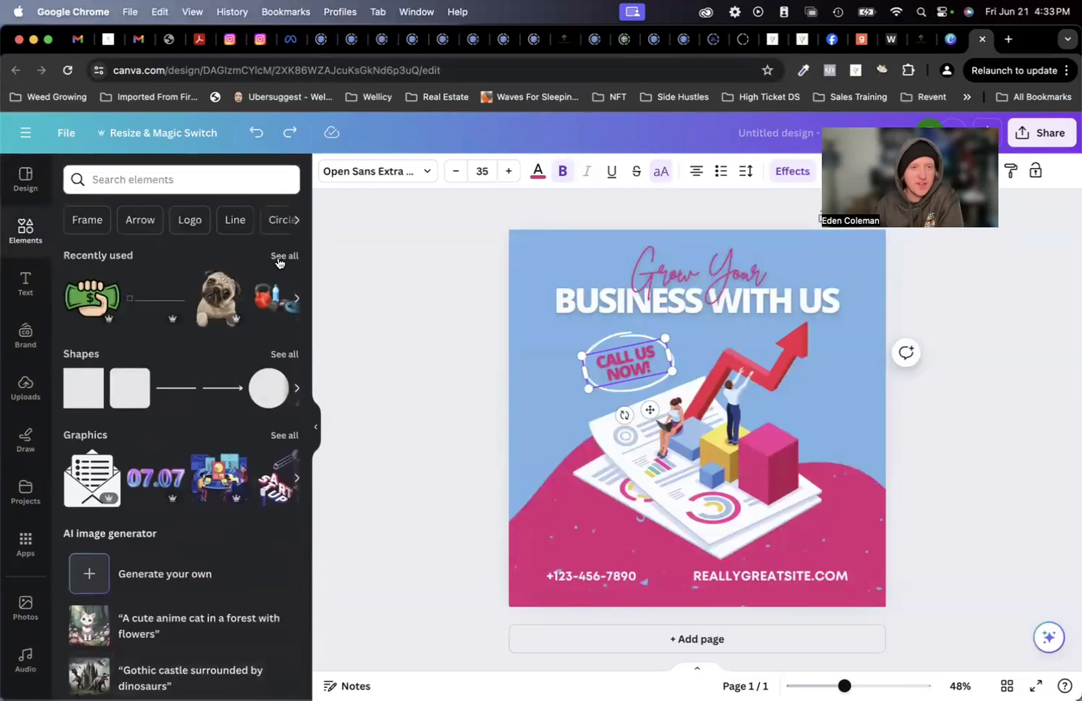
{"action": "left_click", "coordinate": [163, 174]}
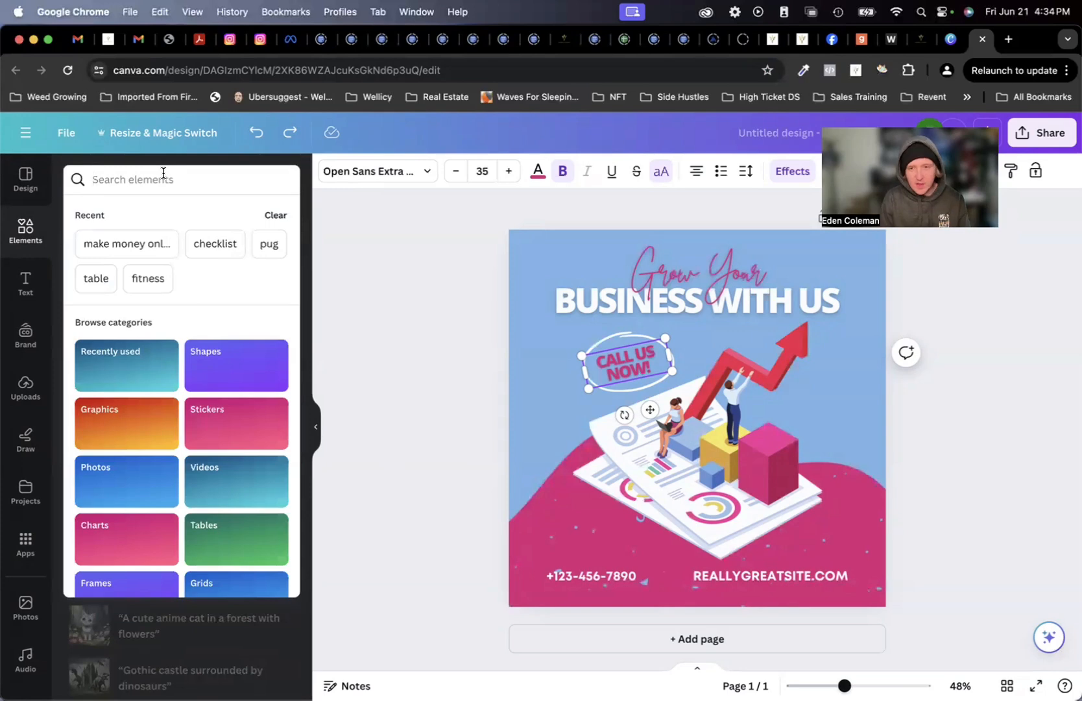
{"action": "type", "text": "marketing"}
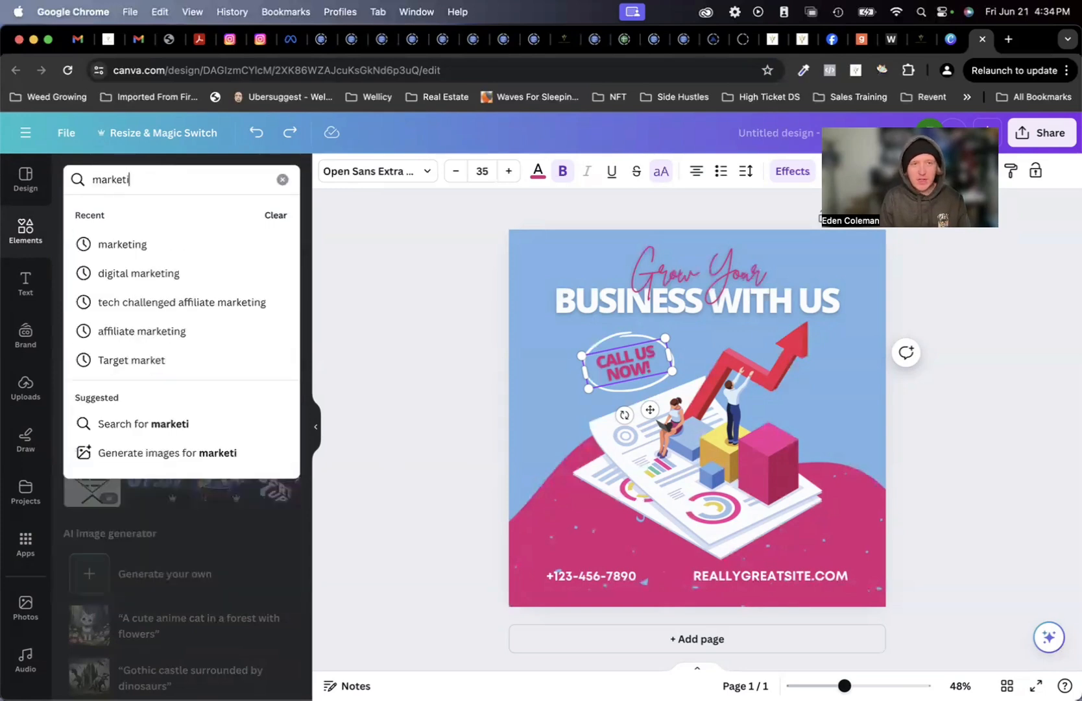
{"action": "key", "text": "Return"}
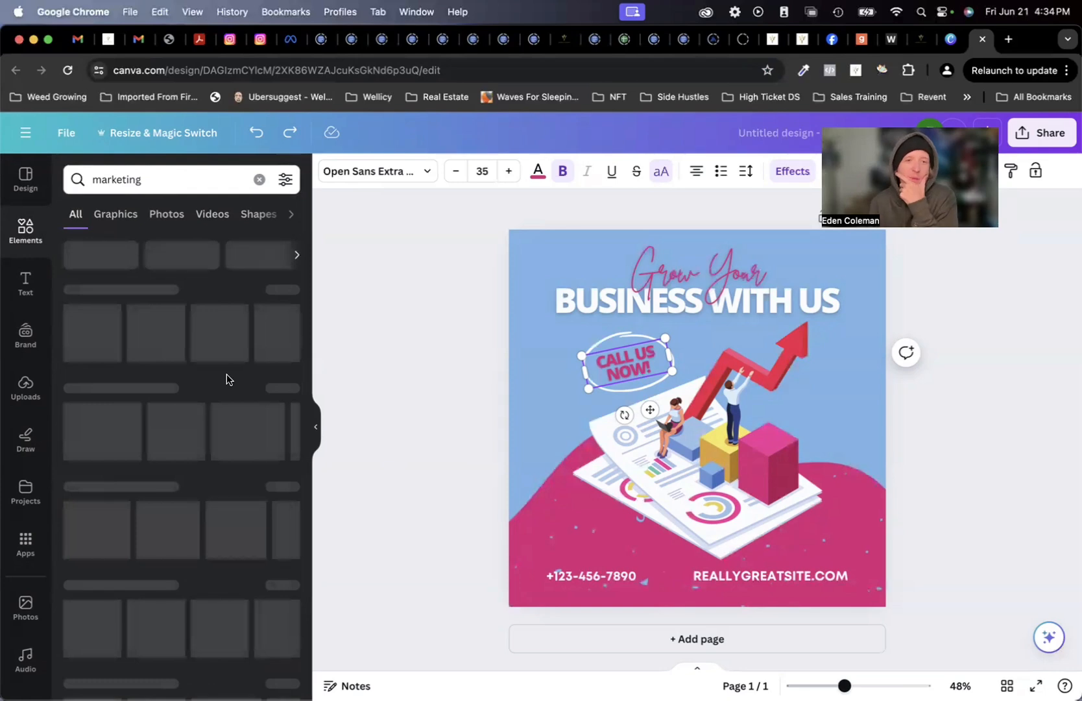
{"action": "scroll", "coordinate": [253, 451], "scroll_direction": "down", "scroll_amount": 2}
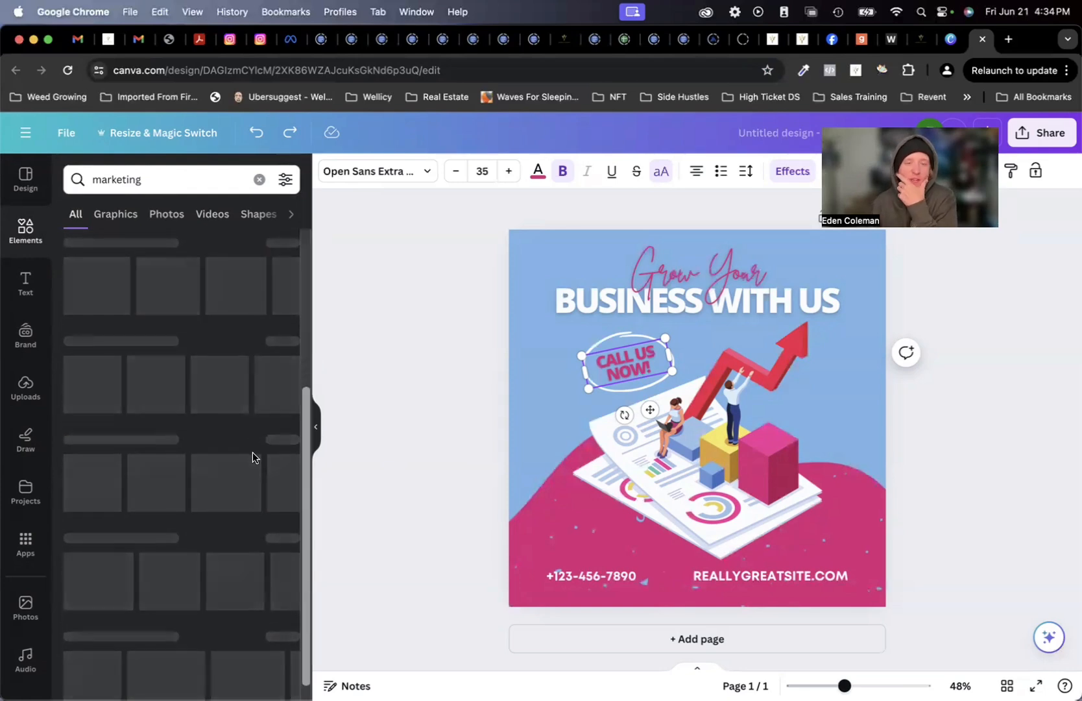
{"action": "scroll", "coordinate": [254, 452], "scroll_direction": "up", "scroll_amount": 4}
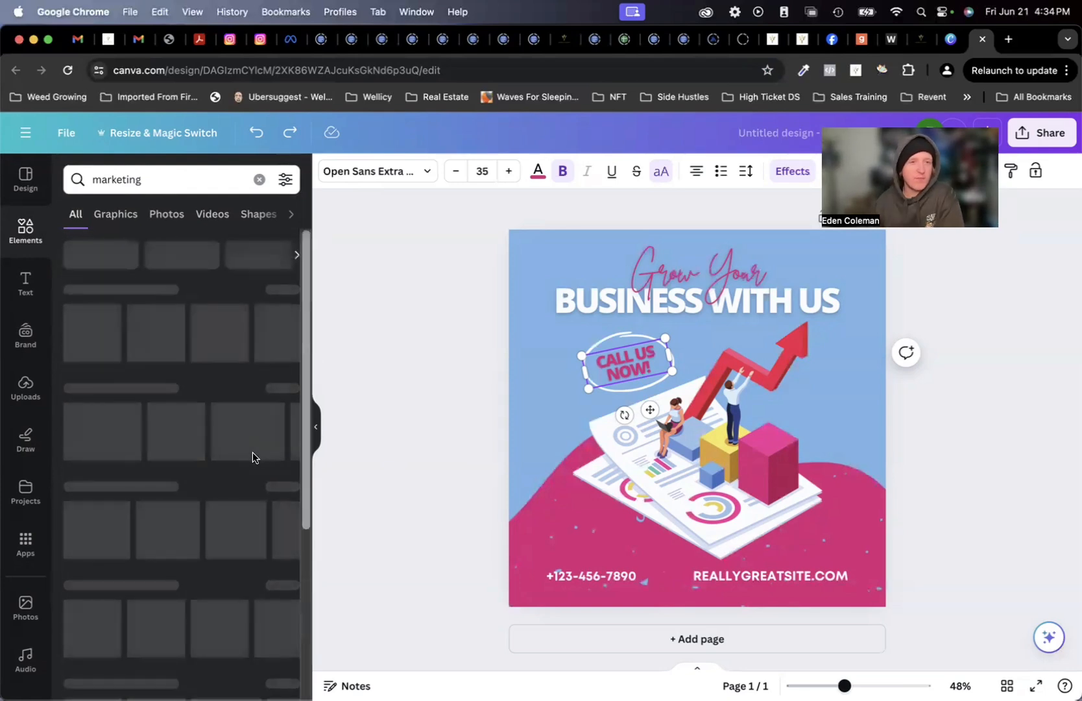
Deselect the "CALL US NOW!" text and reload the design page.
{"action": "left_click", "coordinate": [409, 354]}
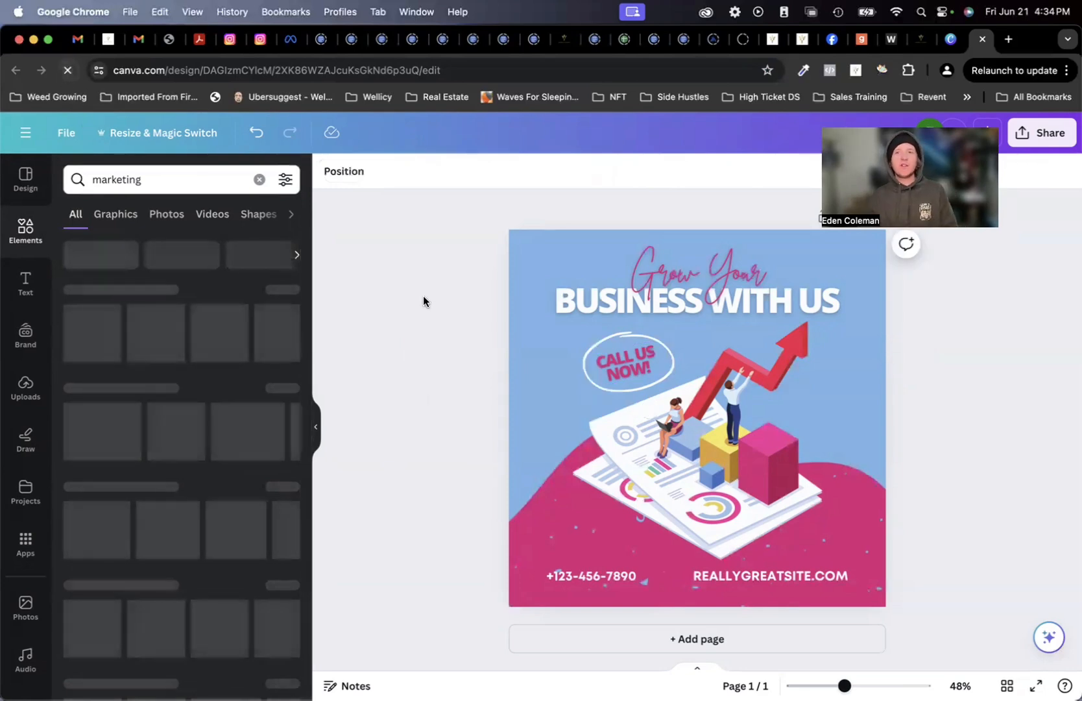
{"action": "left_click", "coordinate": [357, 72]}
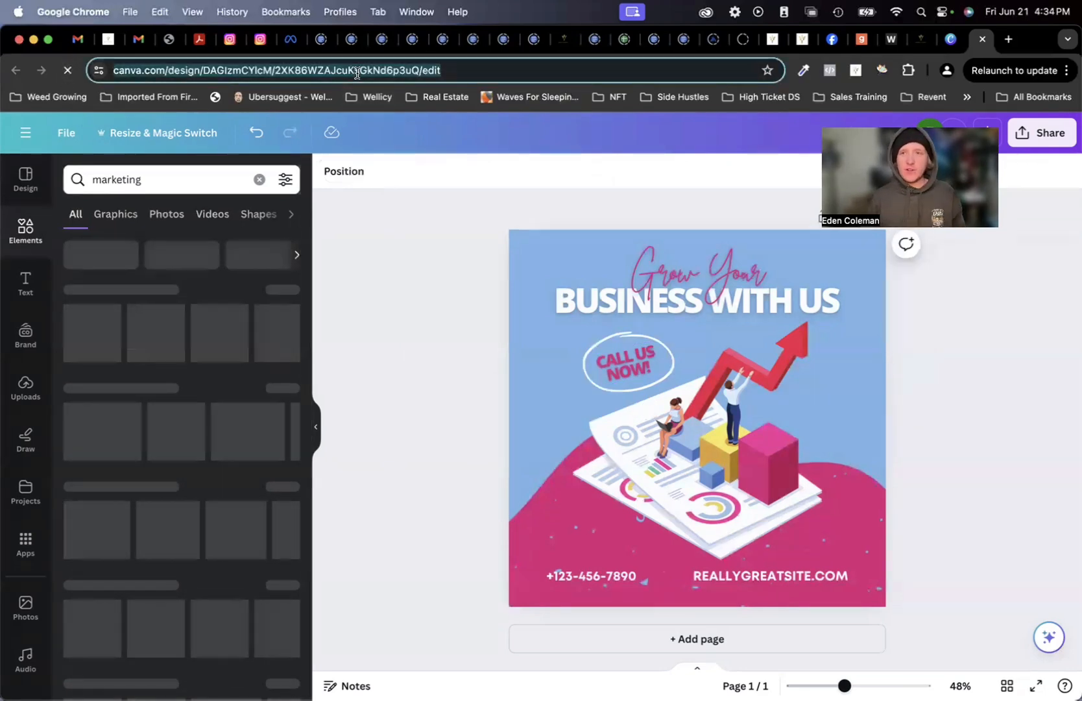
{"action": "key", "text": "Return"}
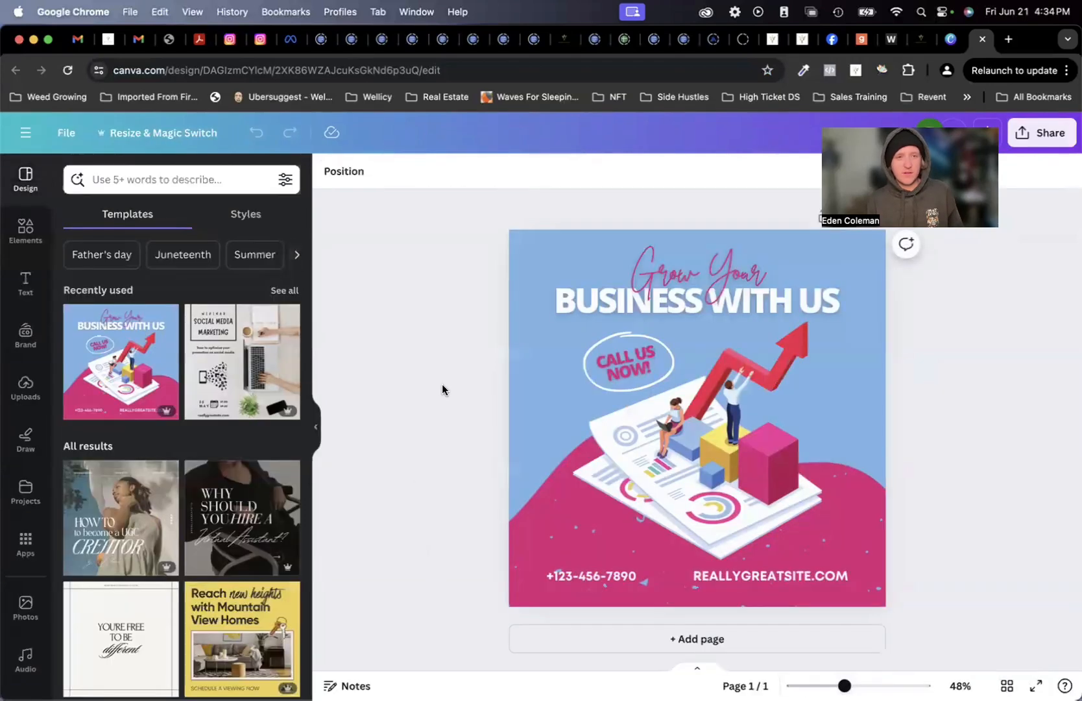
Search the elements library for "marketing" and show all matching graphics.
{"action": "left_click", "coordinate": [26, 230]}
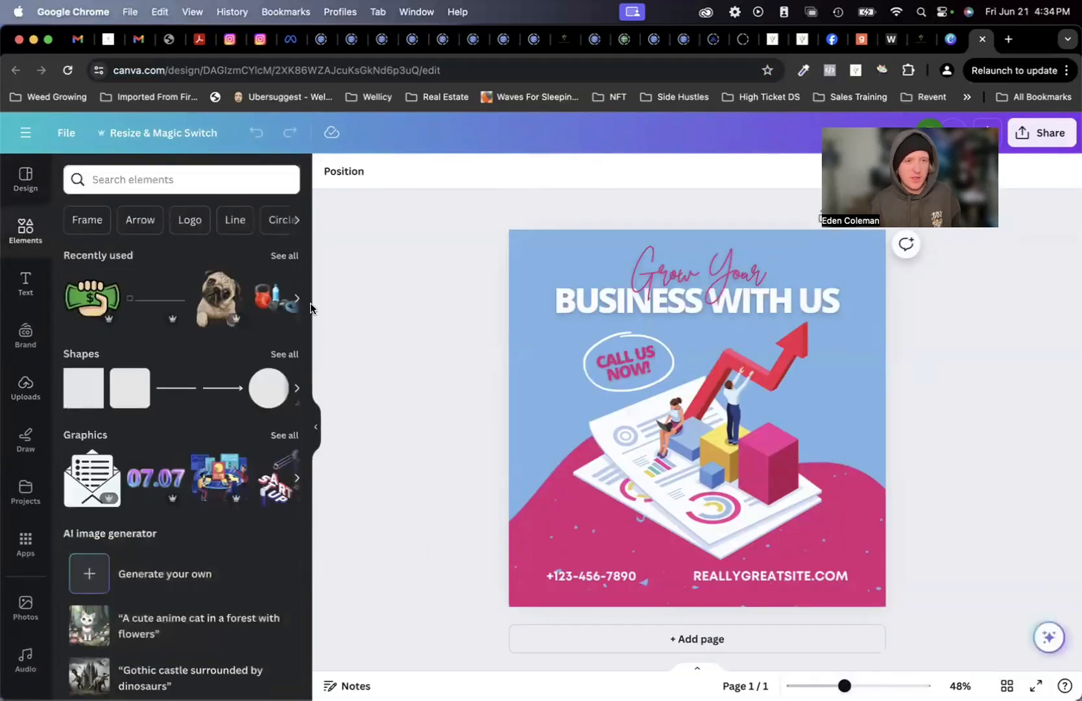
{"action": "left_click", "coordinate": [189, 170]}
{"action": "type", "text": "marketing"}
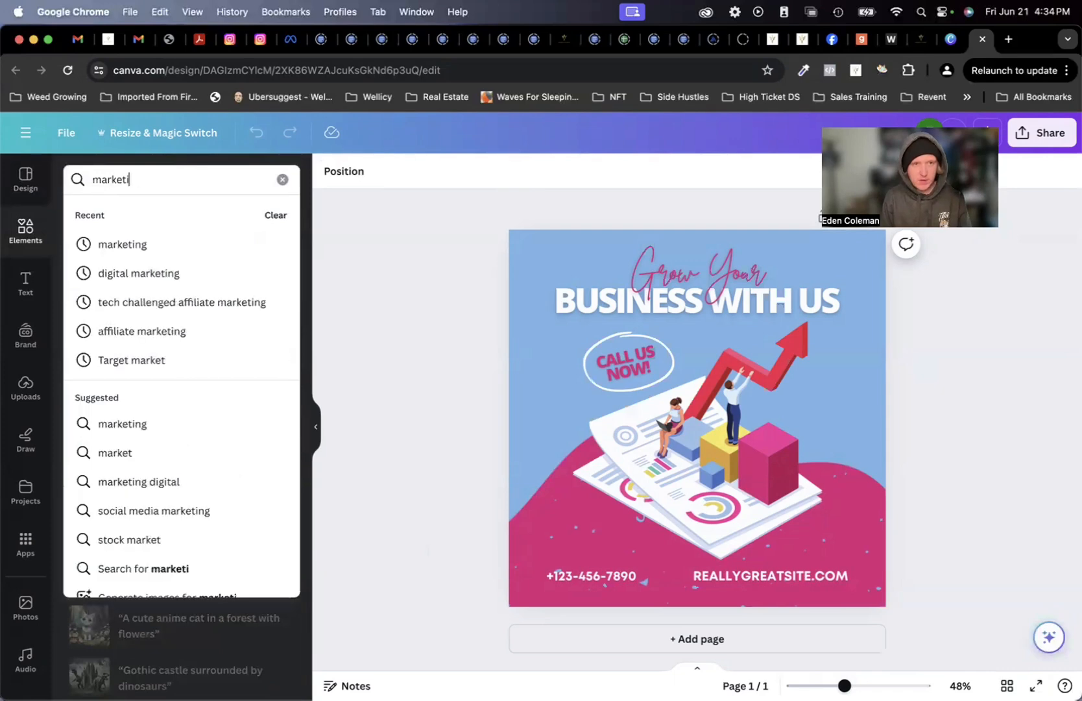
{"action": "key", "text": "Return"}
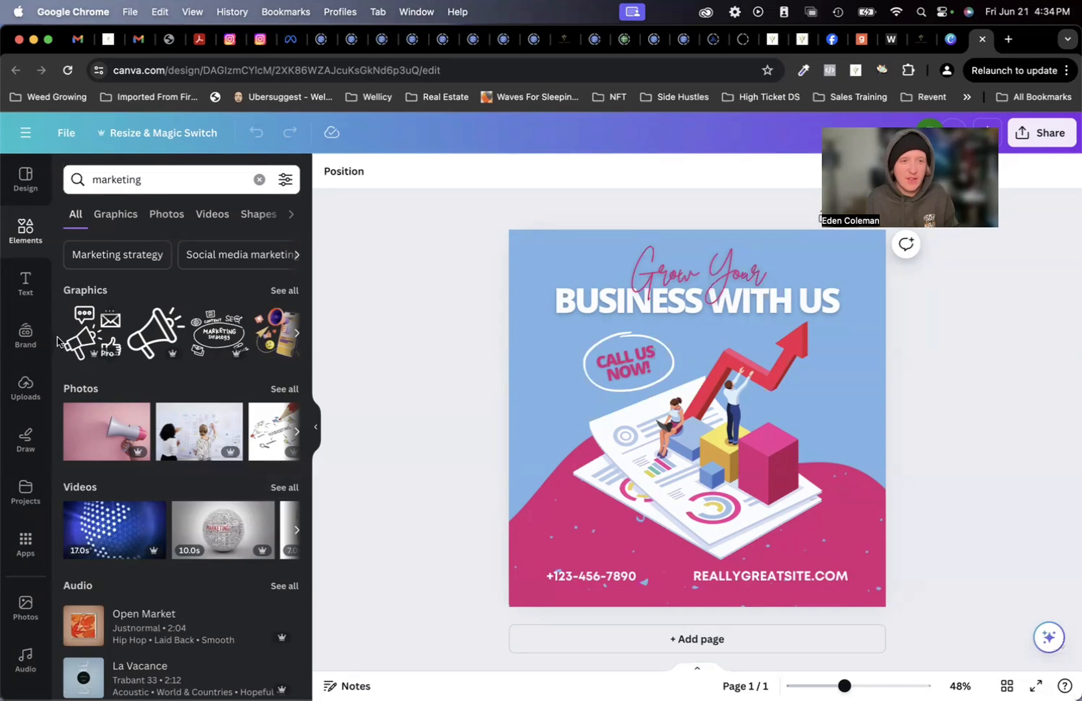
{"action": "left_click", "coordinate": [286, 291]}
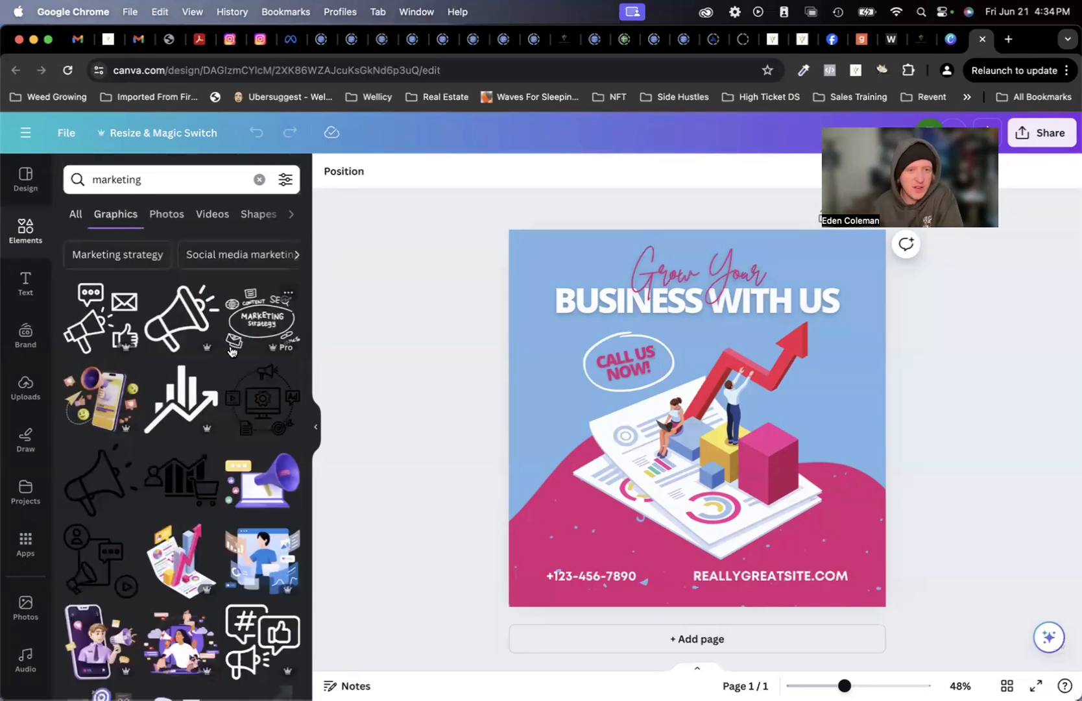
Add the graphic of a man holding a magnifying glass from the marketing results, enlarging it over the lower part of the post.
{"action": "scroll", "coordinate": [219, 449], "scroll_direction": "down", "scroll_amount": 2}
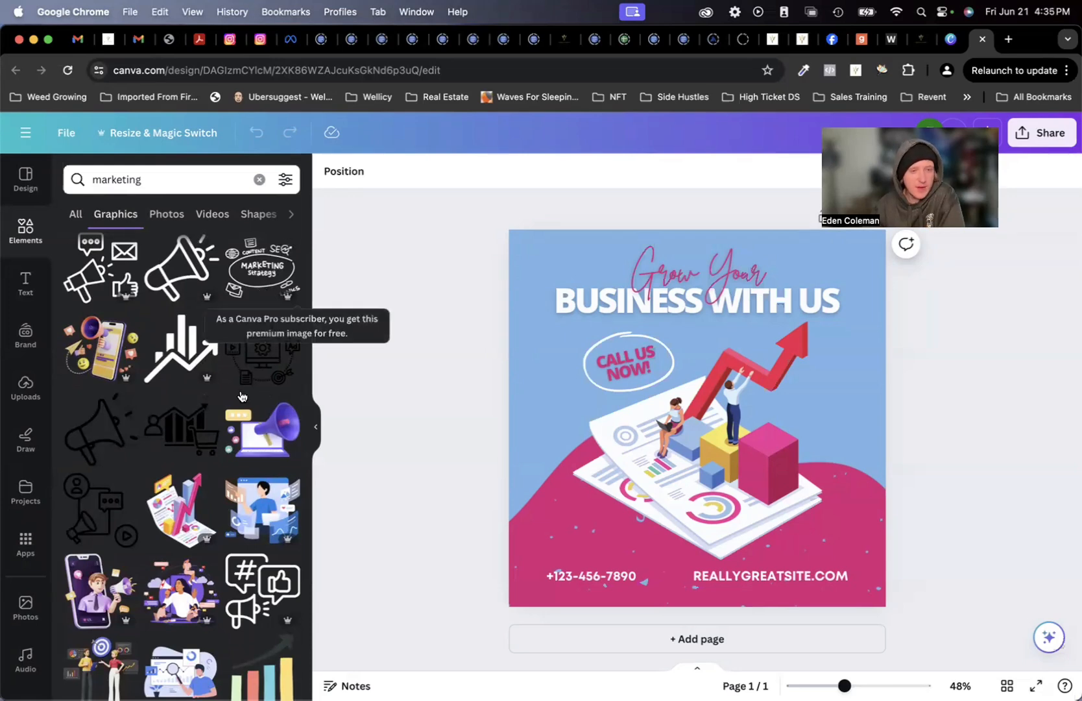
{"action": "scroll", "coordinate": [266, 402], "scroll_direction": "down", "scroll_amount": 8}
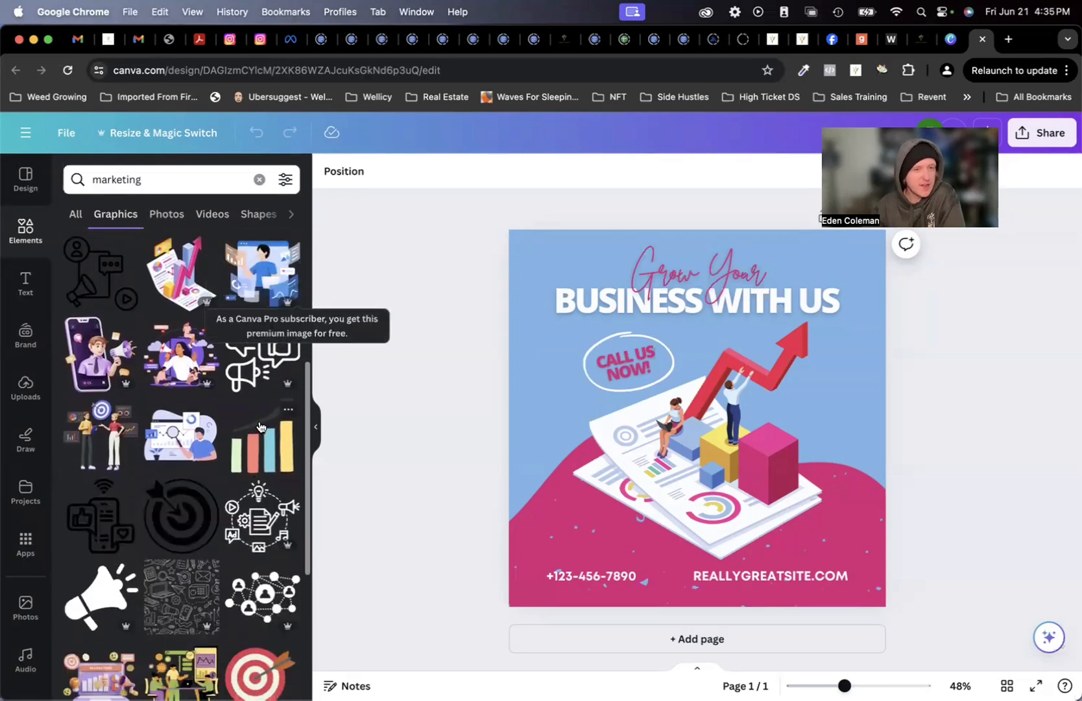
{"action": "scroll", "coordinate": [257, 516], "scroll_direction": "down", "scroll_amount": 6}
{"action": "left_click", "coordinate": [175, 316]}
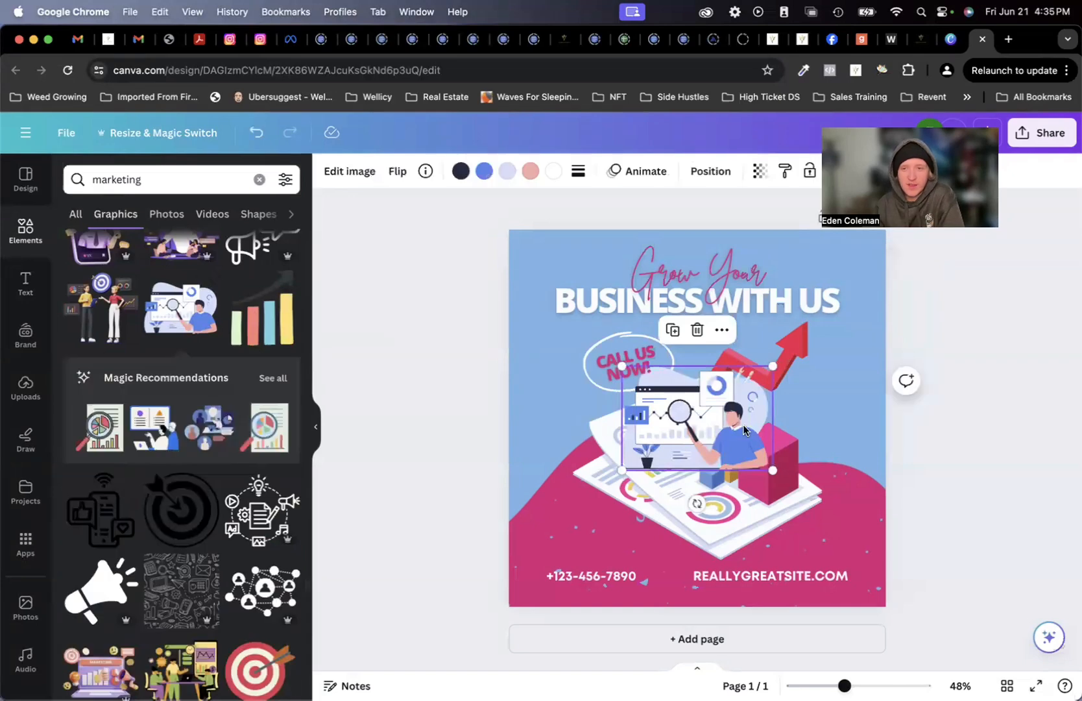
{"action": "left_click_drag", "start_coordinate": [793, 351], "coordinate": [841, 315]}
{"action": "left_click_drag", "start_coordinate": [810, 388], "coordinate": [733, 494]}
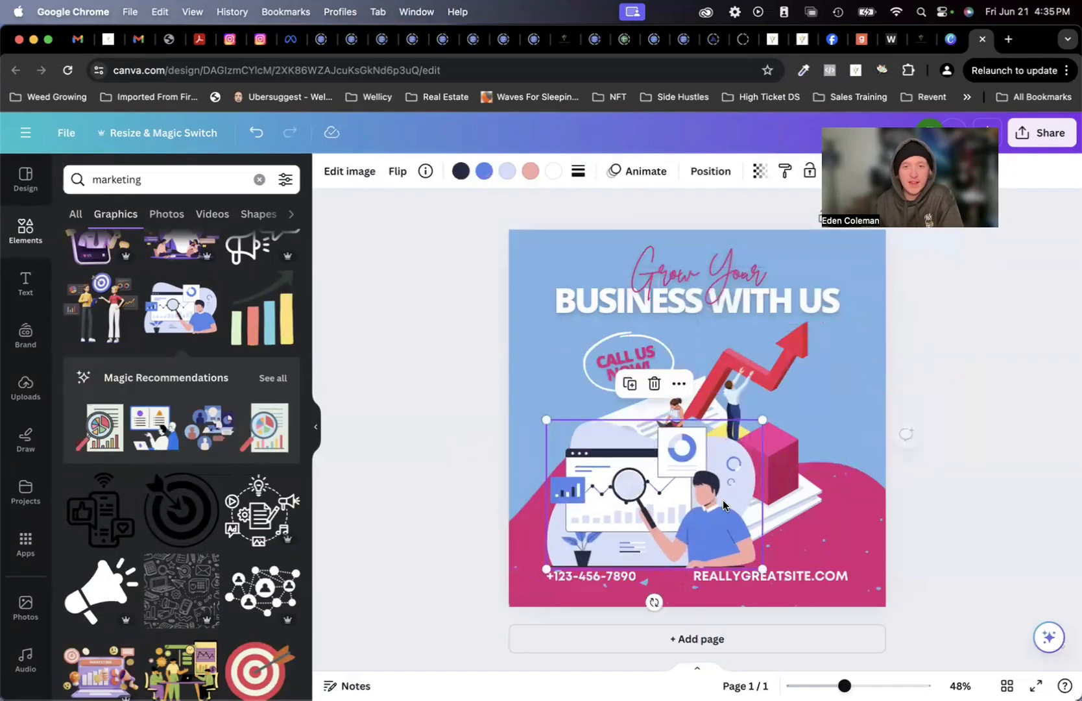
Try recoloring the added graphic's blue to purple, lavender to pink and skin tone to lime green, and delete the graphic.
{"action": "left_click", "coordinate": [484, 170]}
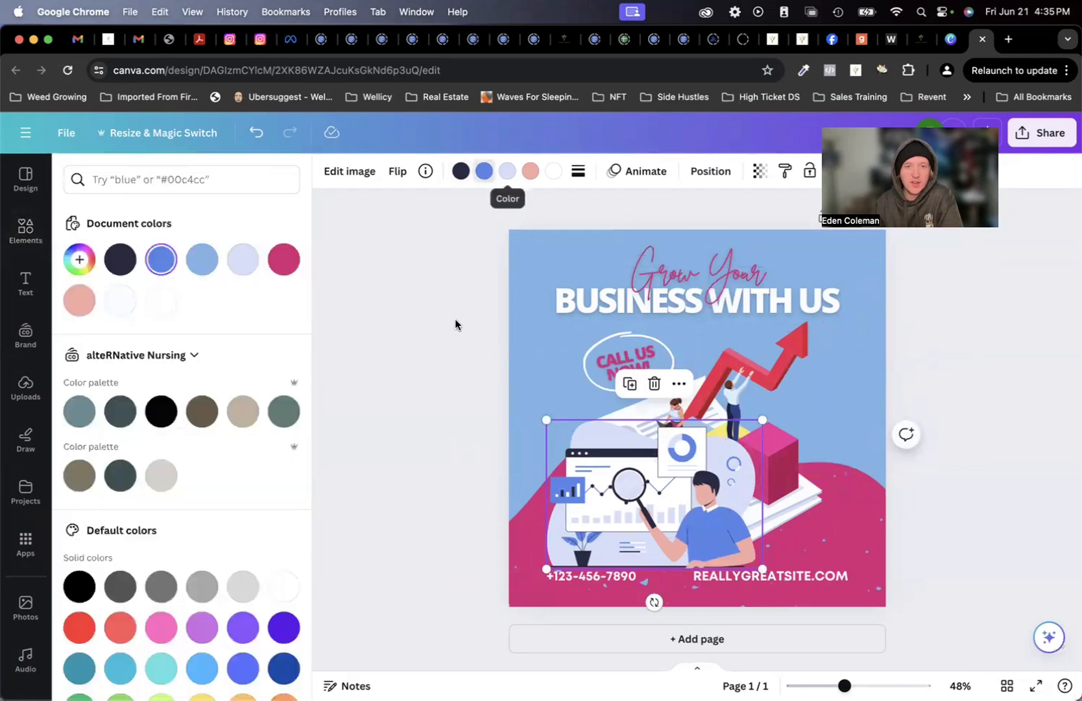
{"action": "left_click", "coordinate": [242, 627]}
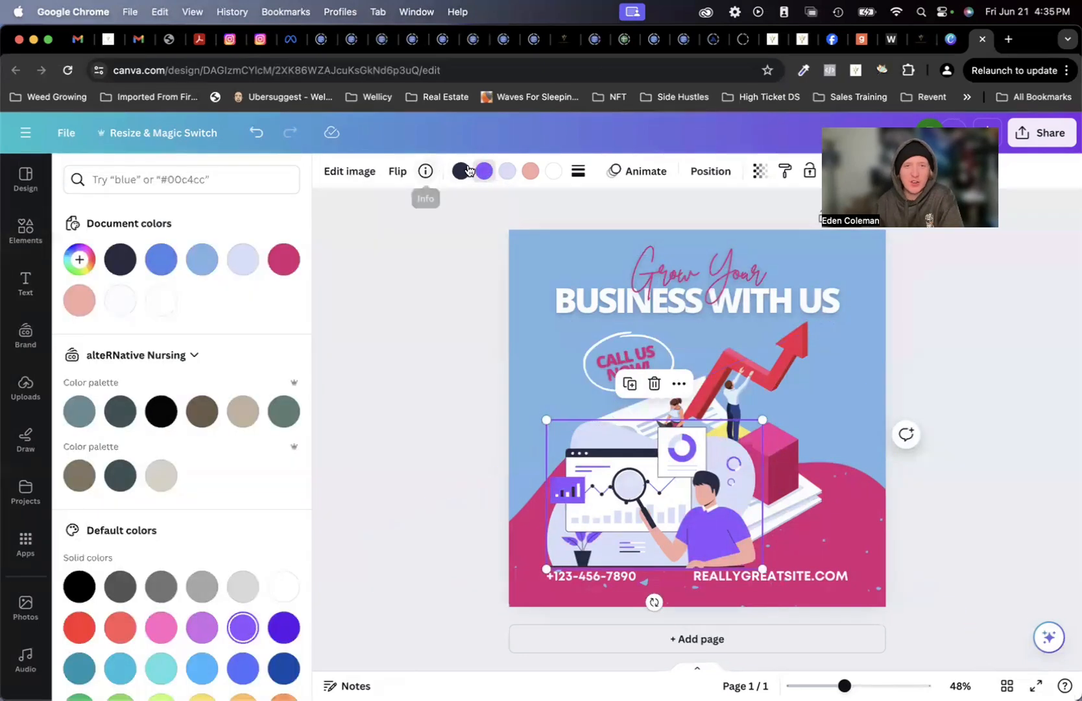
{"action": "left_click", "coordinate": [508, 171]}
{"action": "left_click", "coordinate": [162, 628]}
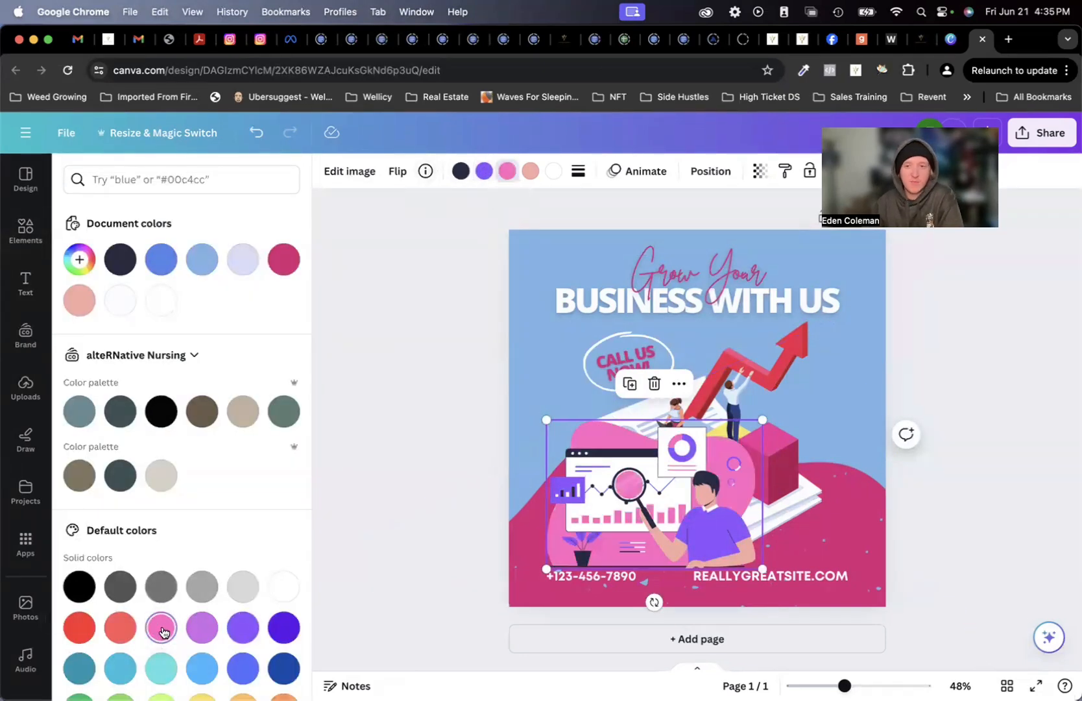
{"action": "left_click", "coordinate": [530, 171]}
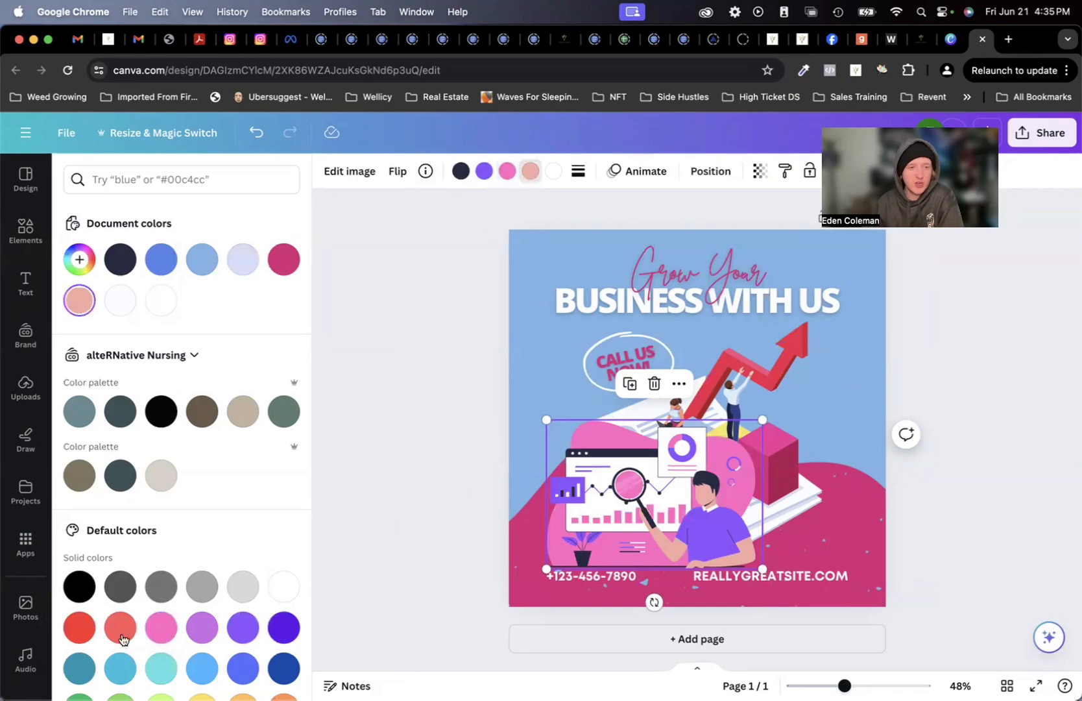
{"action": "scroll", "coordinate": [144, 620], "scroll_direction": "down", "scroll_amount": 2}
{"action": "left_click", "coordinate": [154, 643]}
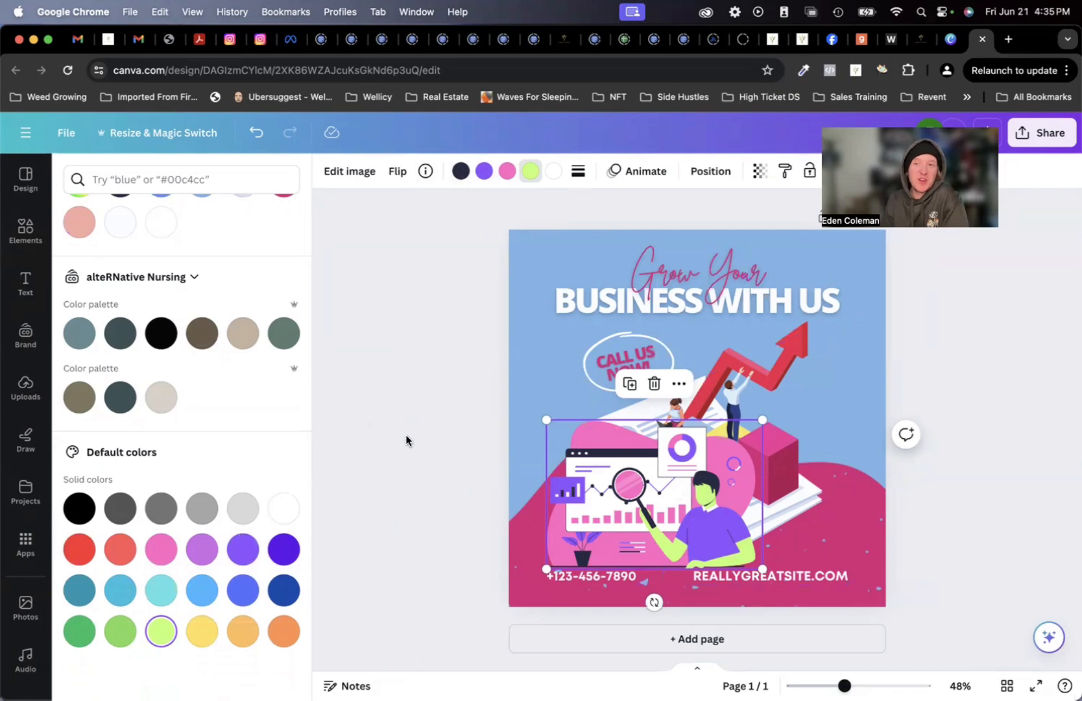
{"action": "key", "text": "Delete"}
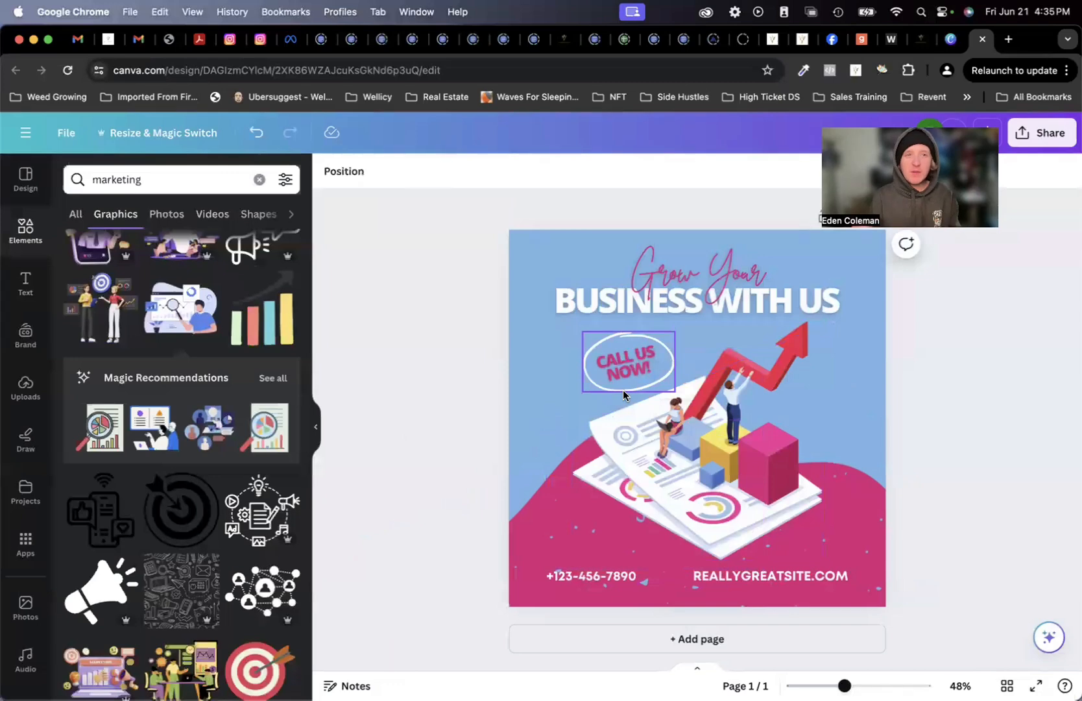
Add a second page to the design and apply the "Grumpy Ginger Sambal" product promotion template to it.
{"action": "left_click", "coordinate": [634, 637]}
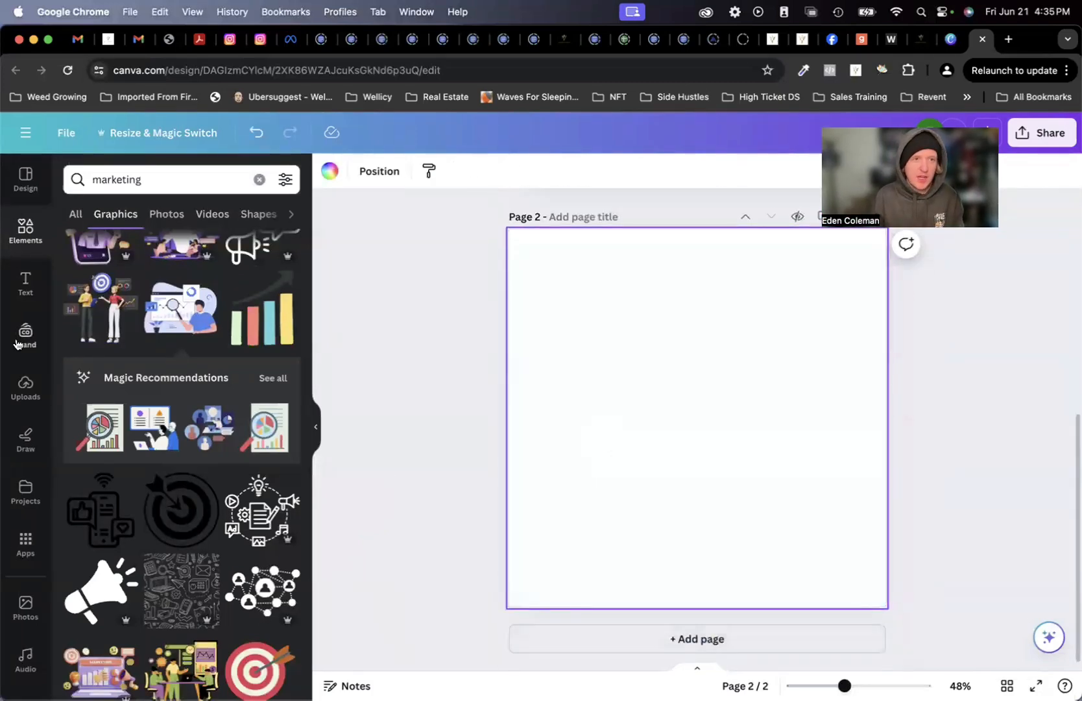
{"action": "left_click", "coordinate": [25, 178]}
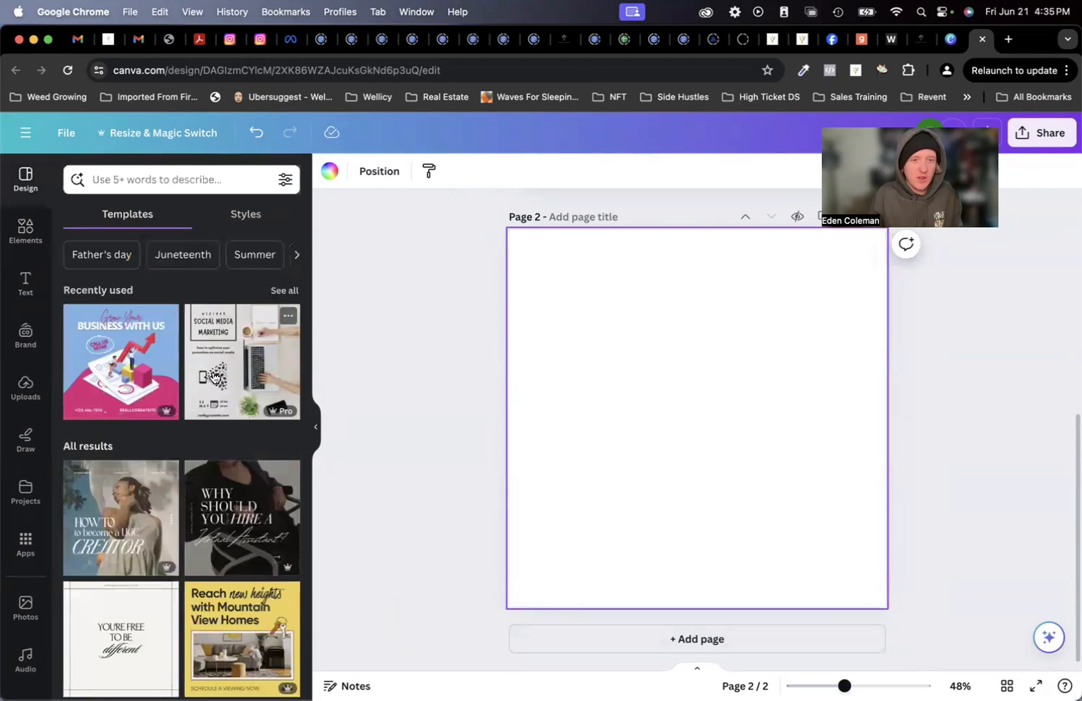
{"action": "scroll", "coordinate": [214, 376], "scroll_direction": "down", "scroll_amount": 6}
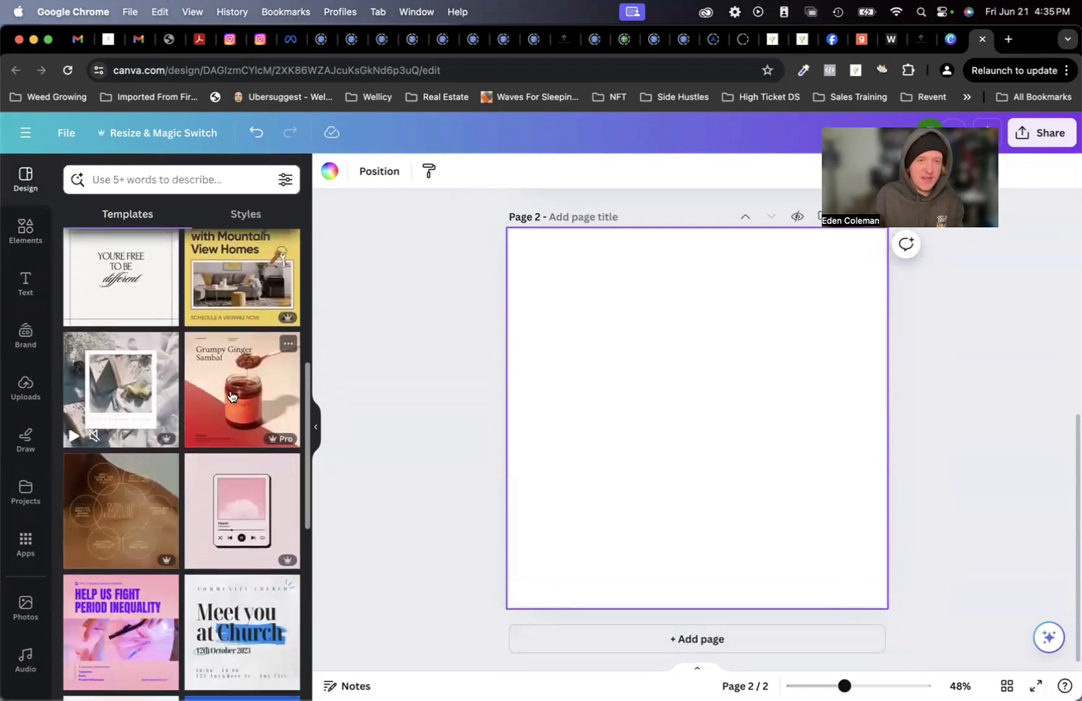
{"action": "left_click", "coordinate": [230, 396]}
{"action": "scroll", "coordinate": [451, 490], "scroll_direction": "up", "scroll_amount": 3}
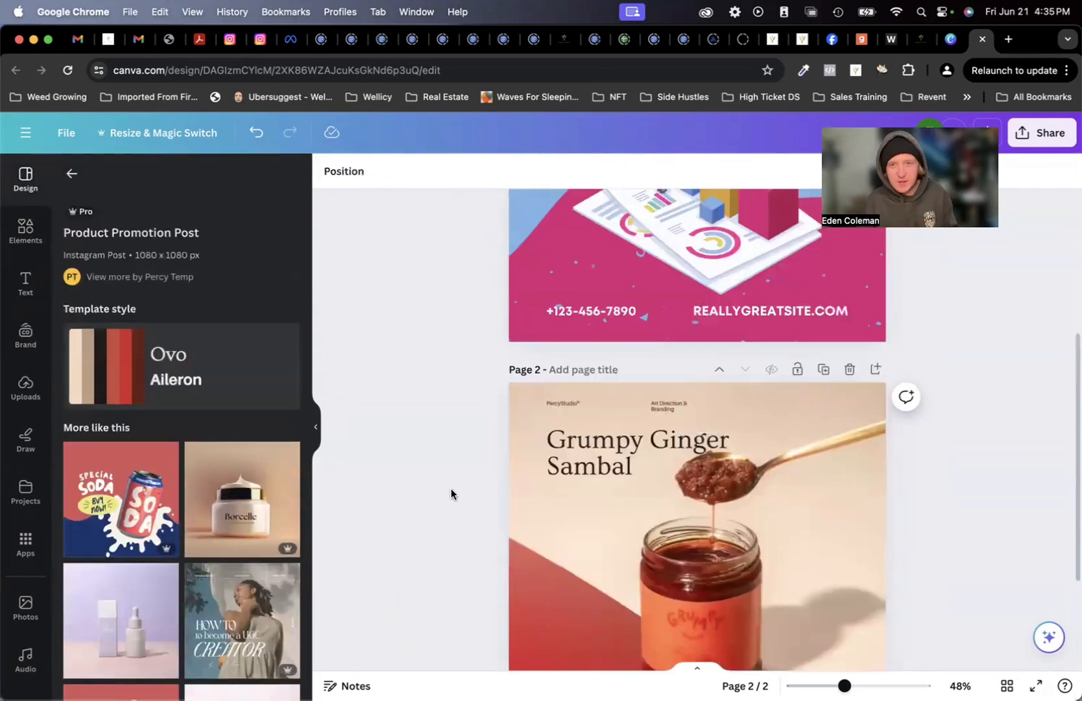
{"action": "scroll", "coordinate": [451, 488], "scroll_direction": "up", "scroll_amount": 4}
{"action": "scroll", "coordinate": [451, 488], "scroll_direction": "down", "scroll_amount": 1}
{"action": "scroll", "coordinate": [505, 455], "scroll_direction": "down", "scroll_amount": 4}
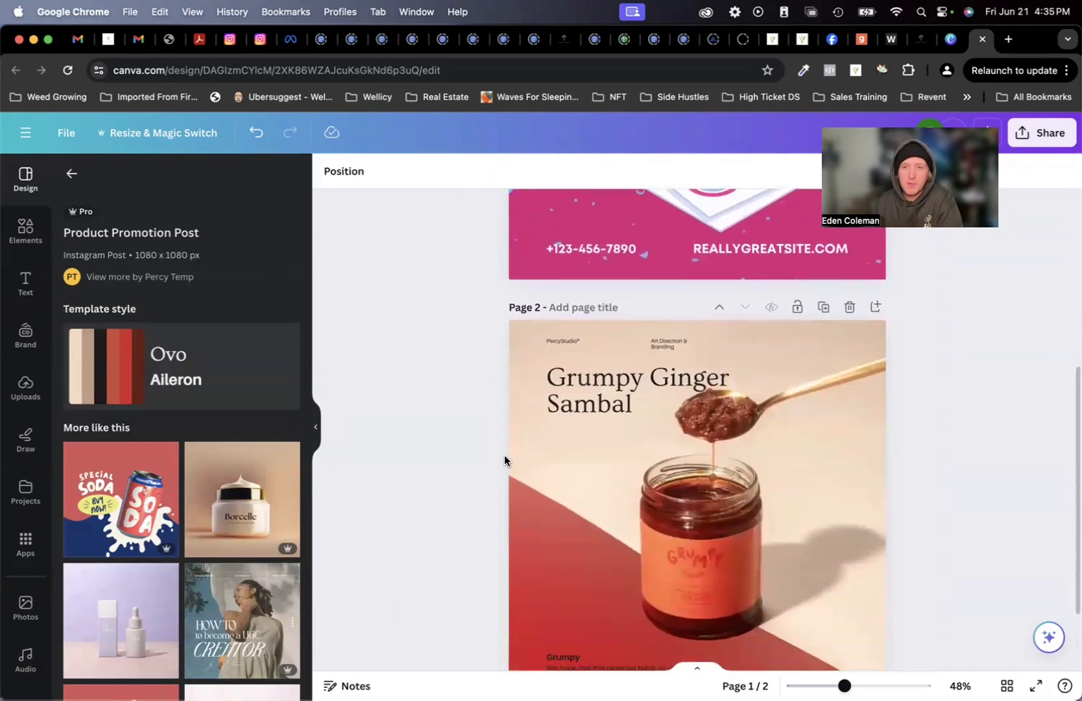
{"action": "scroll", "coordinate": [504, 455], "scroll_direction": "down", "scroll_amount": 1}
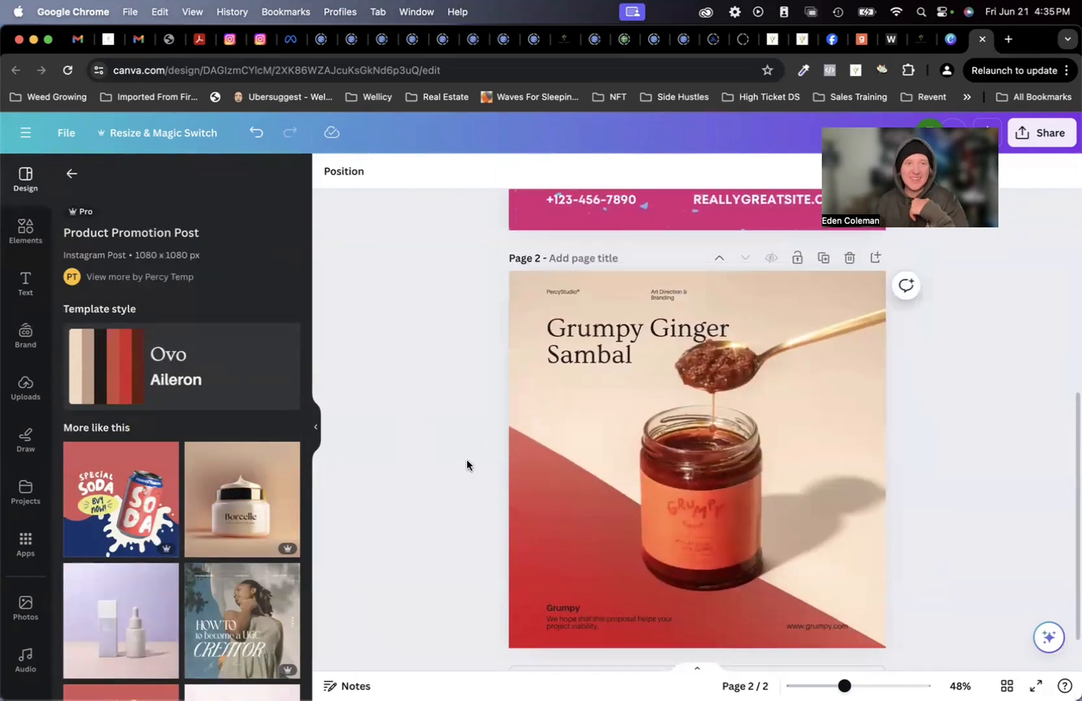
{"action": "scroll", "coordinate": [467, 463], "scroll_direction": "up", "scroll_amount": 5}
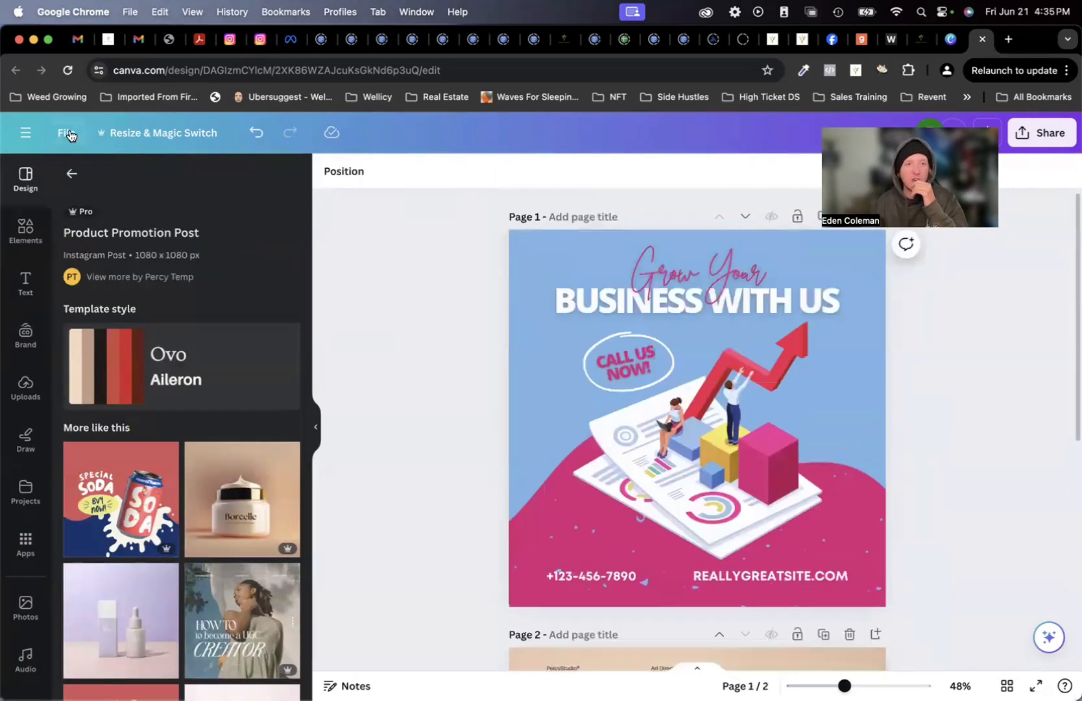
Return to the home page and open the YouTube Thumbnails design from the recent designs.
{"action": "left_click", "coordinate": [25, 133]}
{"action": "left_click", "coordinate": [29, 137]}
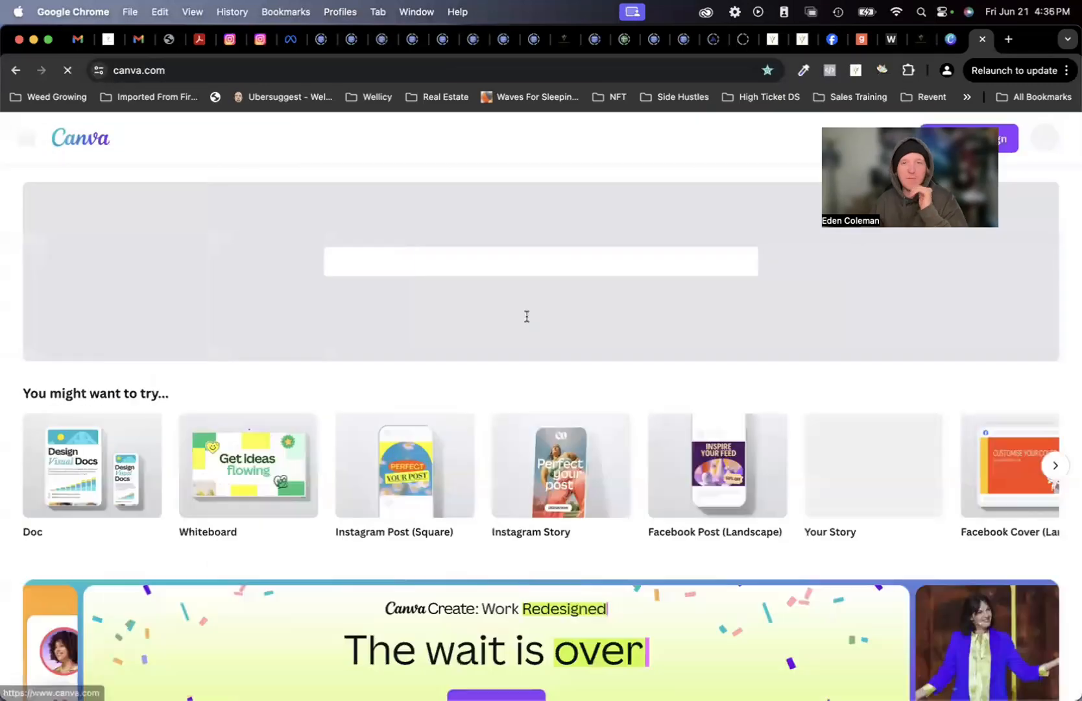
{"action": "scroll", "coordinate": [526, 380], "scroll_direction": "down", "scroll_amount": 4}
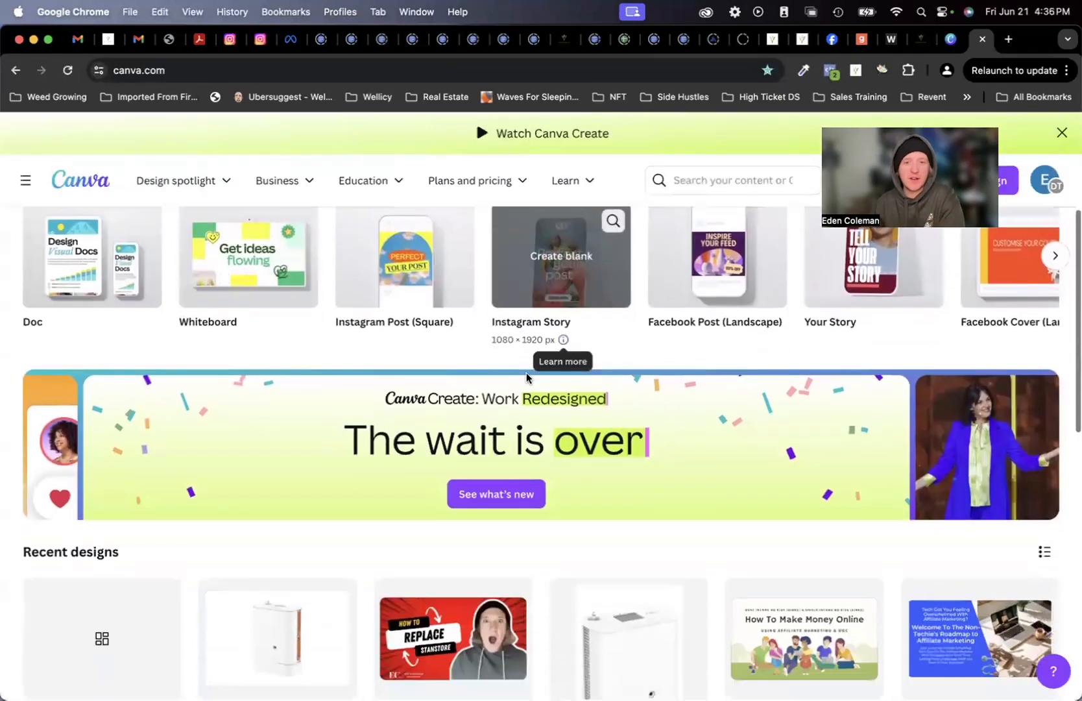
{"action": "scroll", "coordinate": [527, 377], "scroll_direction": "down", "scroll_amount": 4}
{"action": "scroll", "coordinate": [673, 485], "scroll_direction": "up", "scroll_amount": 8}
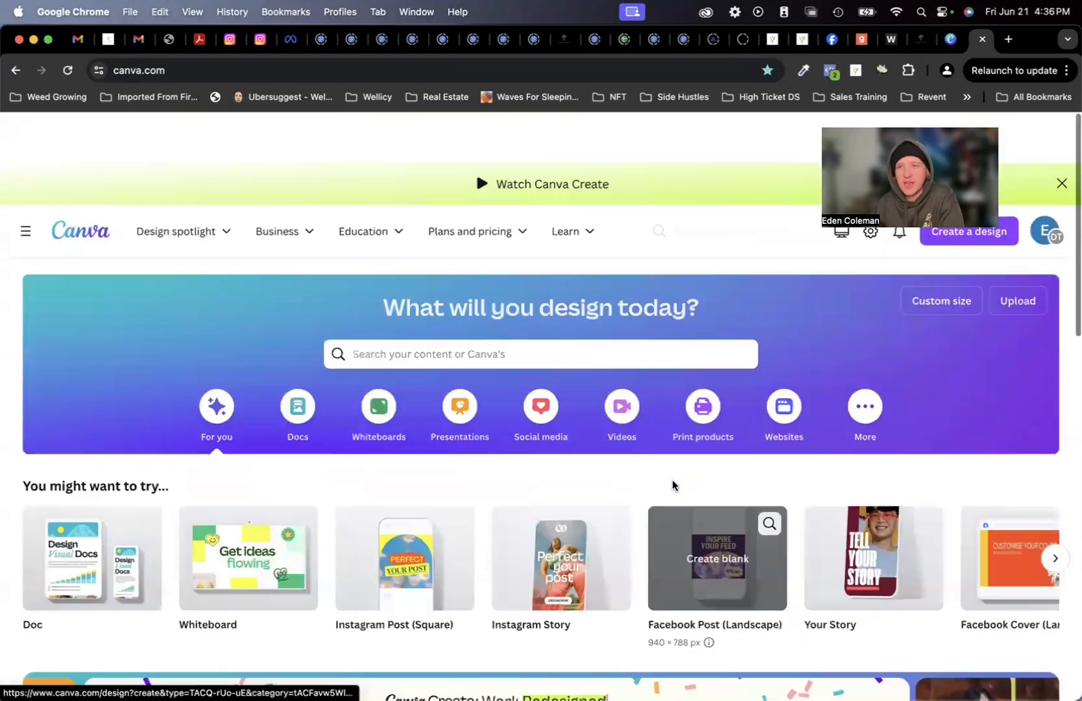
{"action": "scroll", "coordinate": [712, 292], "scroll_direction": "down", "scroll_amount": 5}
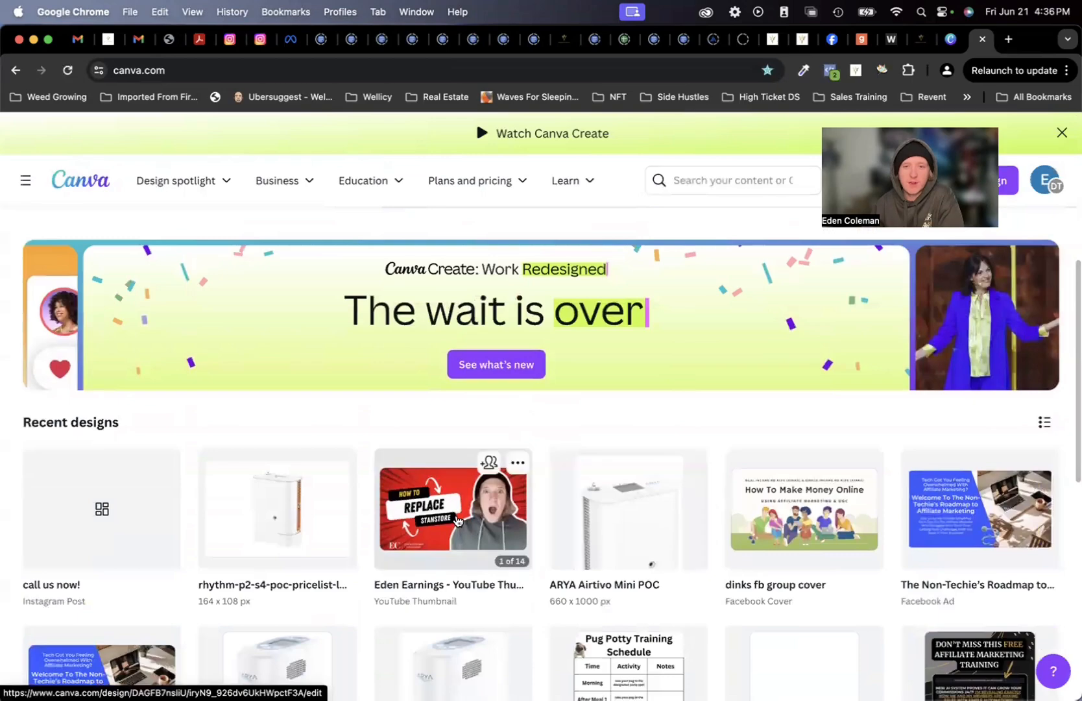
{"action": "left_click", "coordinate": [458, 521]}
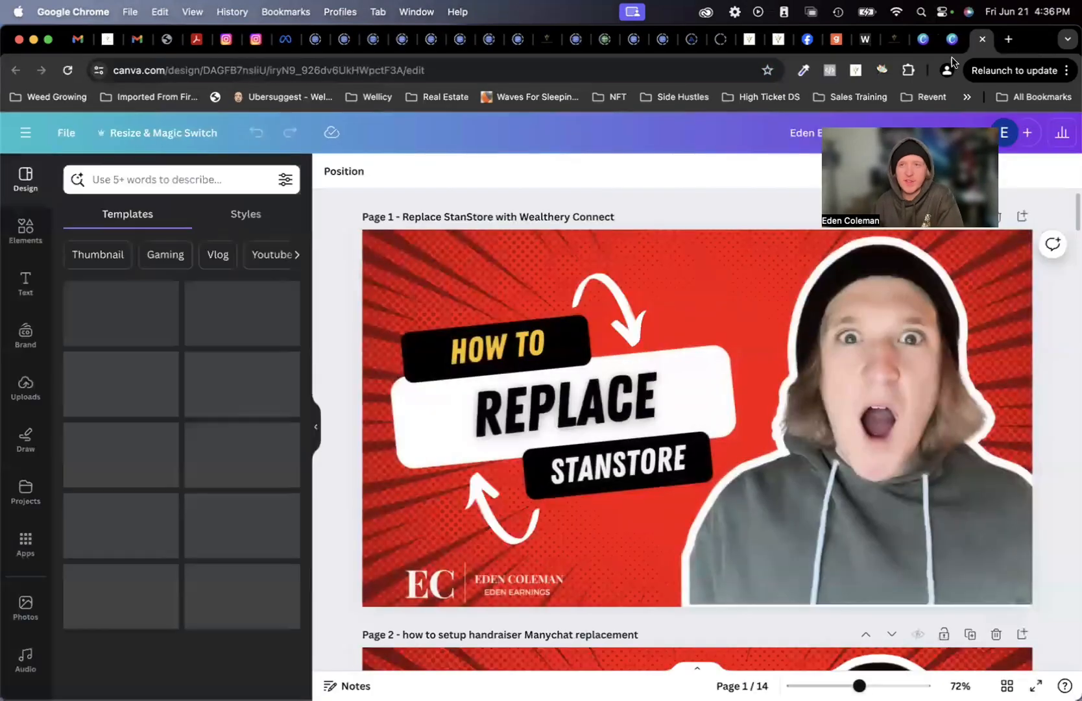
Search the new-design types on the home page for "youtube" and return to the YouTube Thumbnails design.
{"action": "left_click", "coordinate": [953, 40]}
{"action": "scroll", "coordinate": [580, 331], "scroll_direction": "up", "scroll_amount": 5}
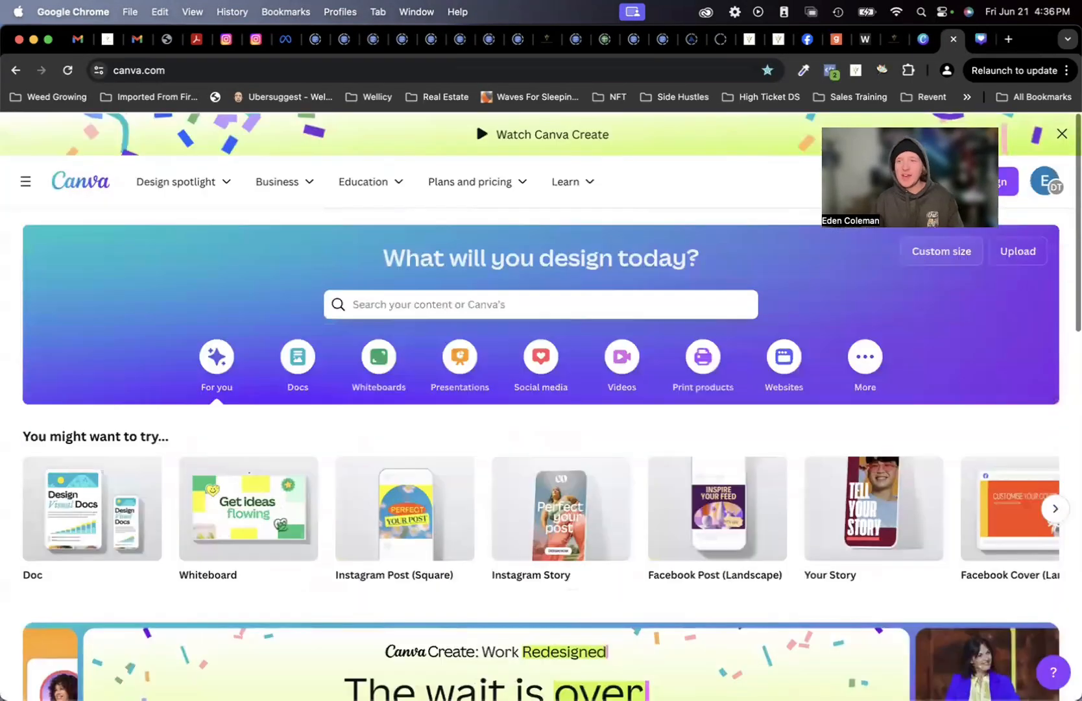
{"action": "left_click", "coordinate": [969, 181]}
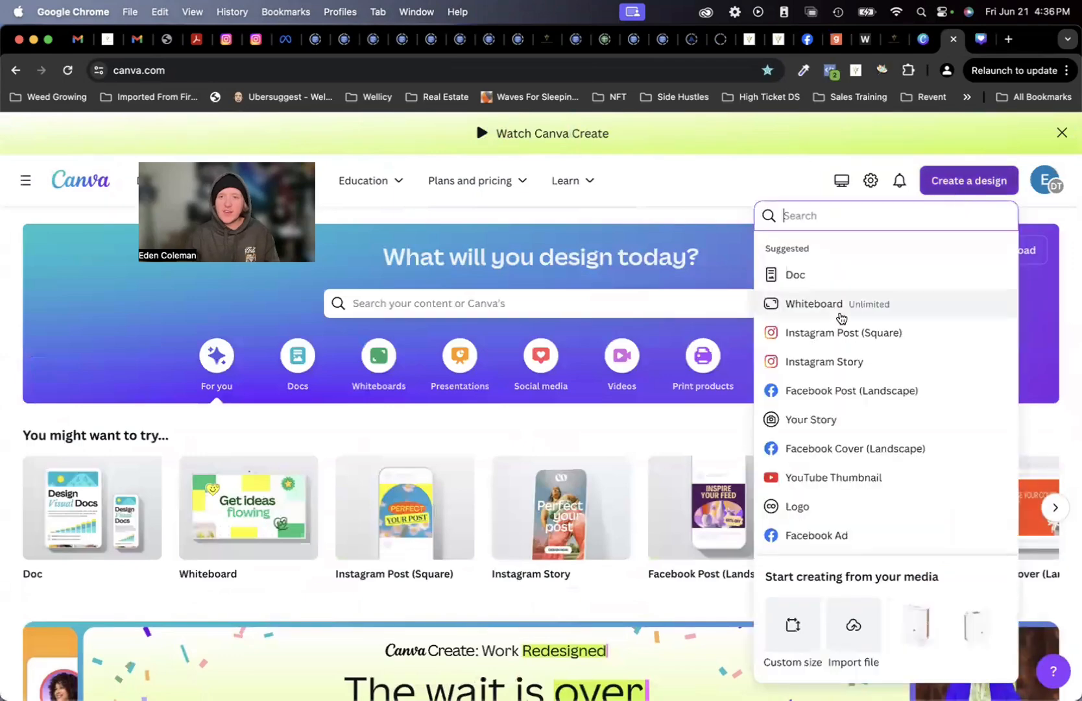
{"action": "type", "text": "youtube"}
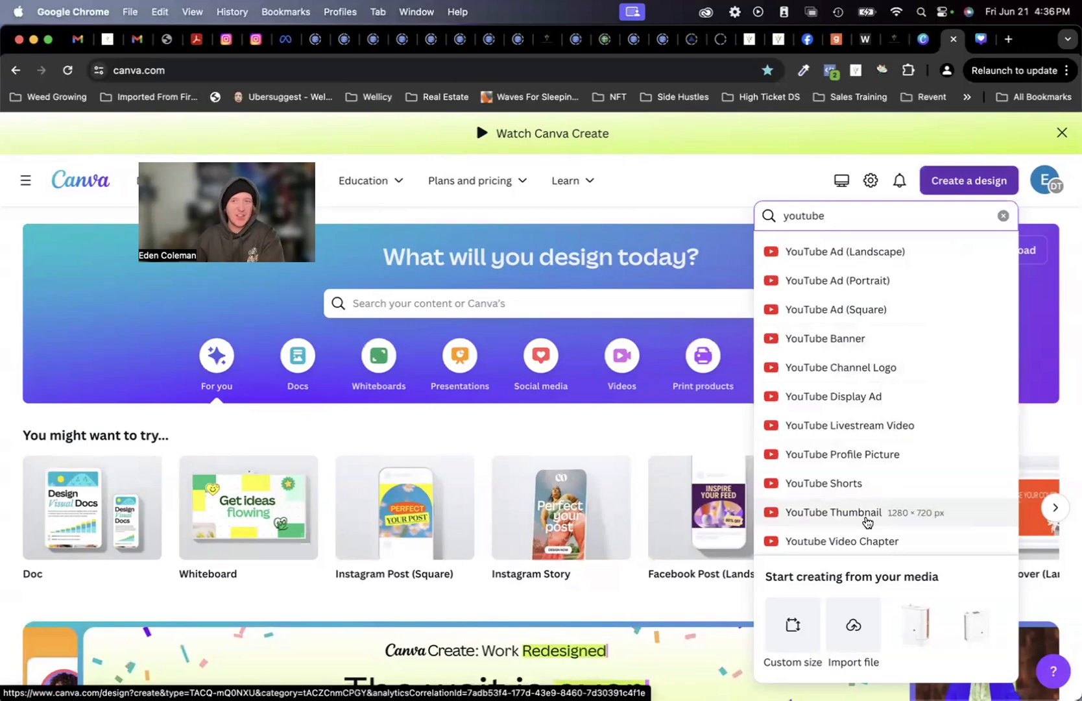
{"action": "left_click", "coordinate": [867, 514]}
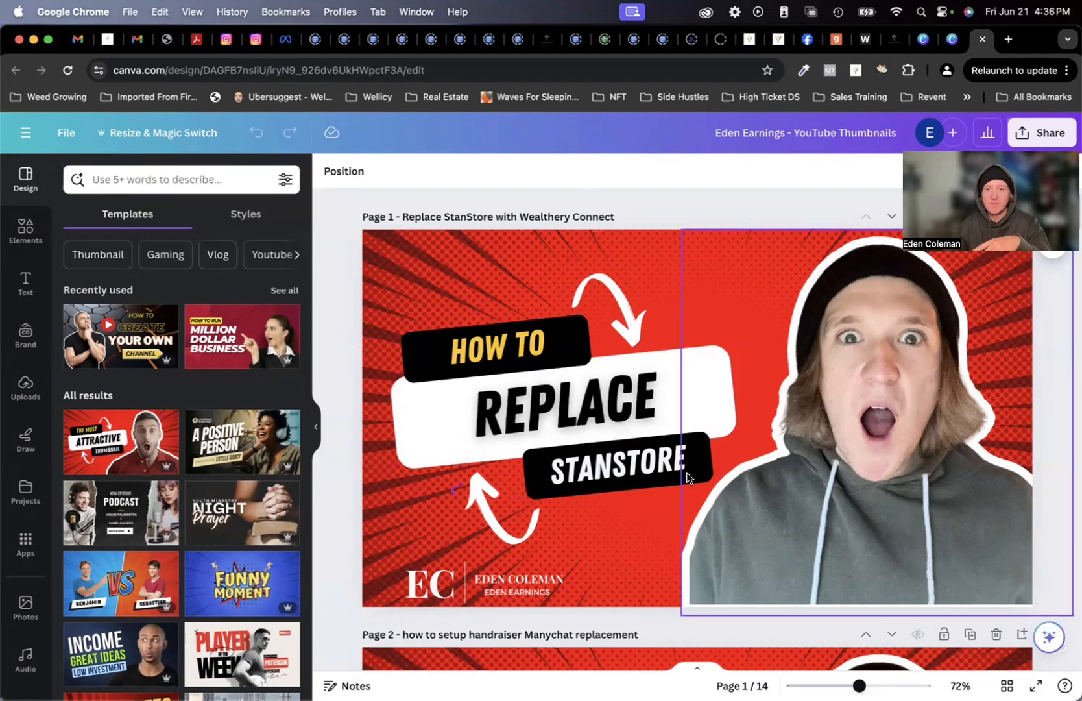
Examine the first thumbnail pages of the YouTube Thumbnails design, comparing their shared layout and differing headline text.
{"action": "scroll", "coordinate": [686, 476], "scroll_direction": "down", "scroll_amount": 5}
{"action": "scroll", "coordinate": [752, 384], "scroll_direction": "up", "scroll_amount": 1}
{"action": "scroll", "coordinate": [752, 386], "scroll_direction": "up", "scroll_amount": 3}
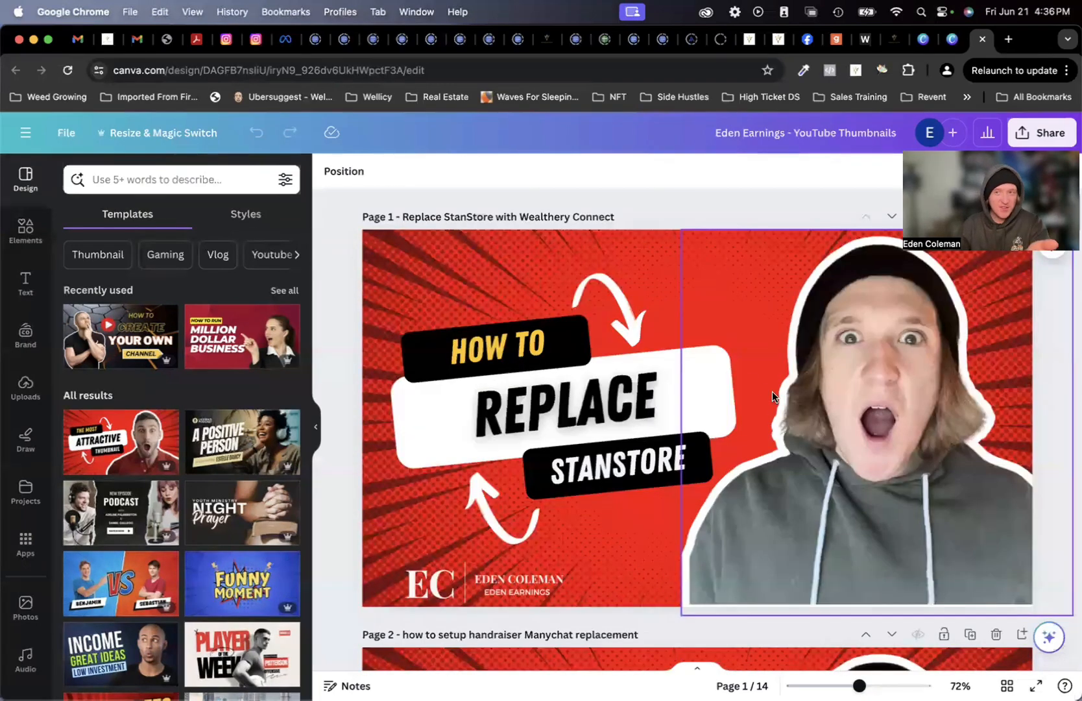
{"action": "scroll", "coordinate": [769, 399], "scroll_direction": "down", "scroll_amount": 1}
{"action": "scroll", "coordinate": [754, 427], "scroll_direction": "up", "scroll_amount": 1}
{"action": "scroll", "coordinate": [754, 427], "scroll_direction": "down", "scroll_amount": 2}
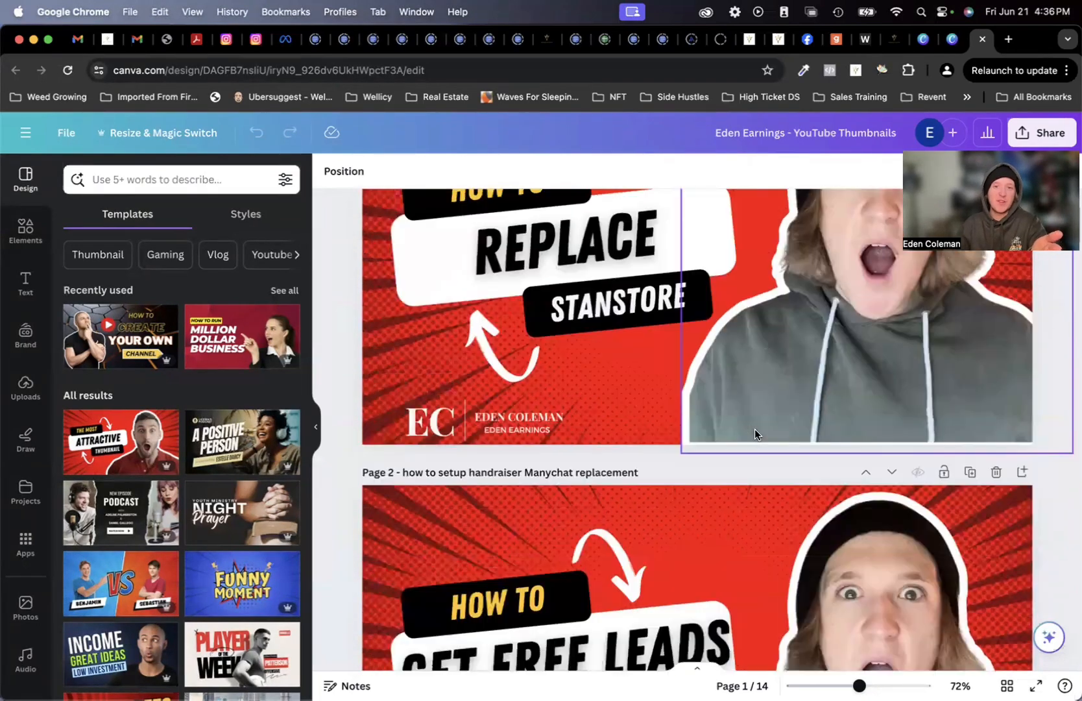
{"action": "scroll", "coordinate": [754, 428], "scroll_direction": "up", "scroll_amount": 3}
{"action": "scroll", "coordinate": [754, 428], "scroll_direction": "down", "scroll_amount": 1}
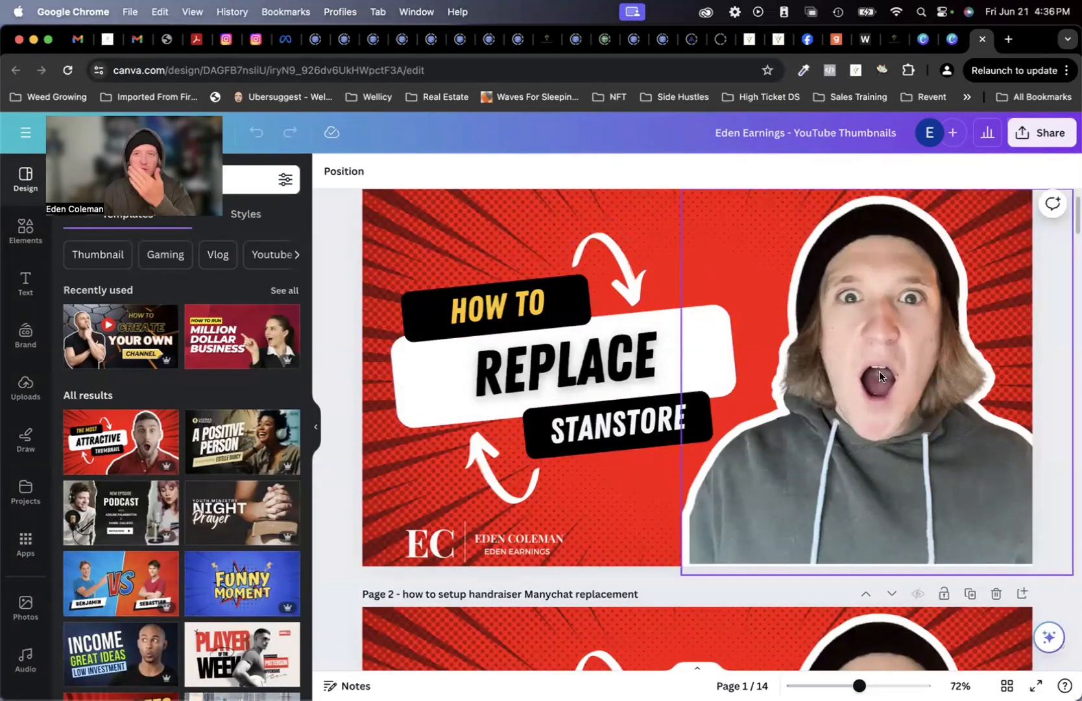
{"action": "scroll", "coordinate": [838, 211], "scroll_direction": "up", "scroll_amount": 1}
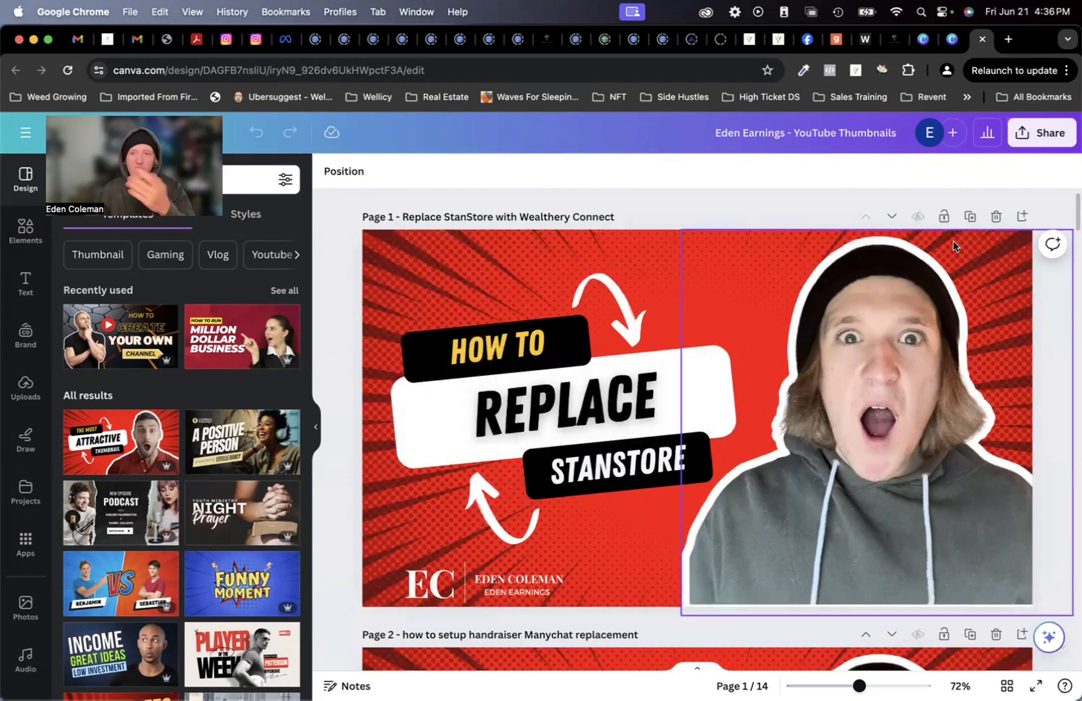
Duplicate the "Replace StanStore with Wealthery Connect" page, select the copy's "HOW TO" text and delete the copy.
{"action": "left_click", "coordinate": [969, 216]}
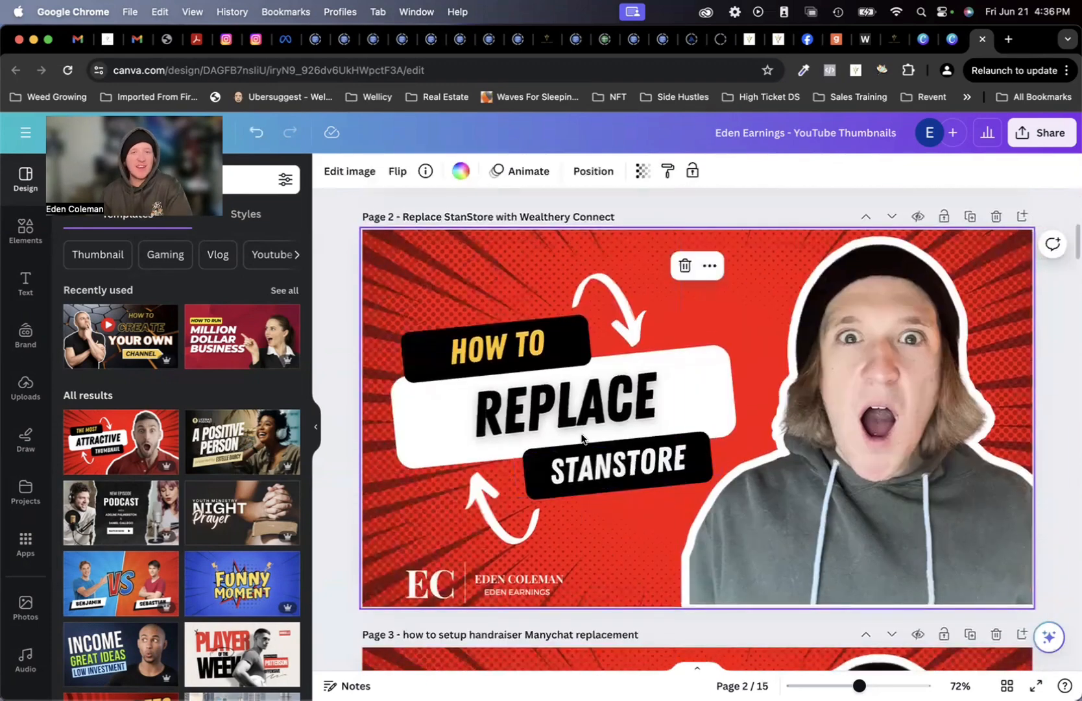
{"action": "left_click", "coordinate": [423, 373]}
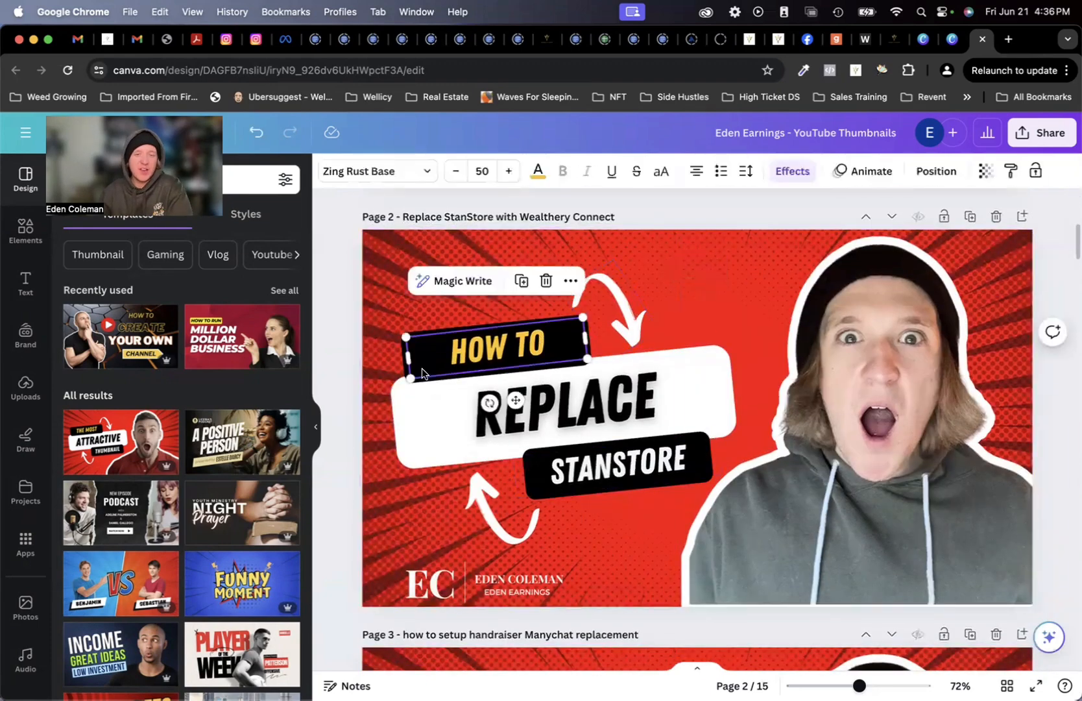
{"action": "left_click", "coordinate": [997, 219]}
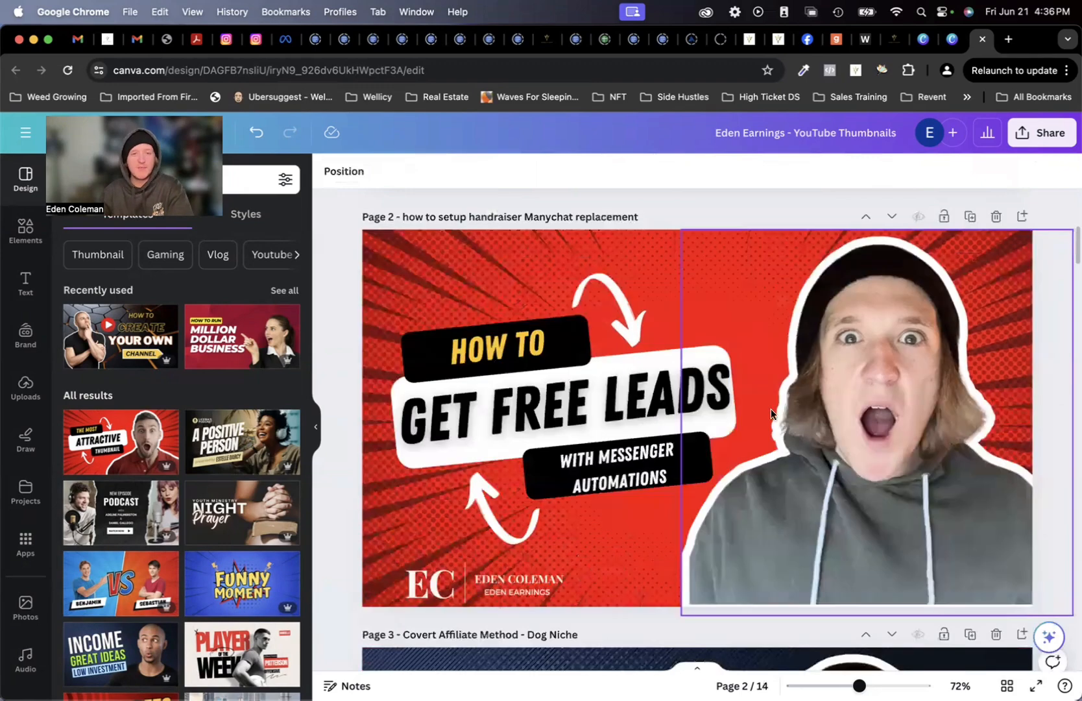
Examine the image-editing tools, filters and effects offered for the portrait on page 2, then close them and keep the portrait selected.
{"action": "left_click", "coordinate": [813, 483]}
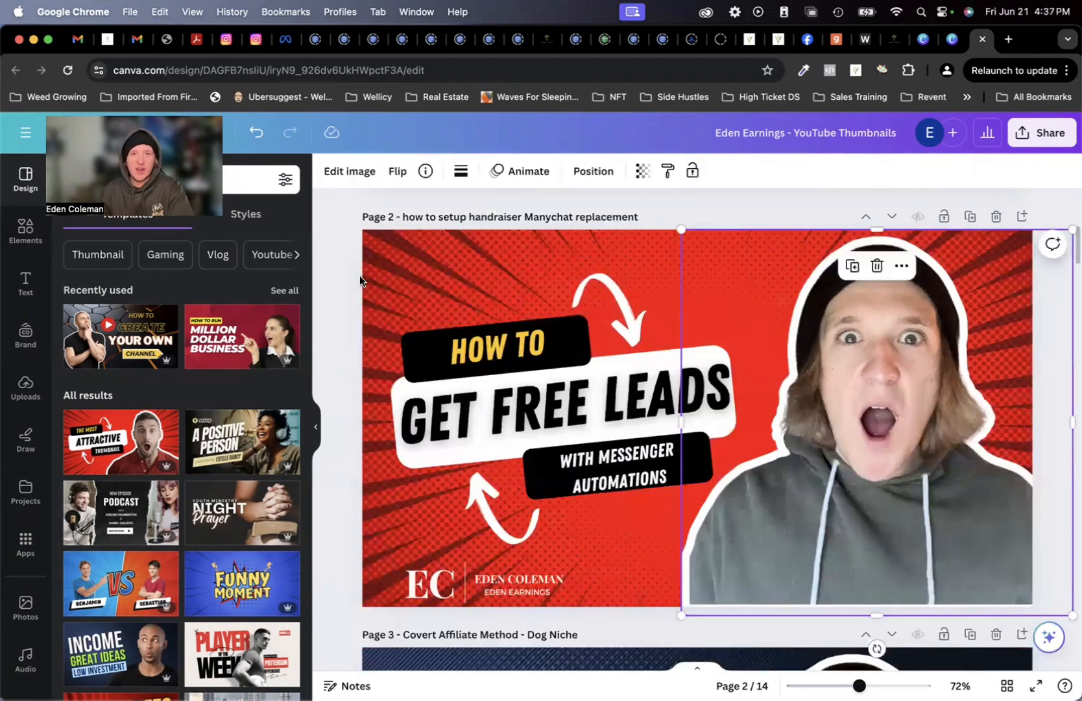
{"action": "left_click", "coordinate": [349, 172]}
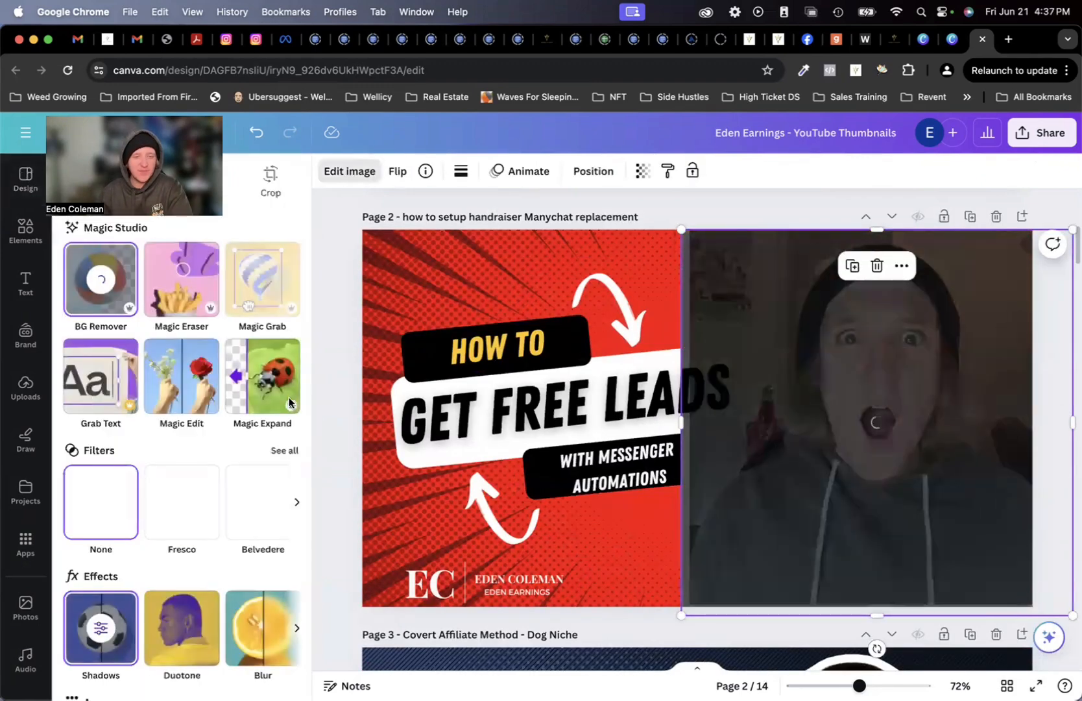
{"action": "scroll", "coordinate": [239, 513], "scroll_direction": "down", "scroll_amount": 3}
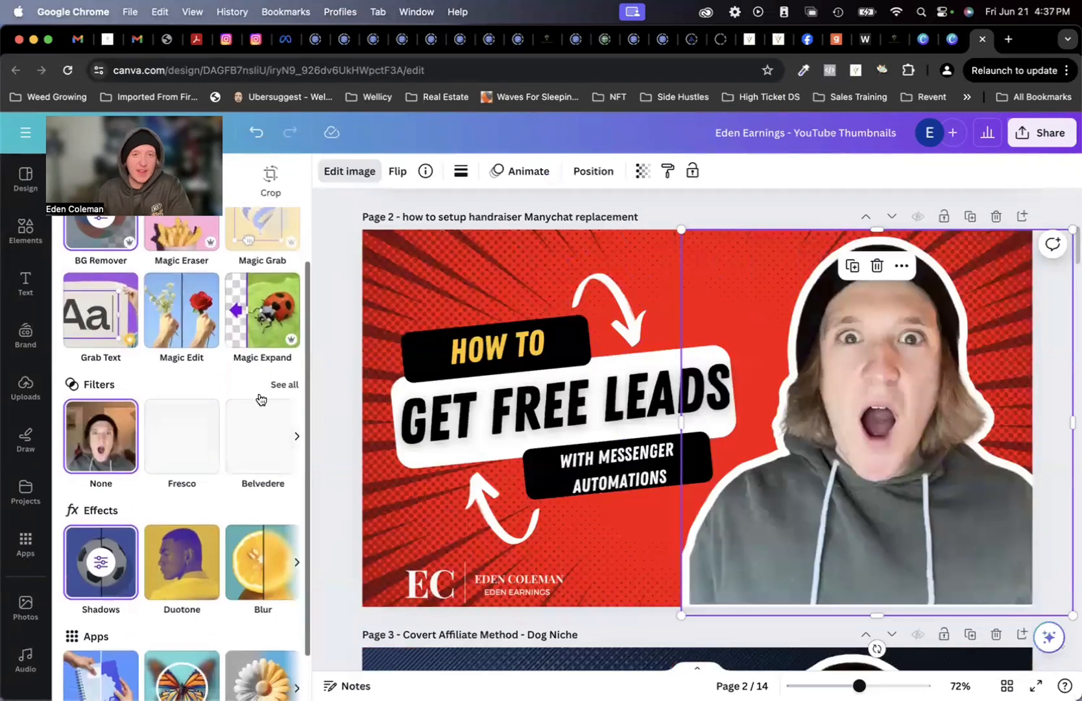
{"action": "scroll", "coordinate": [271, 469], "scroll_direction": "up", "scroll_amount": 3}
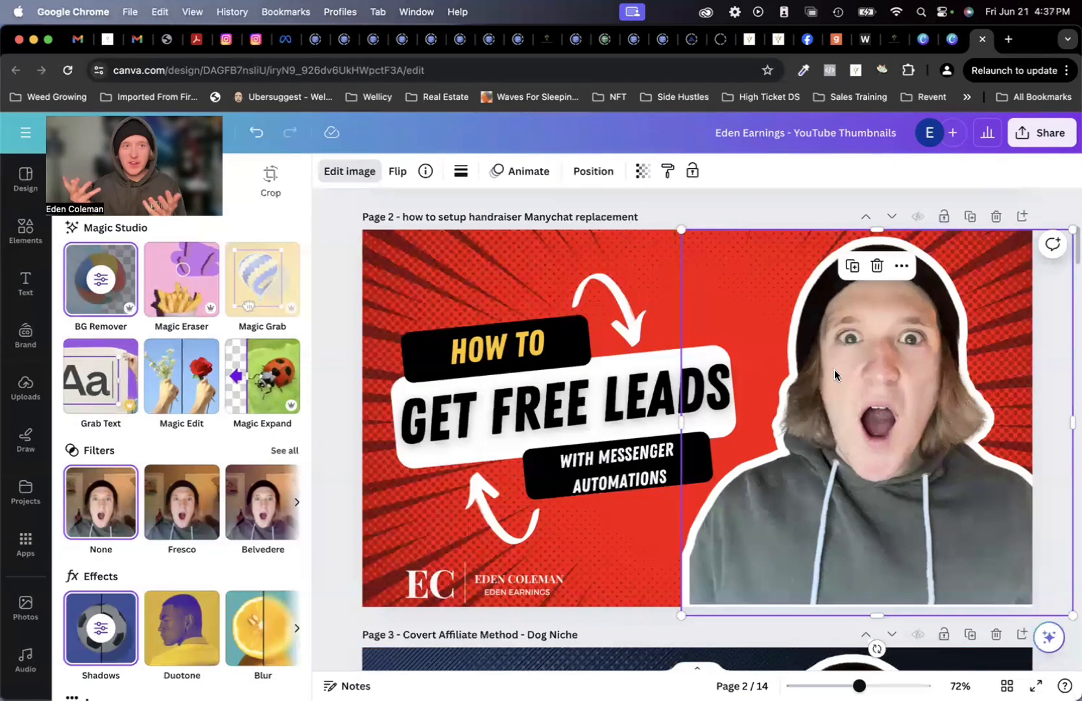
{"action": "left_click", "coordinate": [345, 426]}
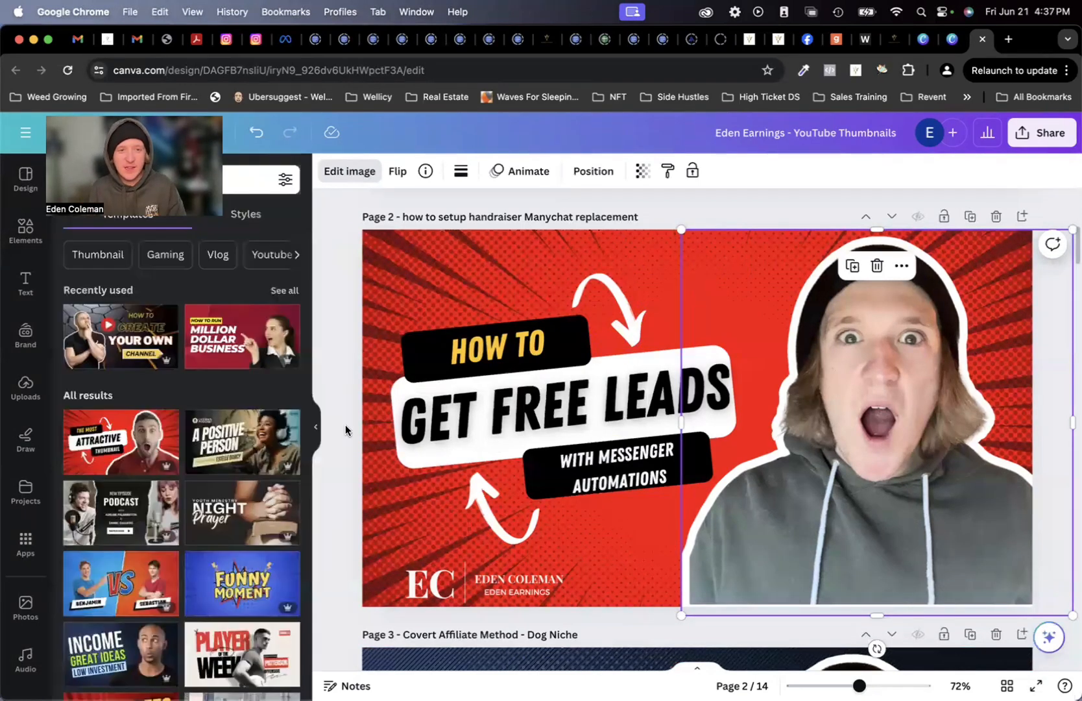
Add the uploaded open-mouthed hoodie photo to page 2, place it over the existing portrait and remove its background.
{"action": "left_click", "coordinate": [30, 388]}
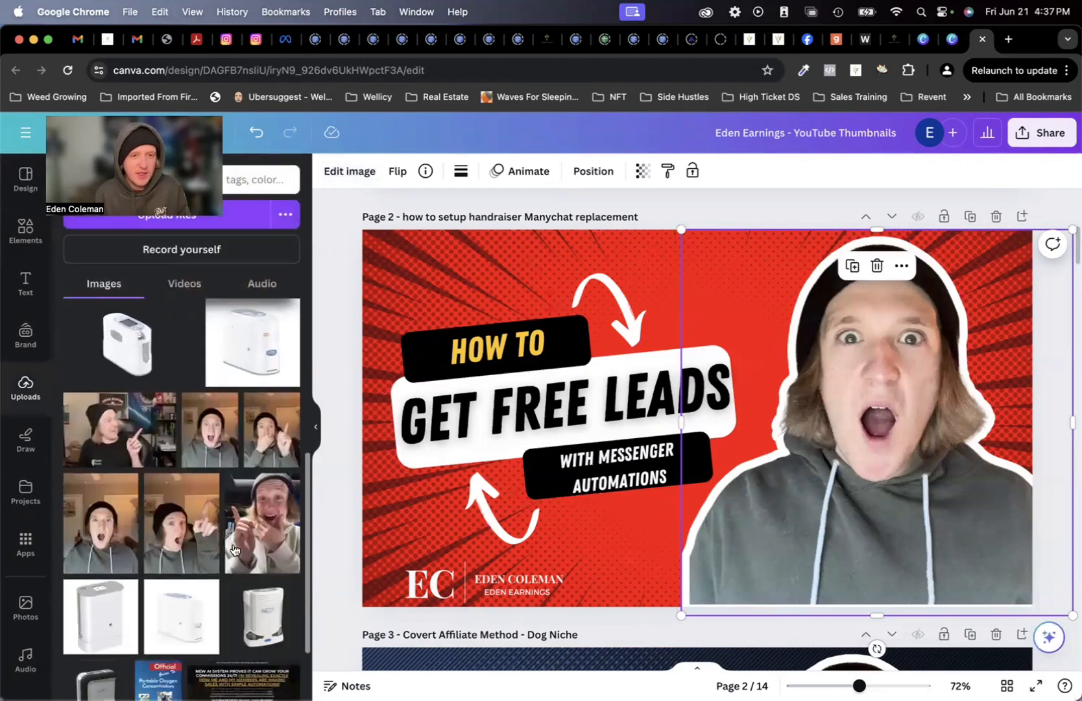
{"action": "left_click", "coordinate": [211, 445]}
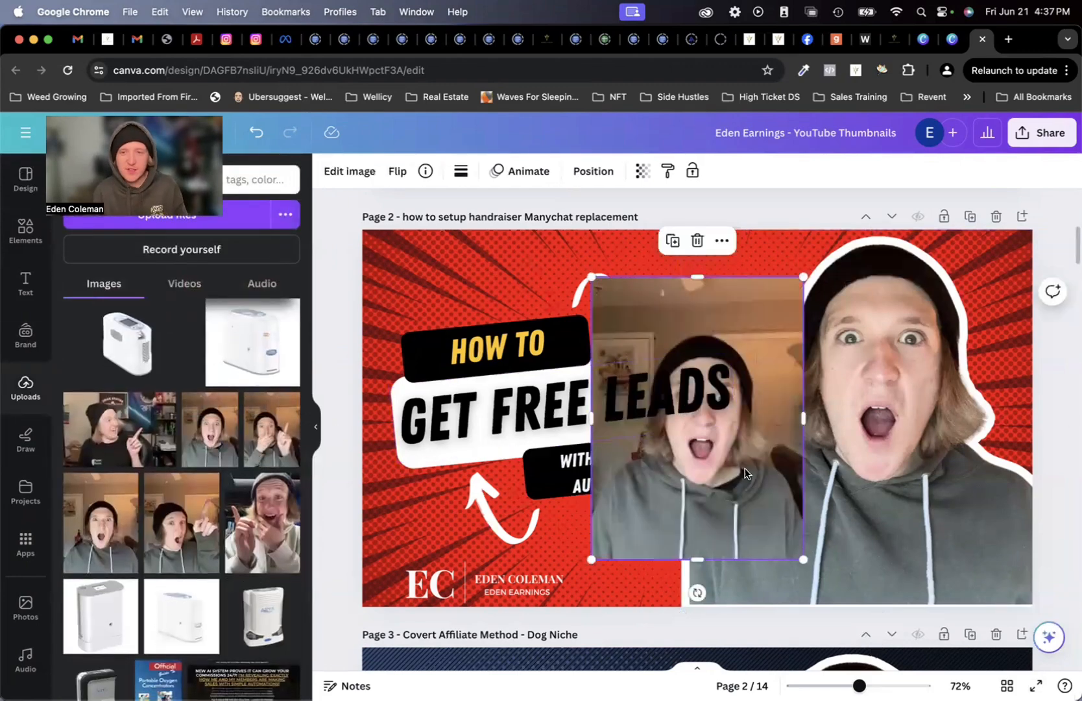
{"action": "left_click_drag", "start_coordinate": [745, 468], "coordinate": [860, 503]}
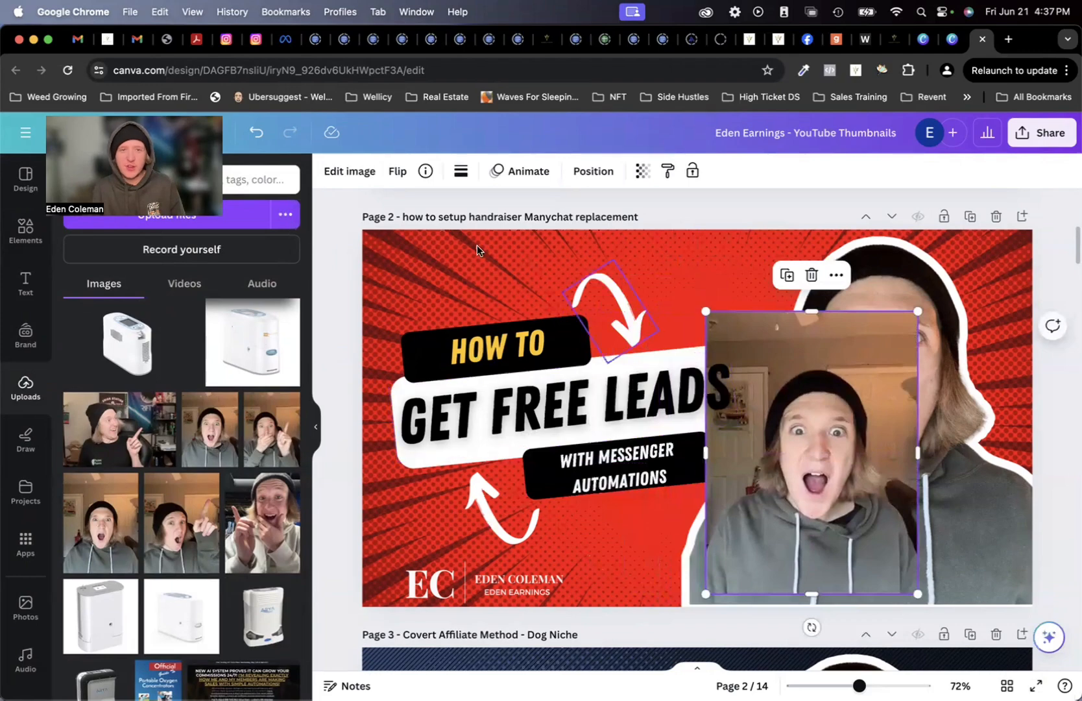
{"action": "left_click", "coordinate": [365, 171]}
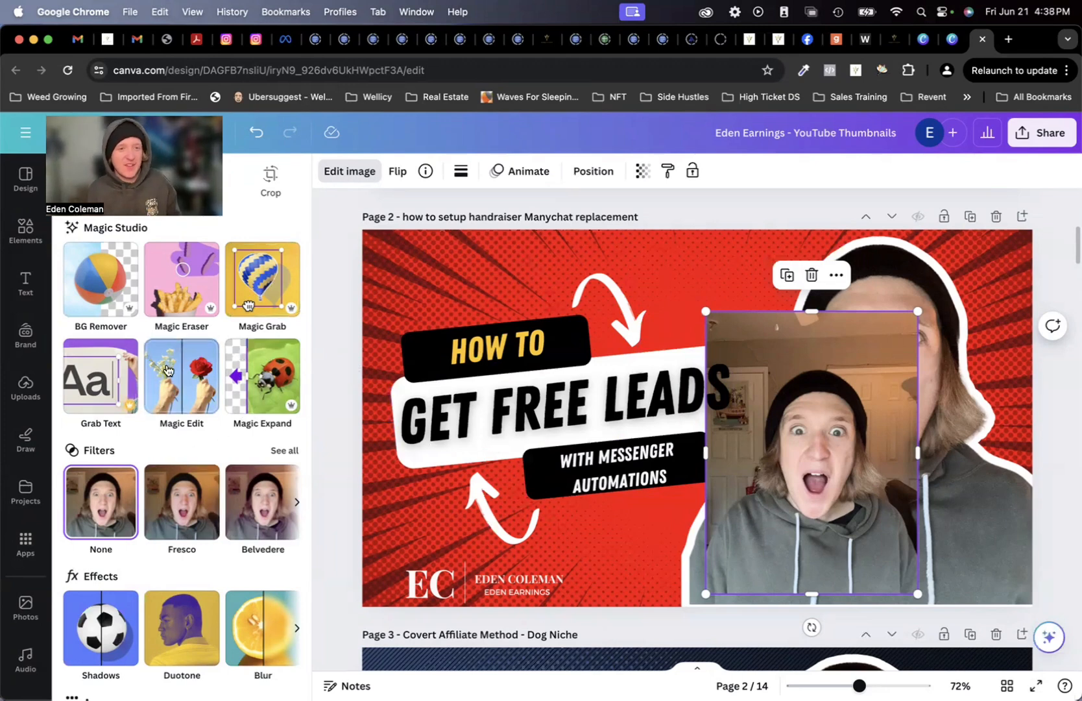
{"action": "left_click", "coordinate": [110, 290]}
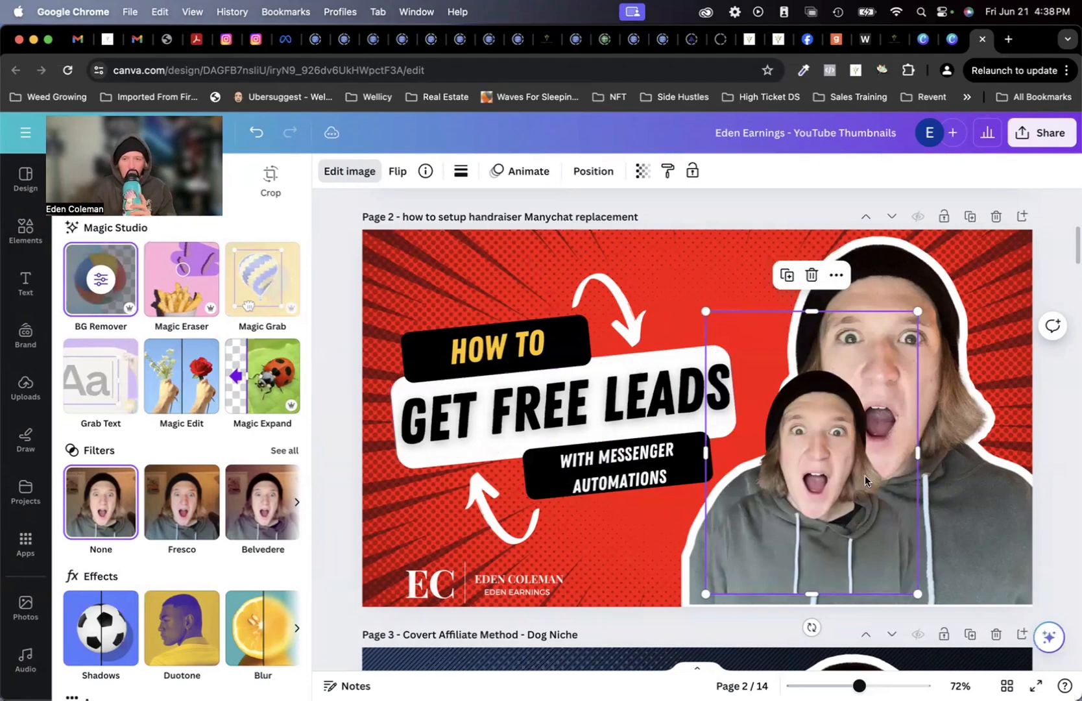
Crop the cutout's top edge to about 405 × 452 and place it over the right part of the larger portrait.
{"action": "left_click_drag", "start_coordinate": [865, 476], "coordinate": [918, 489]}
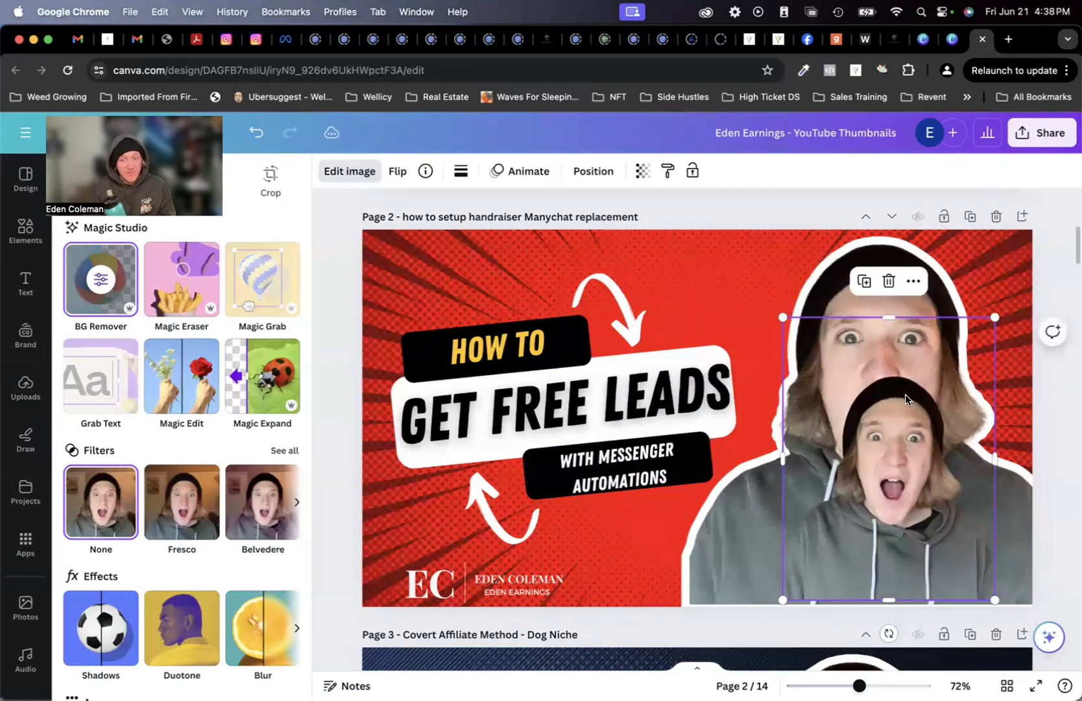
{"action": "left_click_drag", "start_coordinate": [892, 318], "coordinate": [887, 365]}
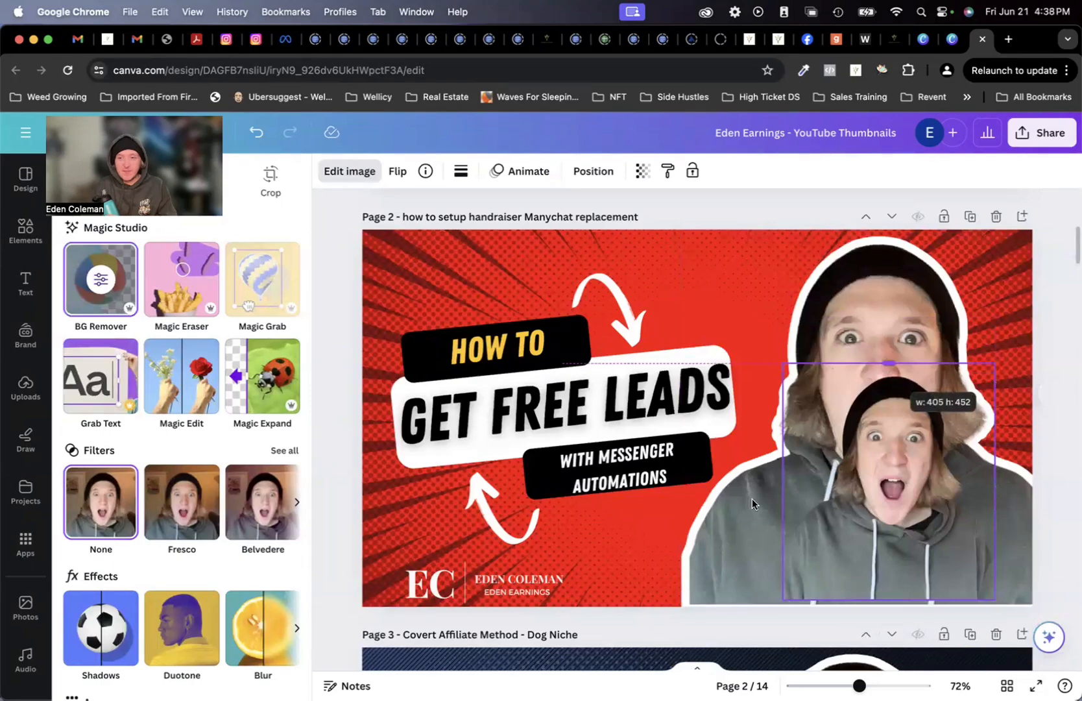
{"action": "left_click_drag", "start_coordinate": [976, 498], "coordinate": [975, 419]}
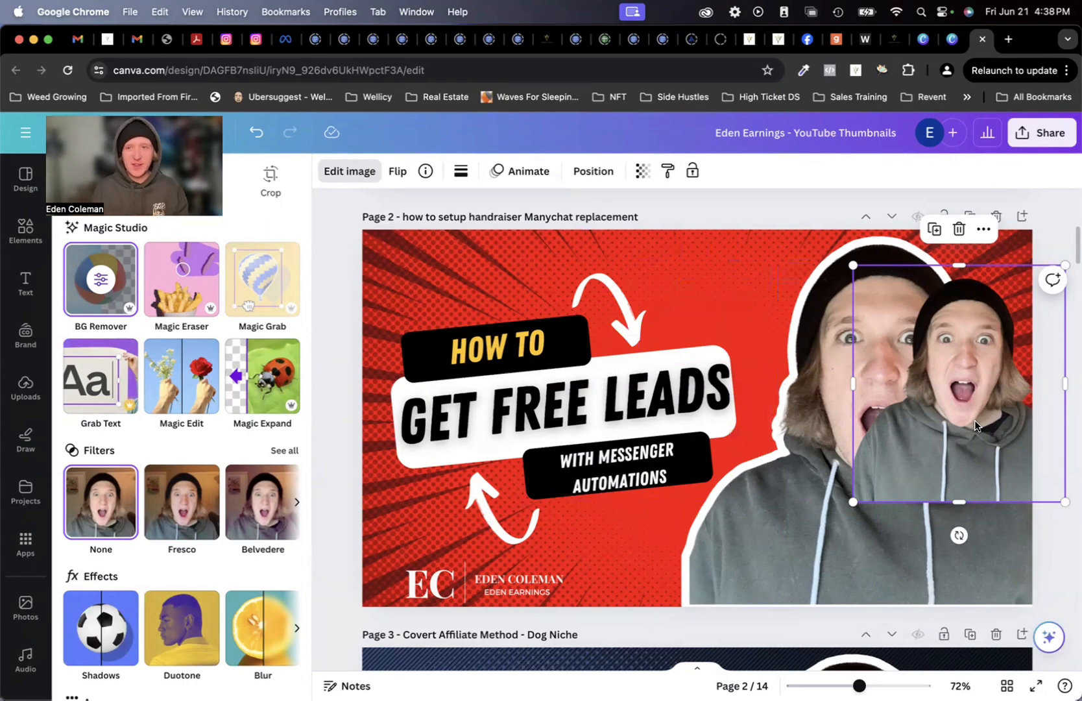
Examine the remaining thumbnail pages down to "how to use Wealthery Reach", comparing their portraits, backgrounds and headline styles.
{"action": "scroll", "coordinate": [799, 513], "scroll_direction": "down", "scroll_amount": 20}
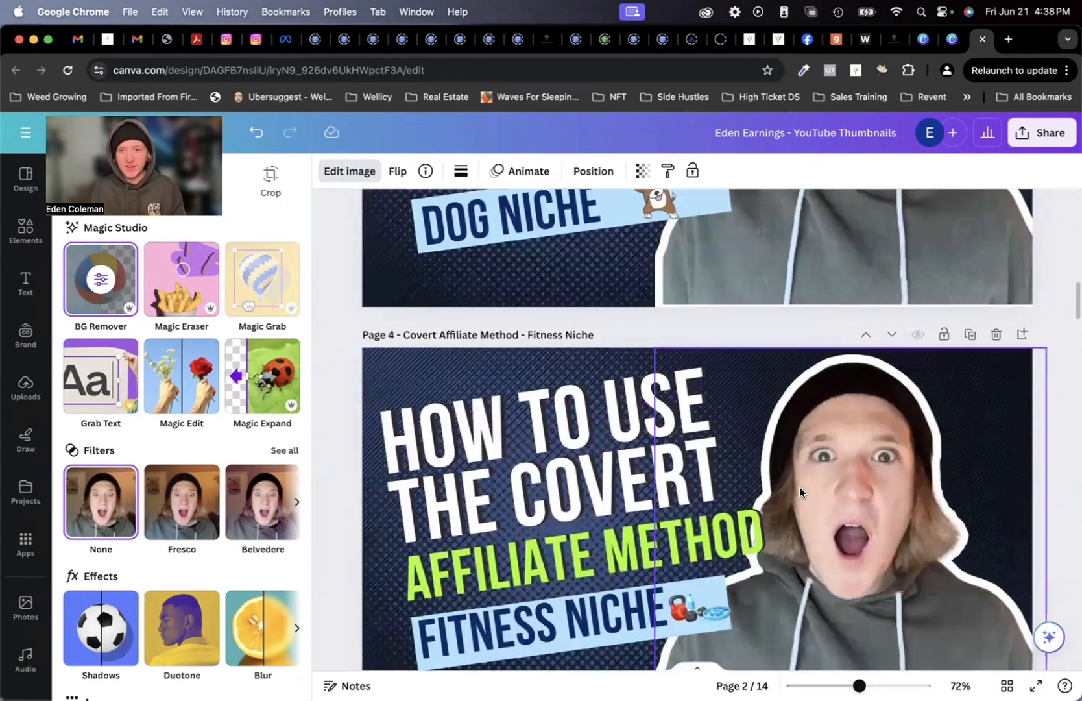
{"action": "scroll", "coordinate": [800, 488], "scroll_direction": "down", "scroll_amount": 20}
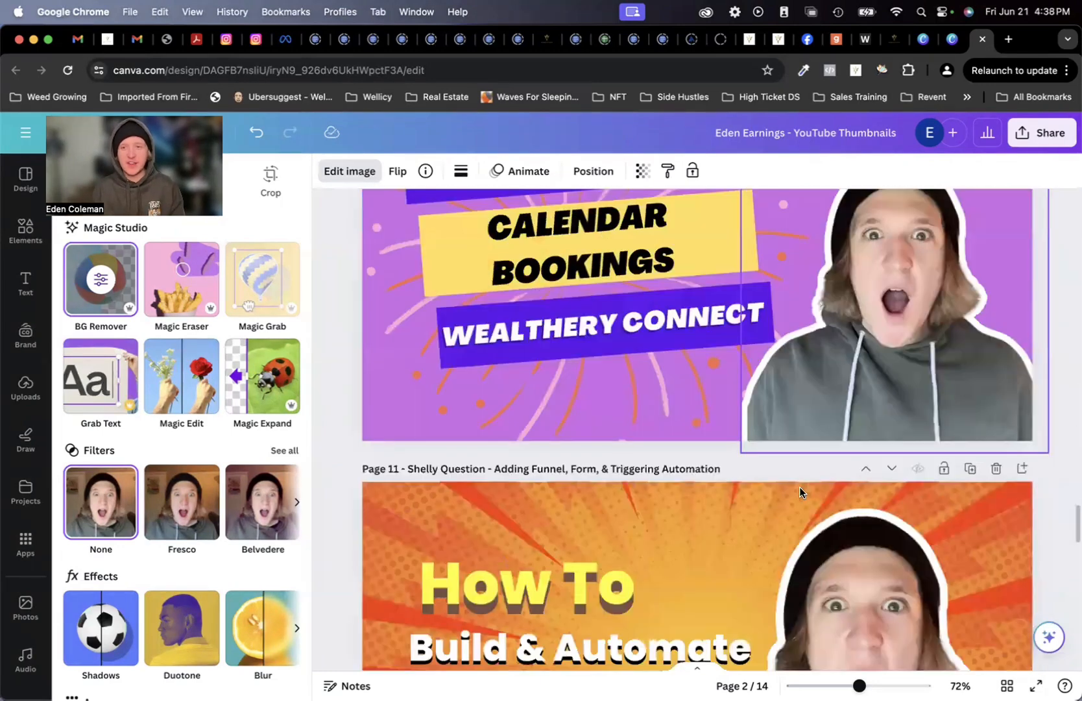
{"action": "scroll", "coordinate": [799, 487], "scroll_direction": "down", "scroll_amount": 20}
{"action": "scroll", "coordinate": [799, 487], "scroll_direction": "up", "scroll_amount": 6}
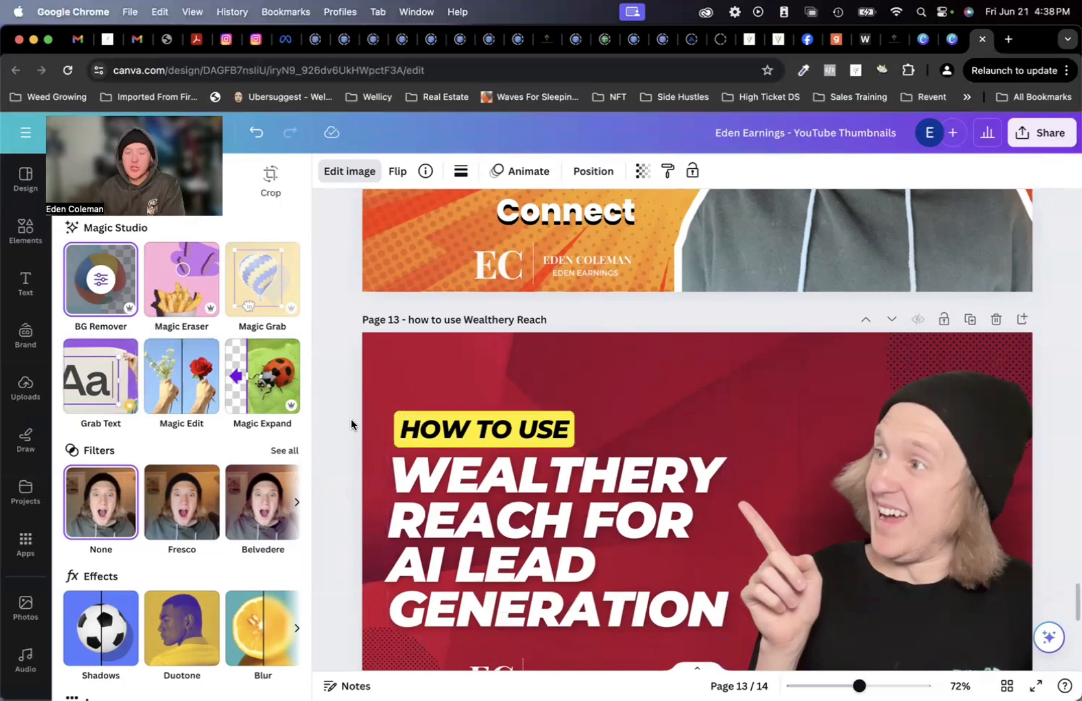
{"action": "key", "text": "Escape"}
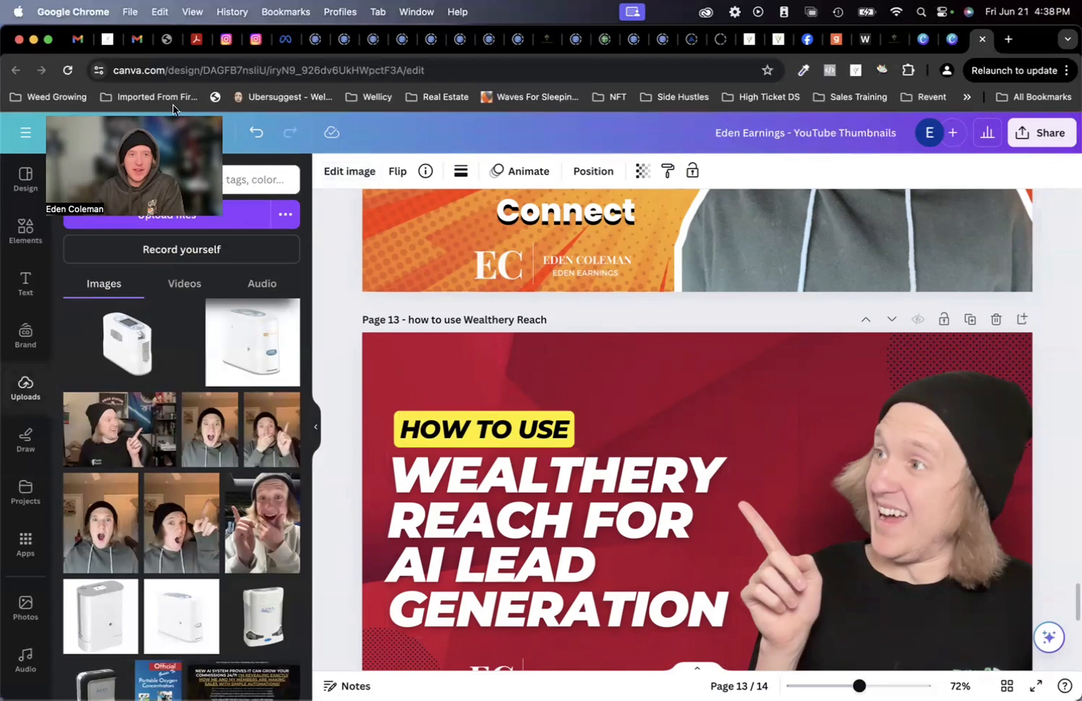
{"action": "left_click", "coordinate": [26, 179]}
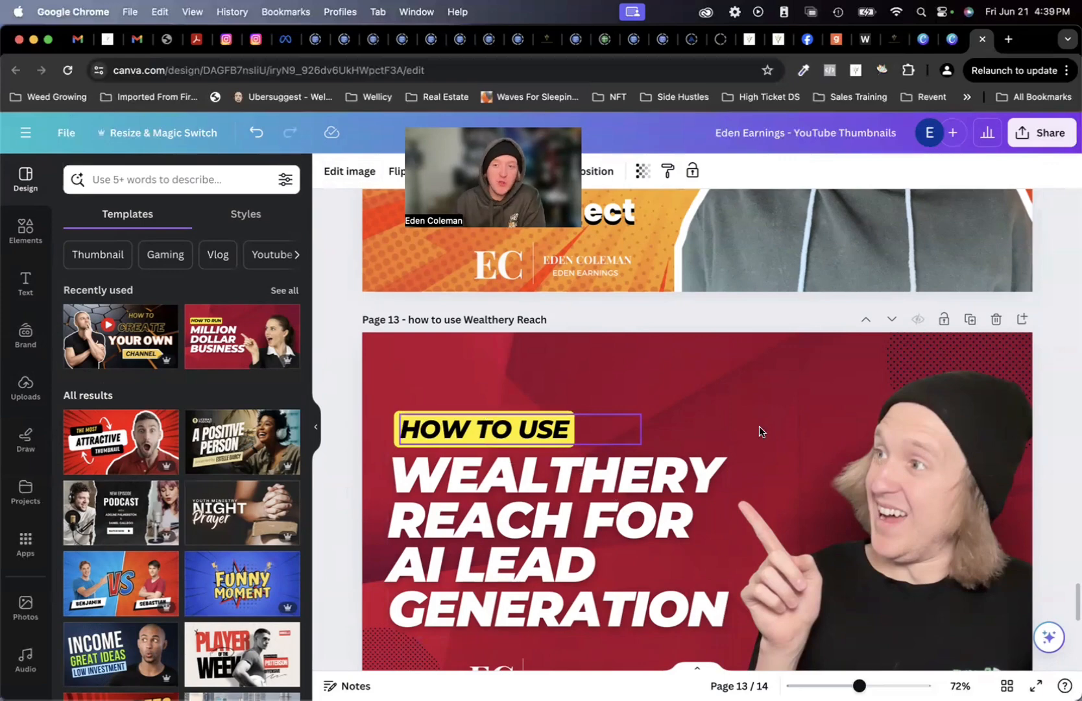
{"action": "scroll", "coordinate": [858, 550], "scroll_direction": "up", "scroll_amount": 10}
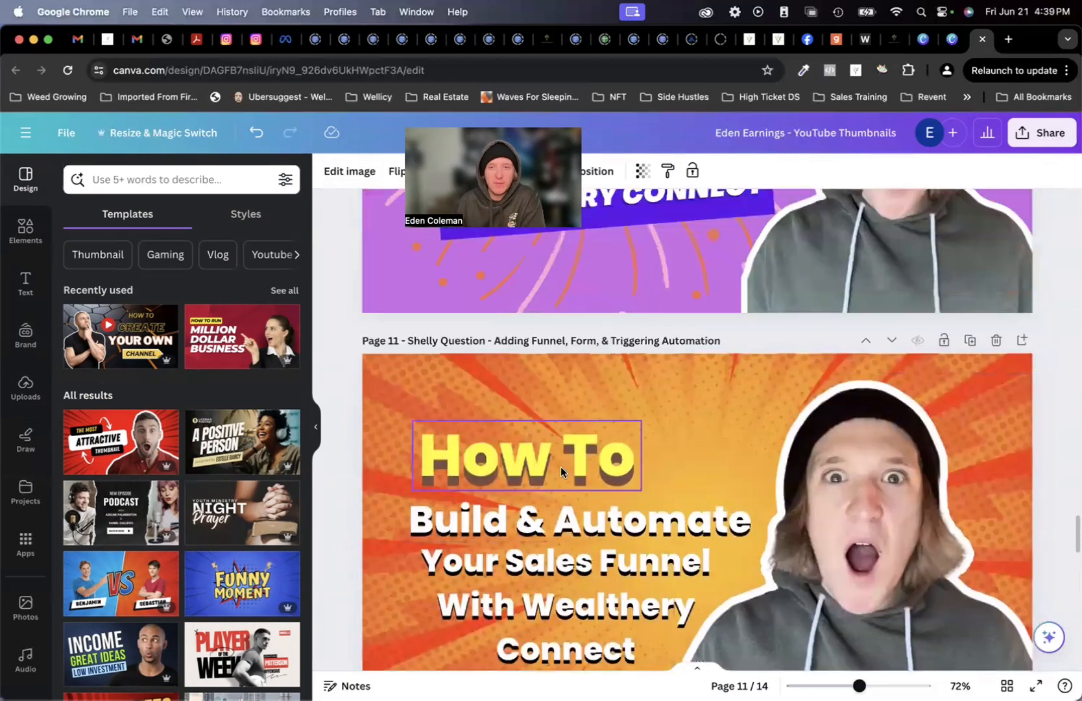
{"action": "scroll", "coordinate": [794, 481], "scroll_direction": "up", "scroll_amount": 5}
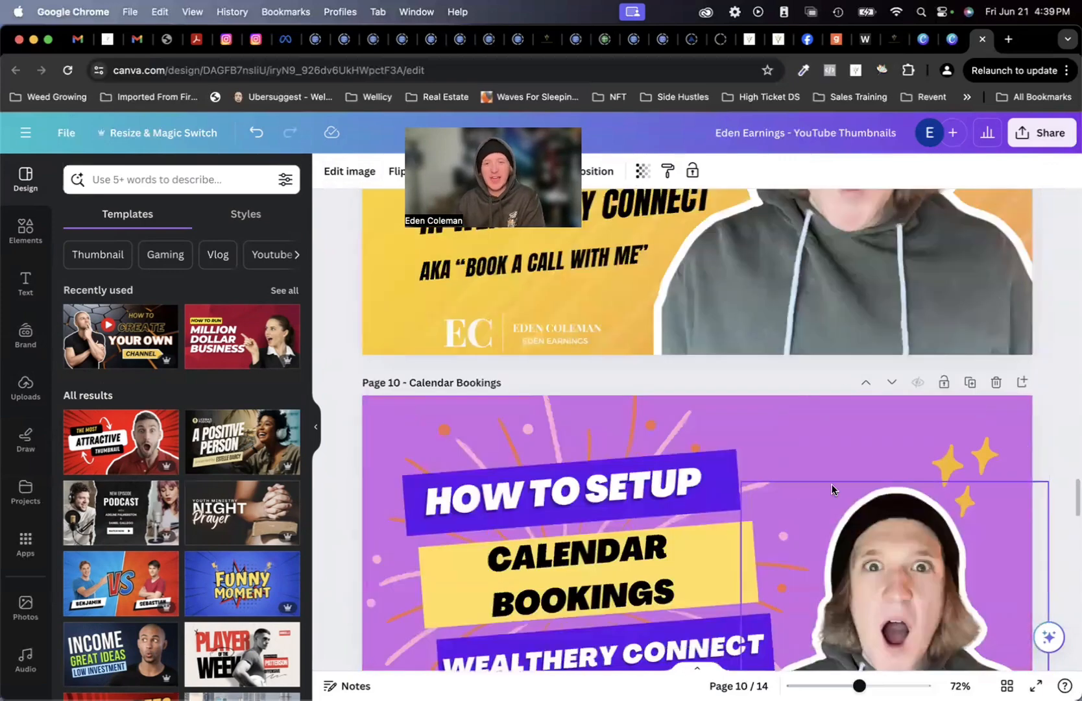
Select the "HOW TO SETUP" text on the Calendar Bookings page and browse the available fonts for it.
{"action": "scroll", "coordinate": [831, 483], "scroll_direction": "down", "scroll_amount": 4}
{"action": "scroll", "coordinate": [710, 496], "scroll_direction": "up", "scroll_amount": 2}
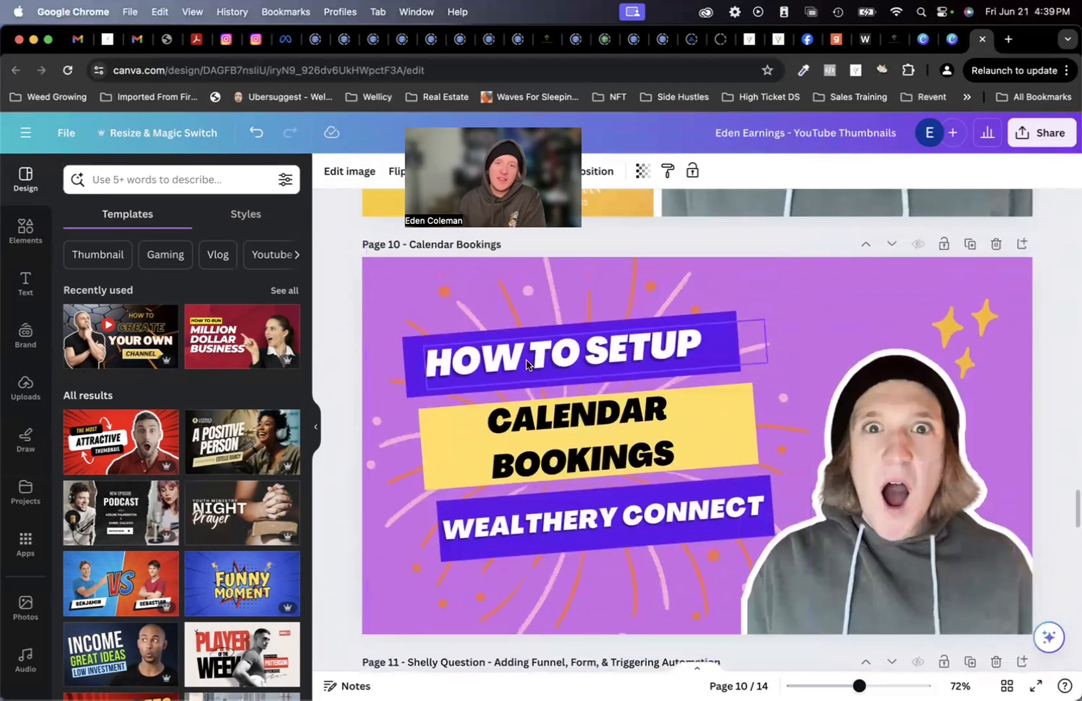
{"action": "left_click", "coordinate": [547, 358]}
{"action": "left_click", "coordinate": [548, 357]}
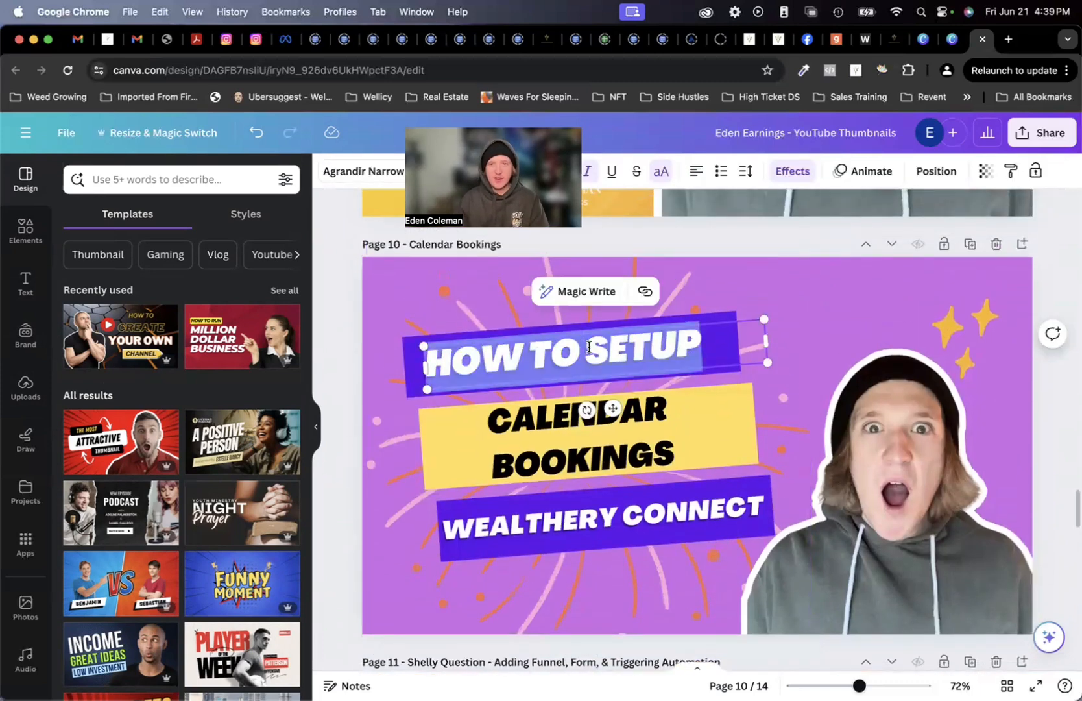
{"action": "left_click", "coordinate": [381, 174]}
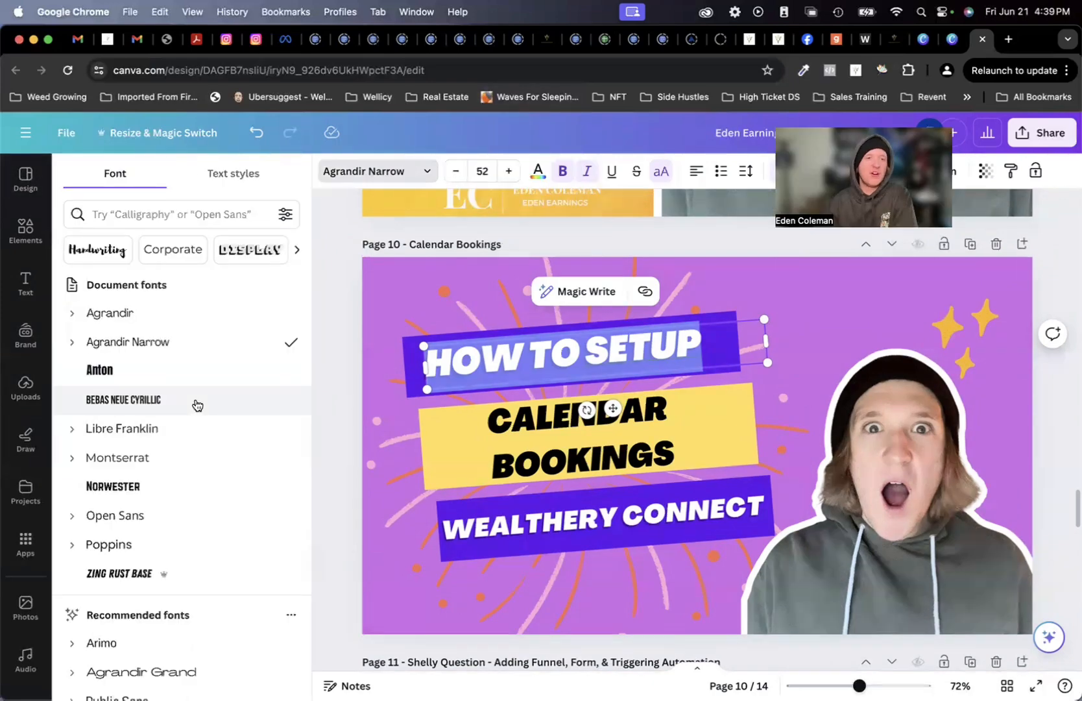
{"action": "scroll", "coordinate": [197, 405], "scroll_direction": "down", "scroll_amount": 20}
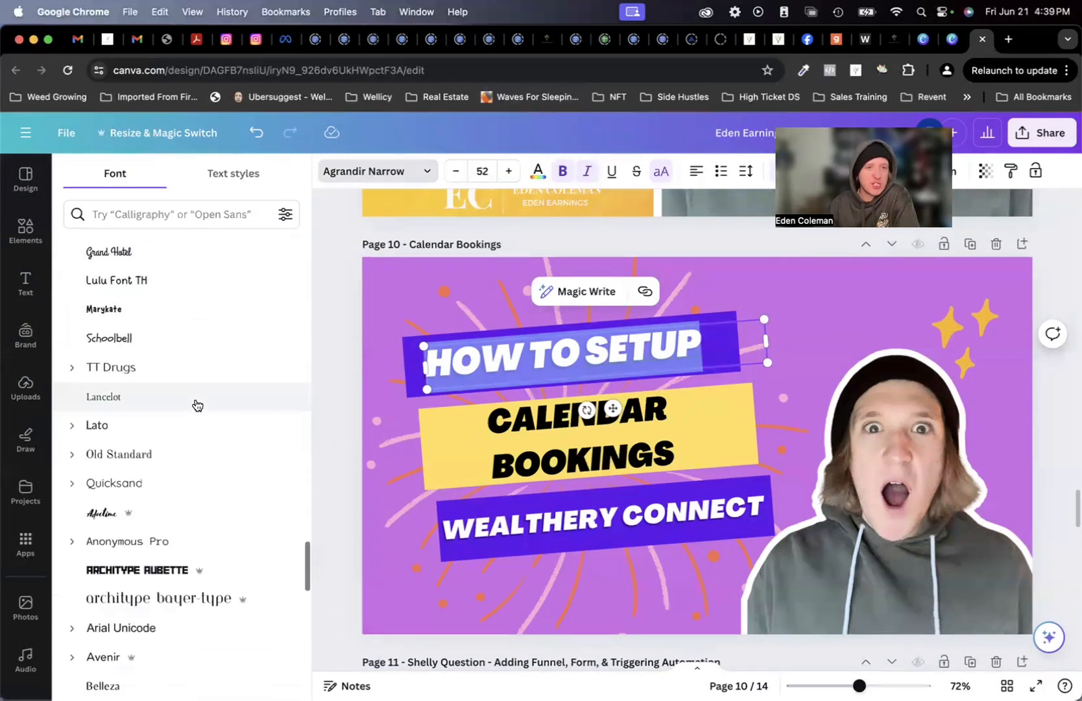
{"action": "scroll", "coordinate": [198, 405], "scroll_direction": "down", "scroll_amount": 15}
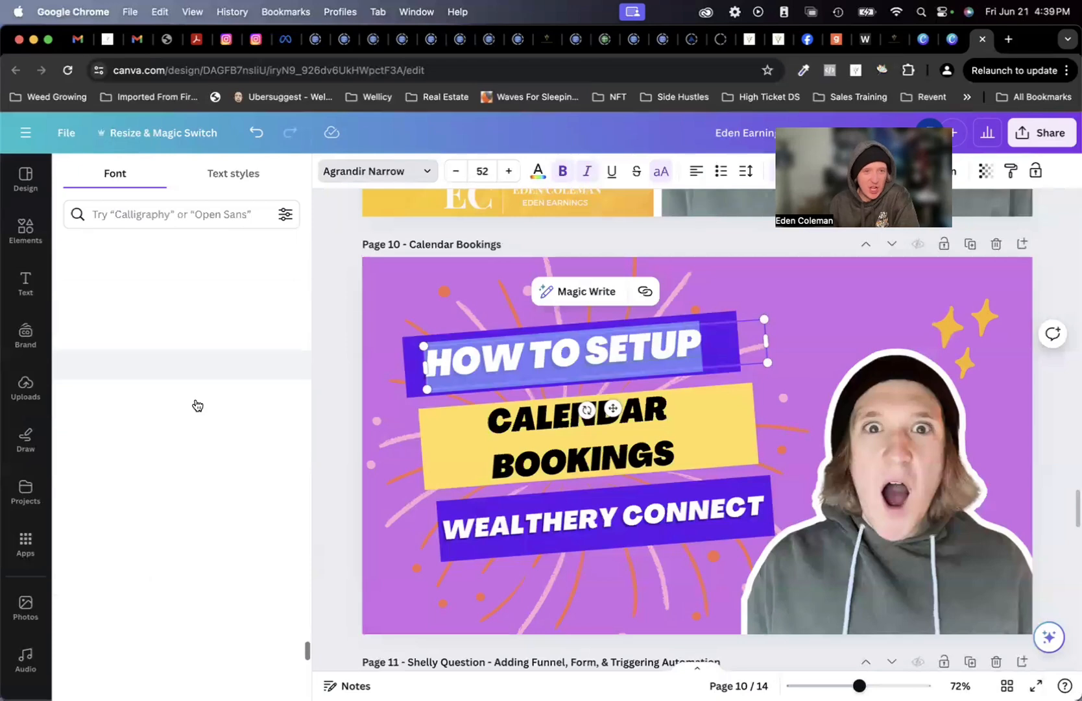
{"action": "scroll", "coordinate": [198, 405], "scroll_direction": "down", "scroll_amount": 5}
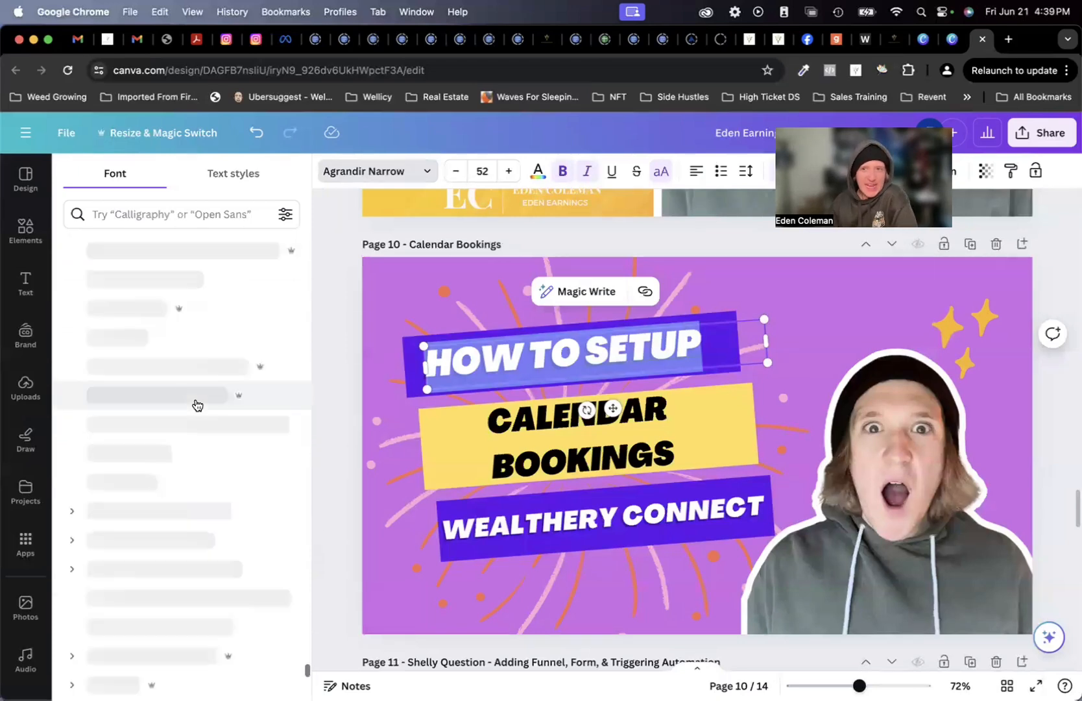
{"action": "scroll", "coordinate": [197, 405], "scroll_direction": "down", "scroll_amount": 15}
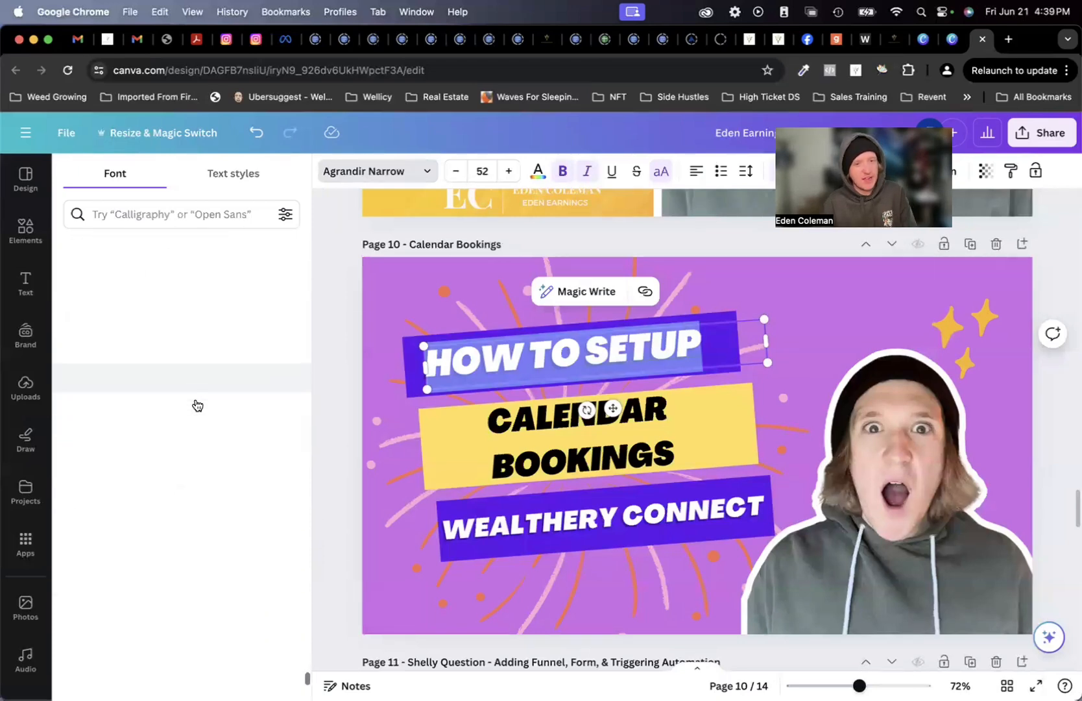
Check the document text styles and the font search suggestions, and return to the font list.
{"action": "left_click", "coordinate": [259, 171]}
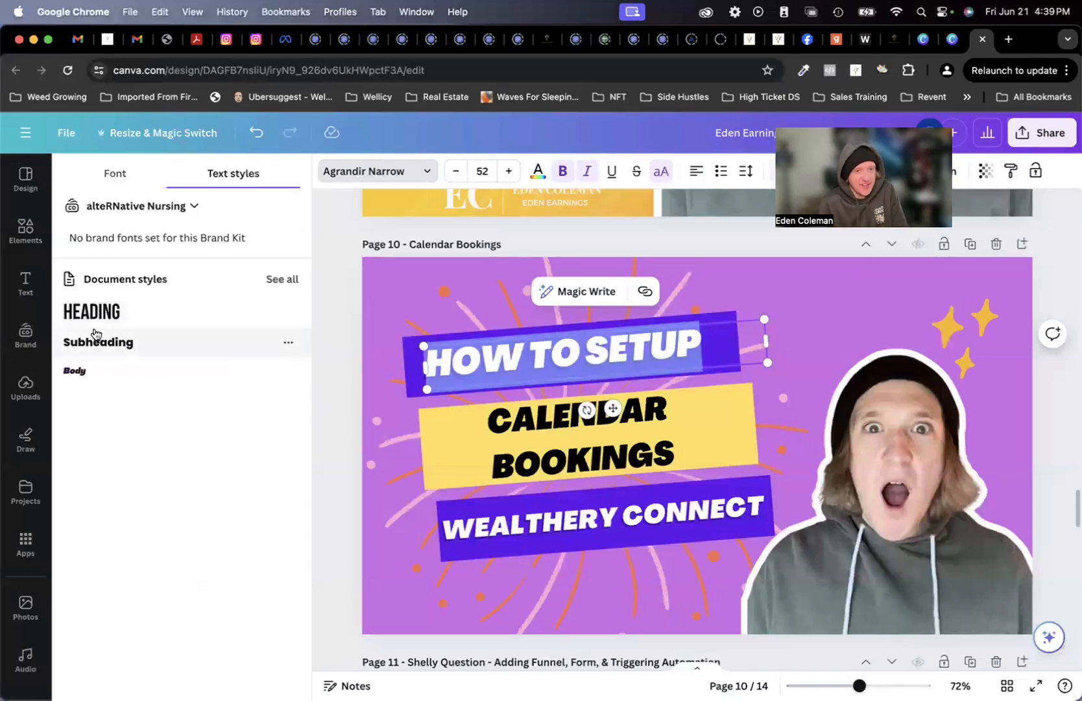
{"action": "left_click", "coordinate": [114, 172]}
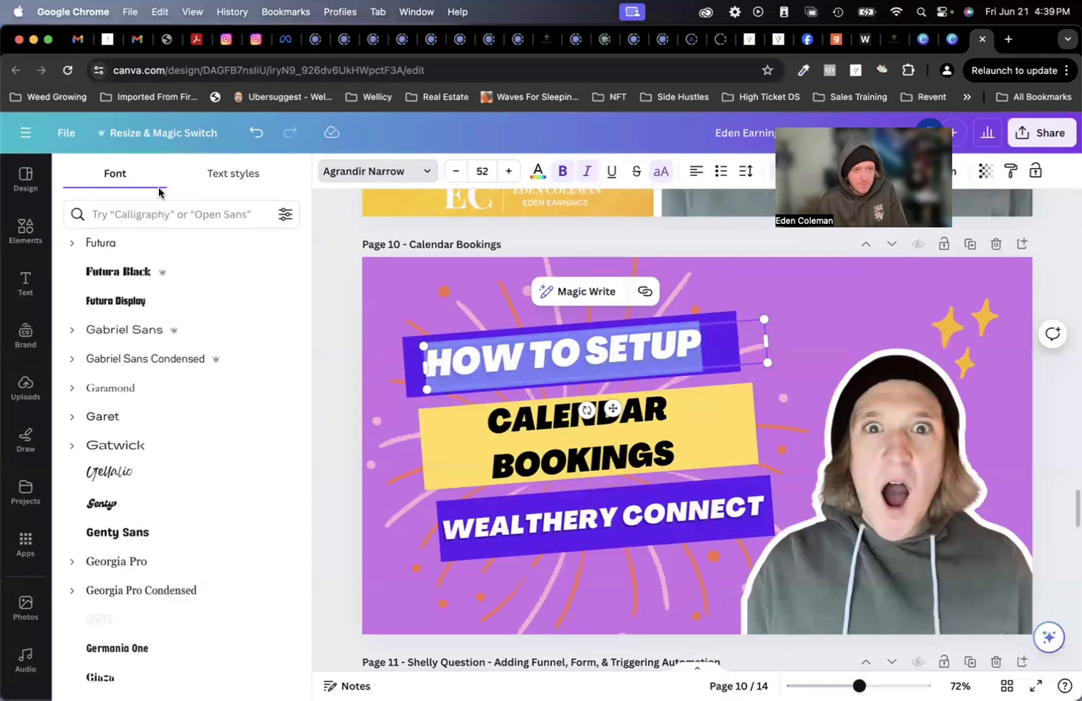
{"action": "left_click", "coordinate": [134, 213]}
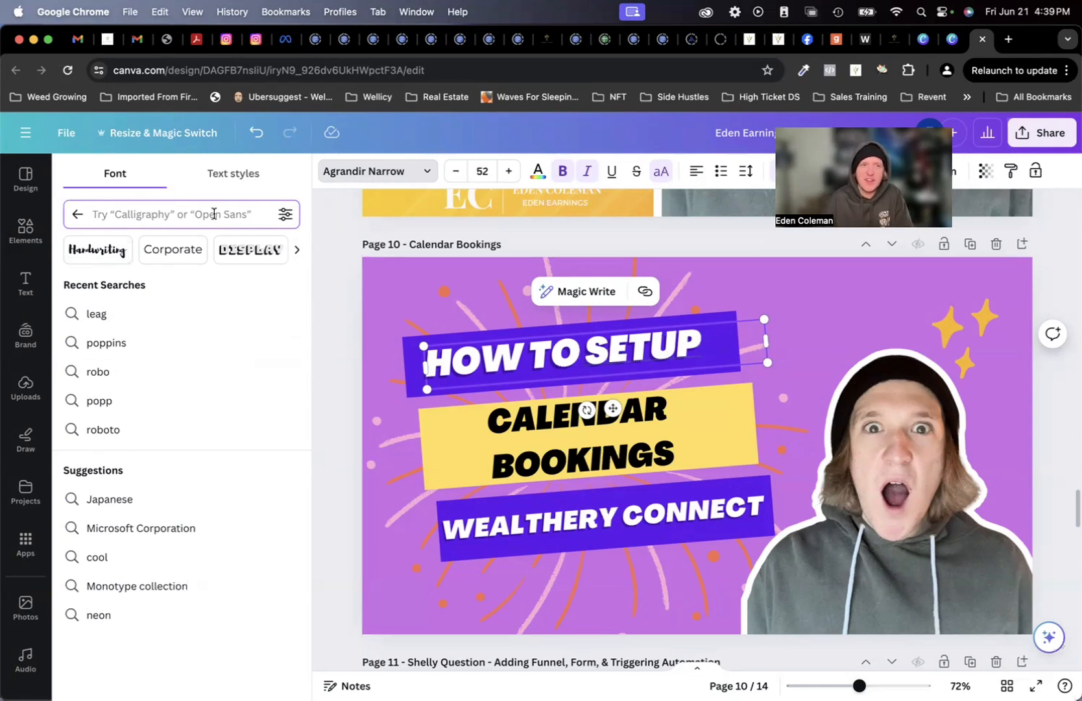
{"action": "left_click", "coordinate": [76, 213]}
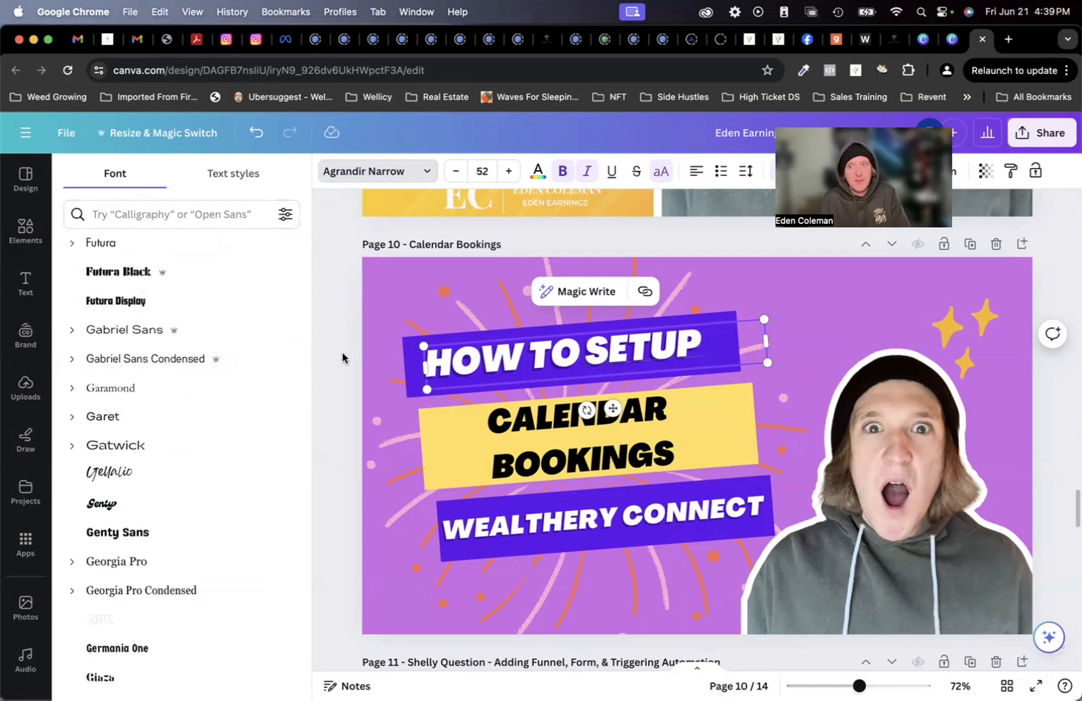
Set the sharpness of the portrait on the Call calendars page to 1 and keep its saturation at 0.
{"action": "scroll", "coordinate": [343, 370], "scroll_direction": "up", "scroll_amount": 5}
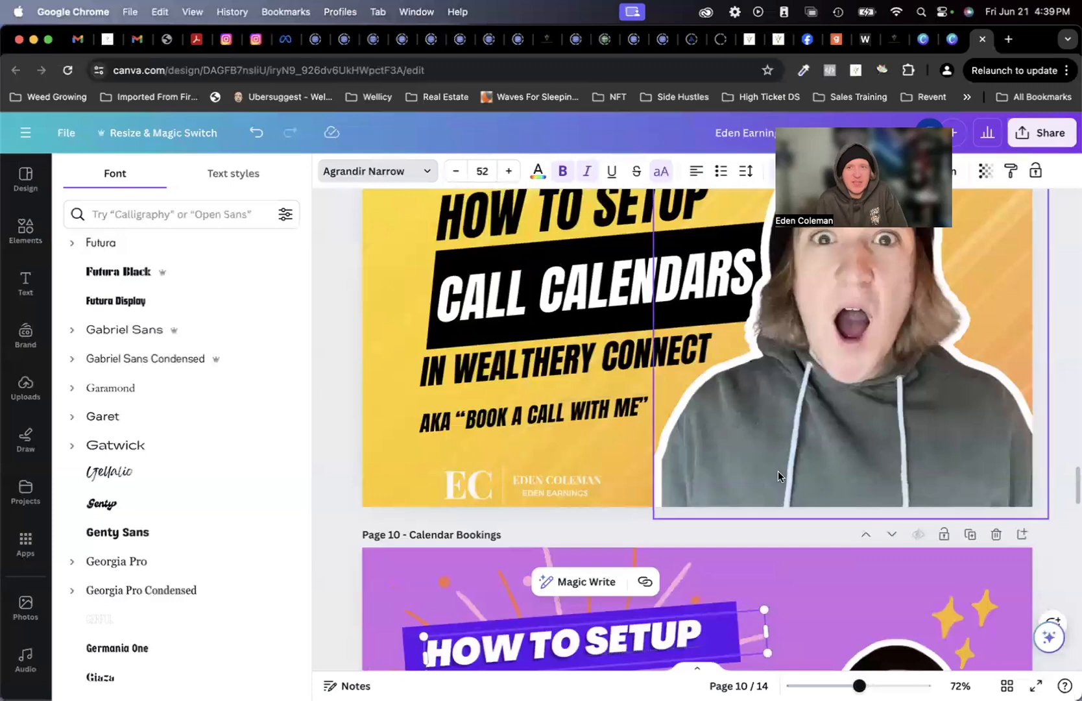
{"action": "scroll", "coordinate": [812, 435], "scroll_direction": "up", "scroll_amount": 3}
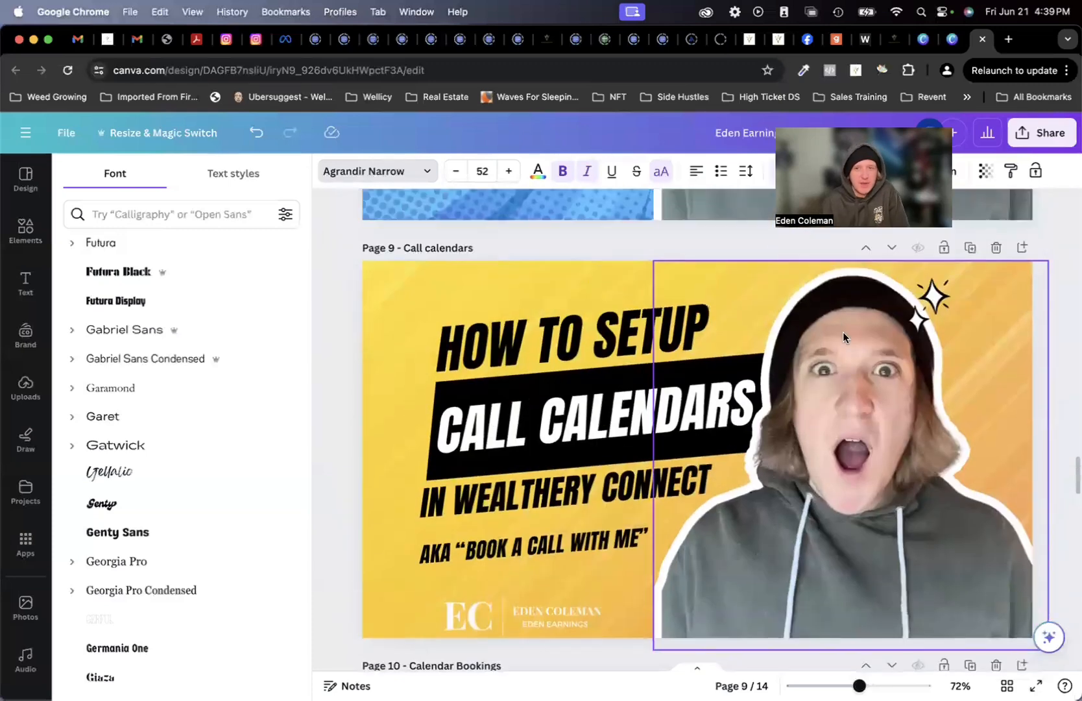
{"action": "left_click", "coordinate": [341, 427]}
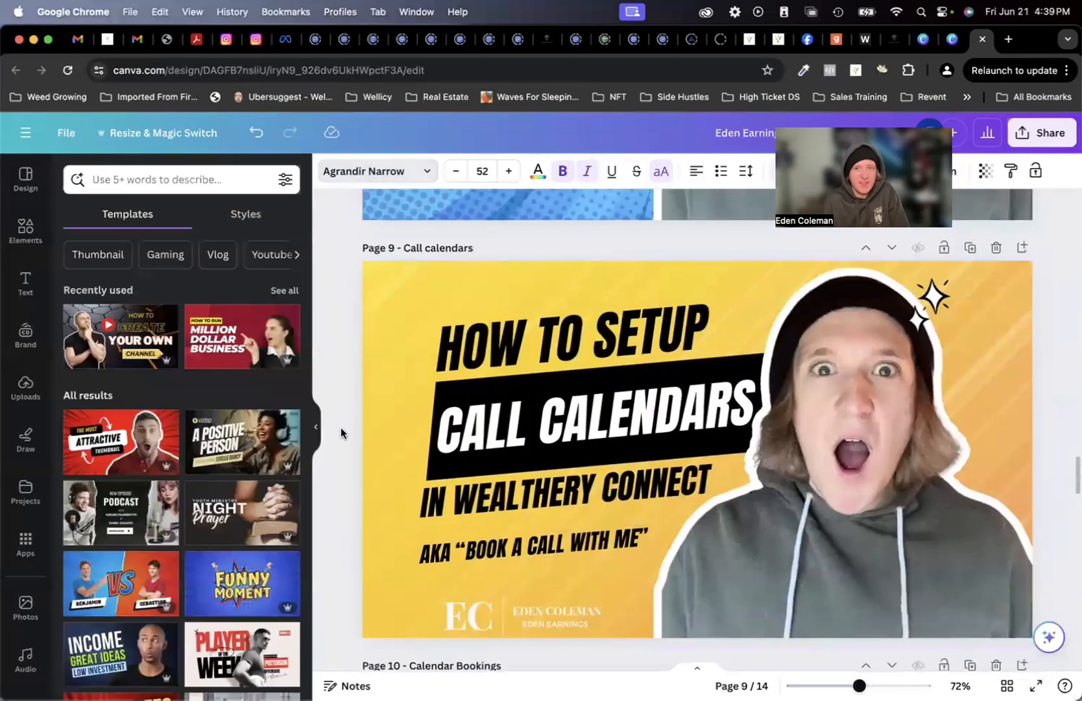
{"action": "left_click", "coordinate": [873, 566]}
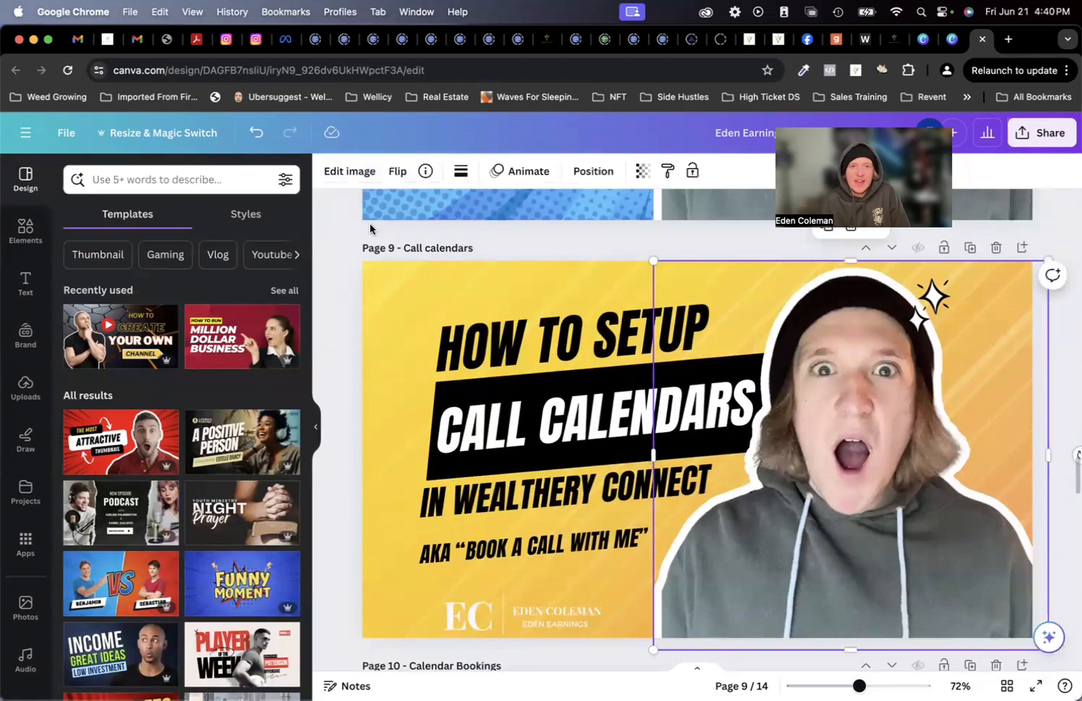
{"action": "left_click", "coordinate": [354, 172]}
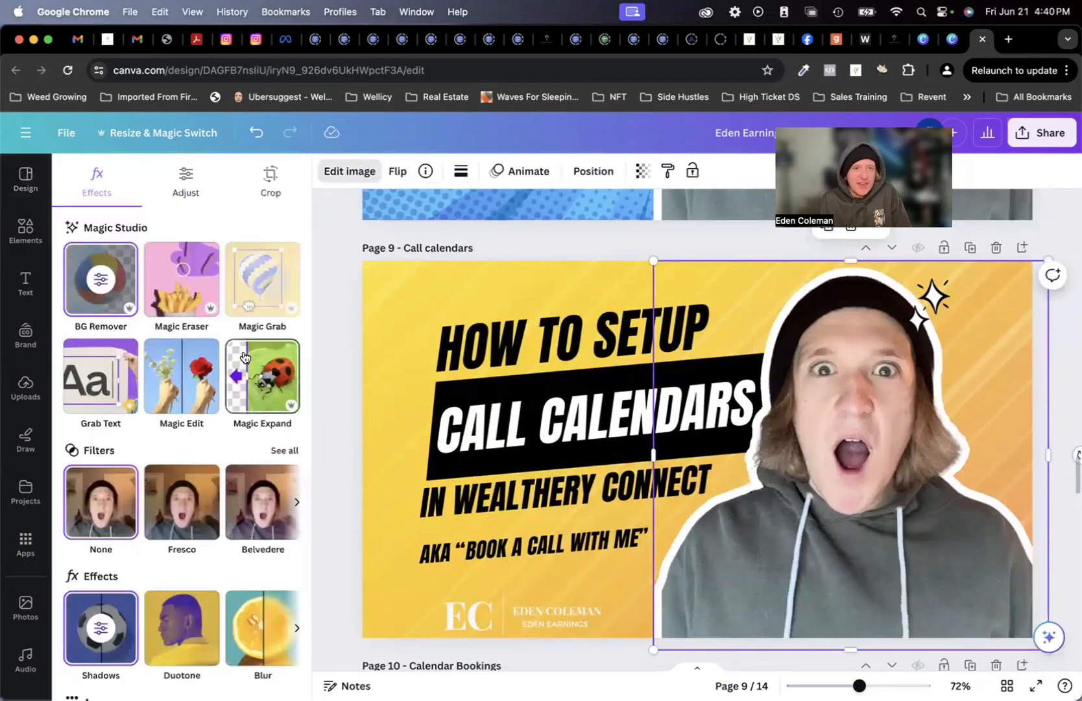
{"action": "left_click", "coordinate": [189, 176]}
{"action": "scroll", "coordinate": [232, 283], "scroll_direction": "down", "scroll_amount": 5}
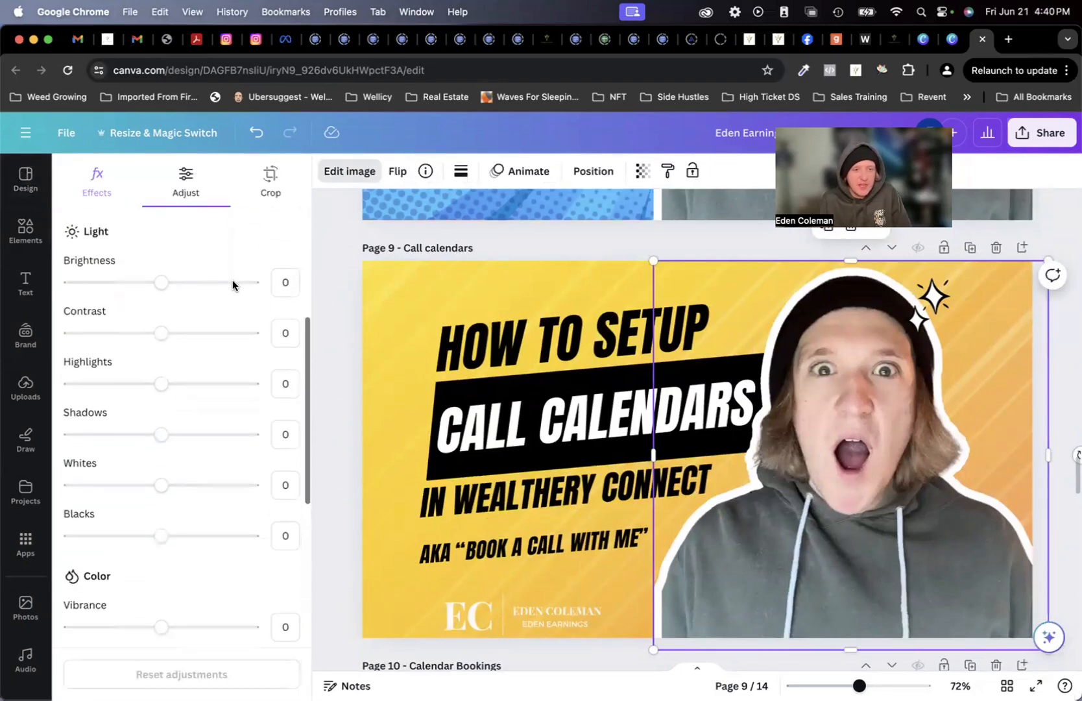
{"action": "scroll", "coordinate": [232, 283], "scroll_direction": "down", "scroll_amount": 5}
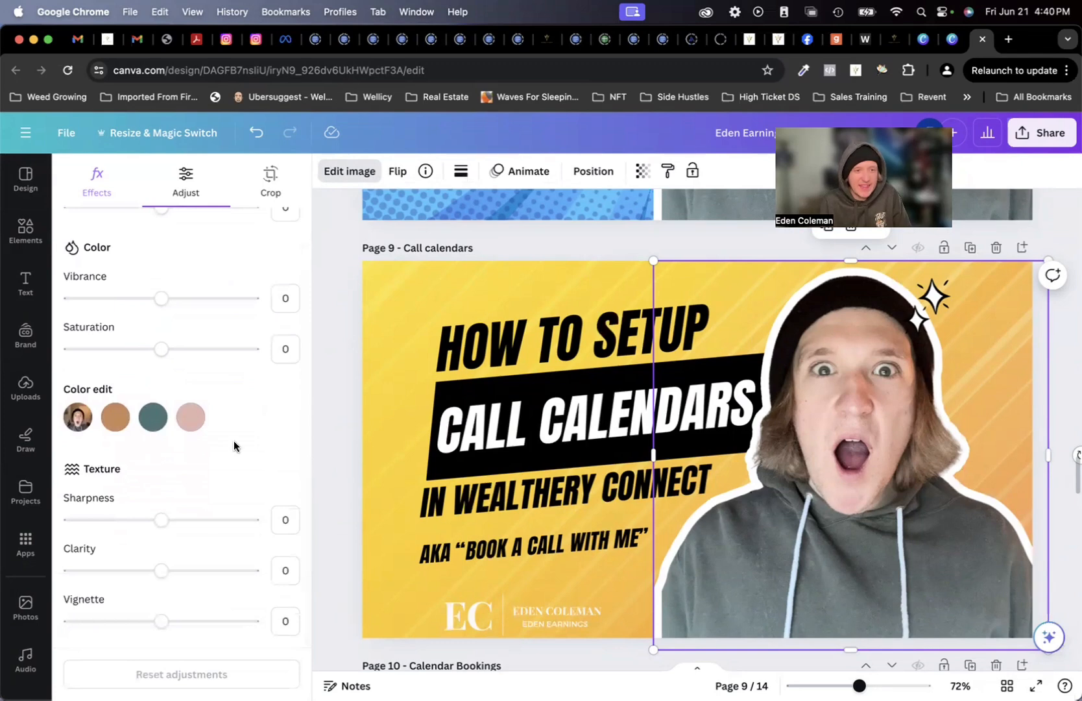
{"action": "mouse_move", "coordinate": [166, 520]}
{"action": "left_mouse_down"}
{"action": "mouse_move", "coordinate": [307, 519]}
{"action": "mouse_move", "coordinate": [162, 520]}
{"action": "left_mouse_up"}
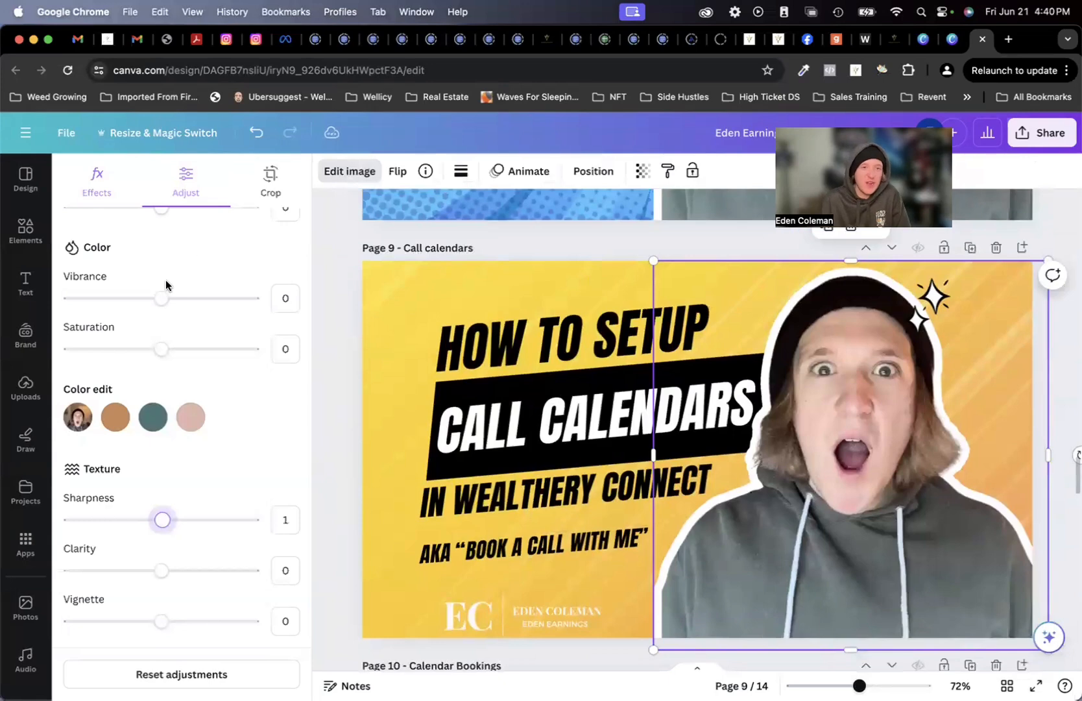
{"action": "mouse_move", "coordinate": [160, 350]}
{"action": "left_mouse_down"}
{"action": "mouse_move", "coordinate": [283, 358]}
{"action": "mouse_move", "coordinate": [10, 344]}
{"action": "mouse_move", "coordinate": [181, 338]}
{"action": "mouse_move", "coordinate": [10, 351]}
{"action": "mouse_move", "coordinate": [162, 351]}
{"action": "left_mouse_up"}
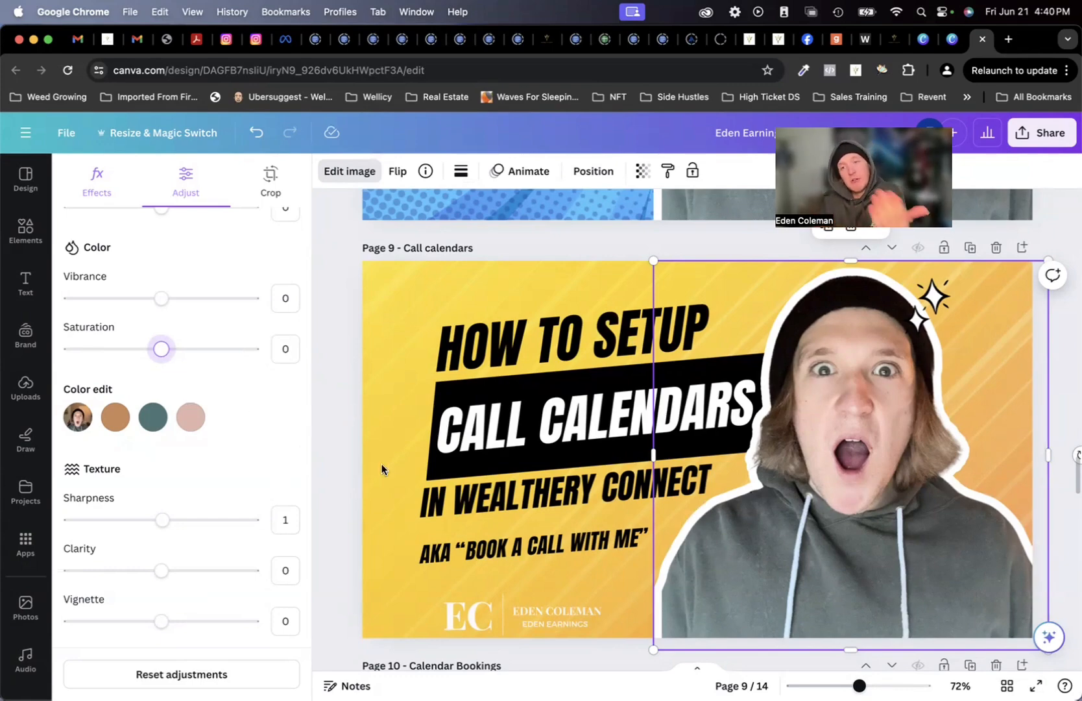
Browse all available filters for the portrait, including the Warm, Cool, Vivid and Soft groups, and return to the image effects.
{"action": "left_click", "coordinate": [340, 462]}
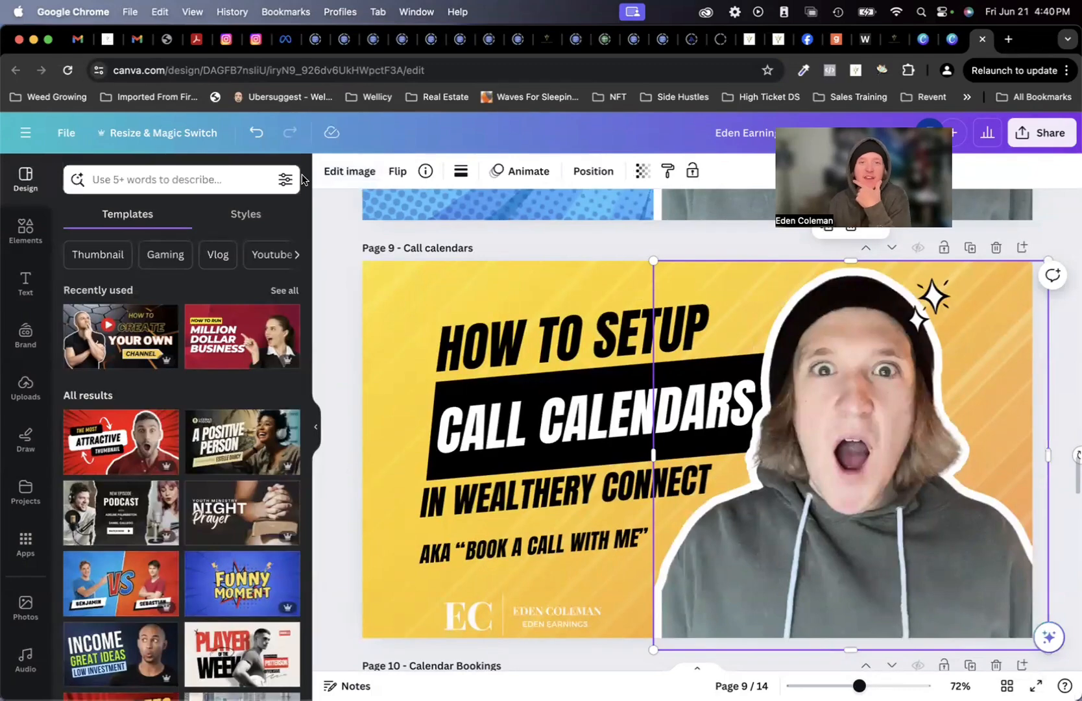
{"action": "left_click", "coordinate": [353, 174]}
{"action": "scroll", "coordinate": [238, 407], "scroll_direction": "down", "scroll_amount": 3}
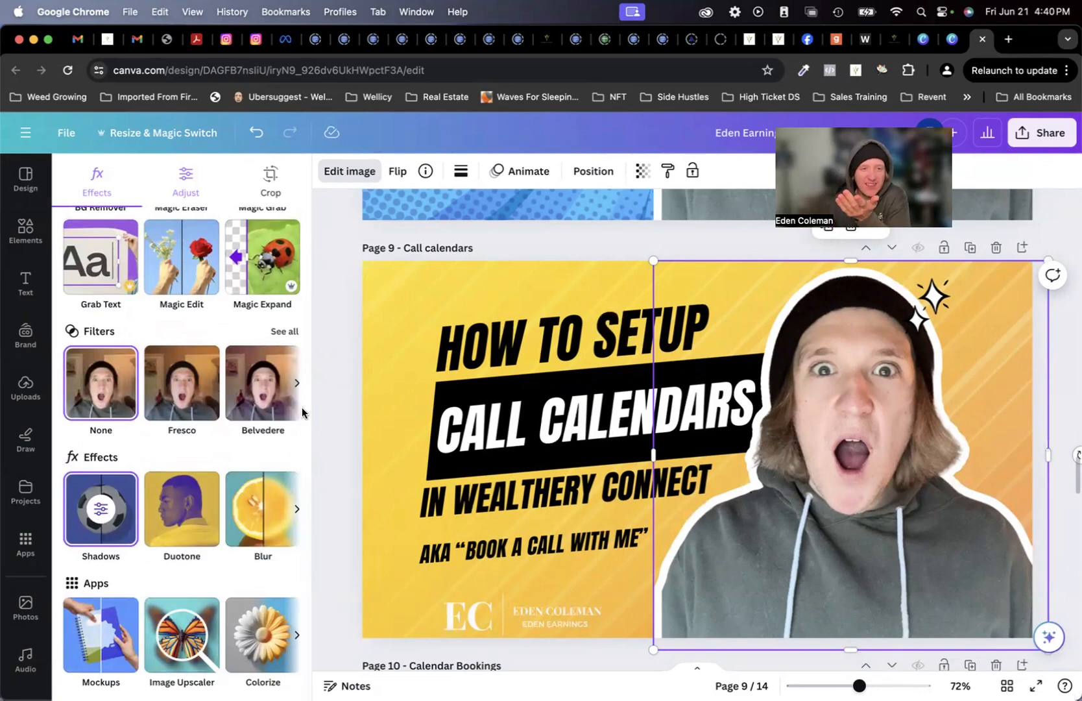
{"action": "left_click", "coordinate": [298, 383]}
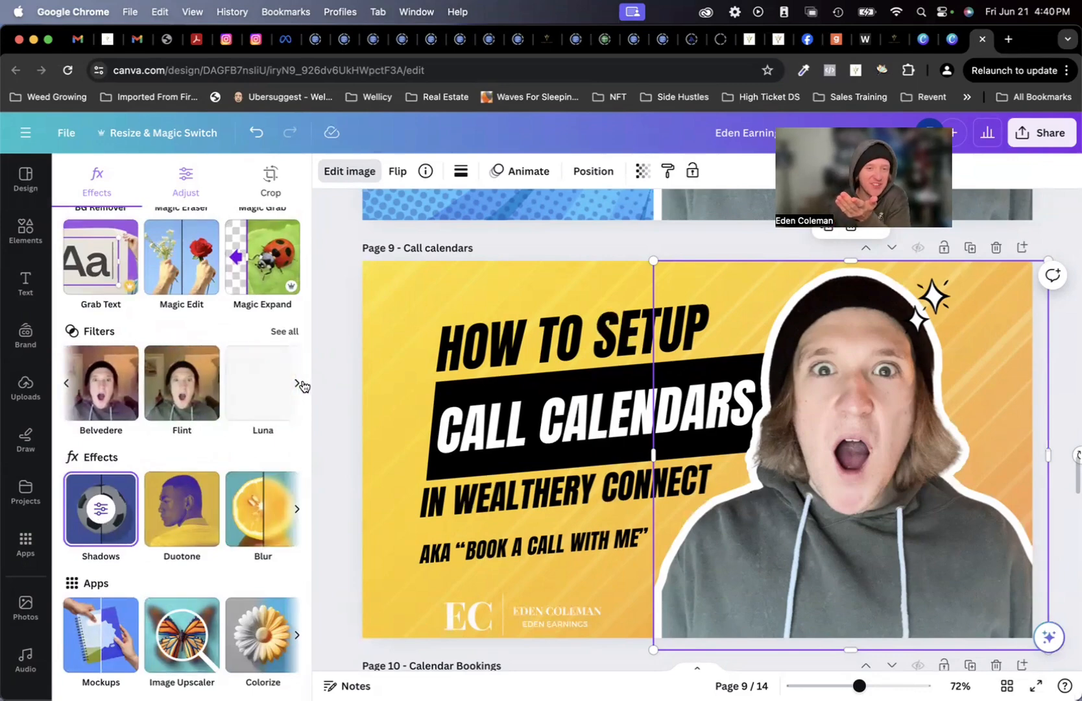
{"action": "left_click", "coordinate": [283, 332]}
{"action": "scroll", "coordinate": [201, 486], "scroll_direction": "down", "scroll_amount": 3}
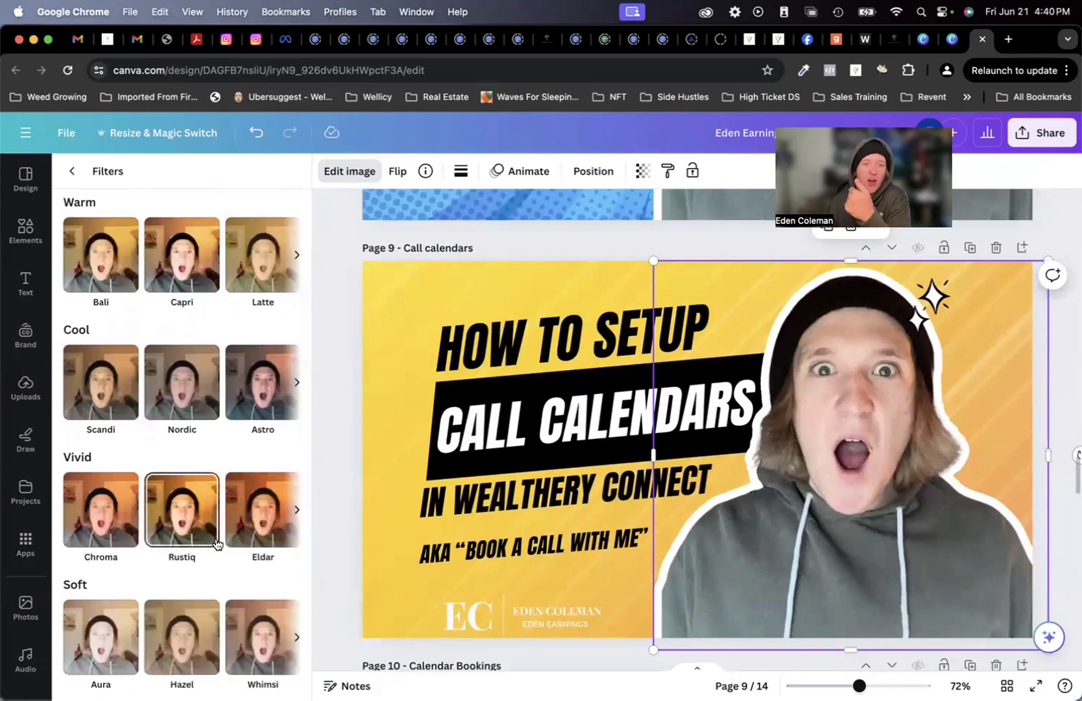
{"action": "scroll", "coordinate": [218, 464], "scroll_direction": "up", "scroll_amount": 3}
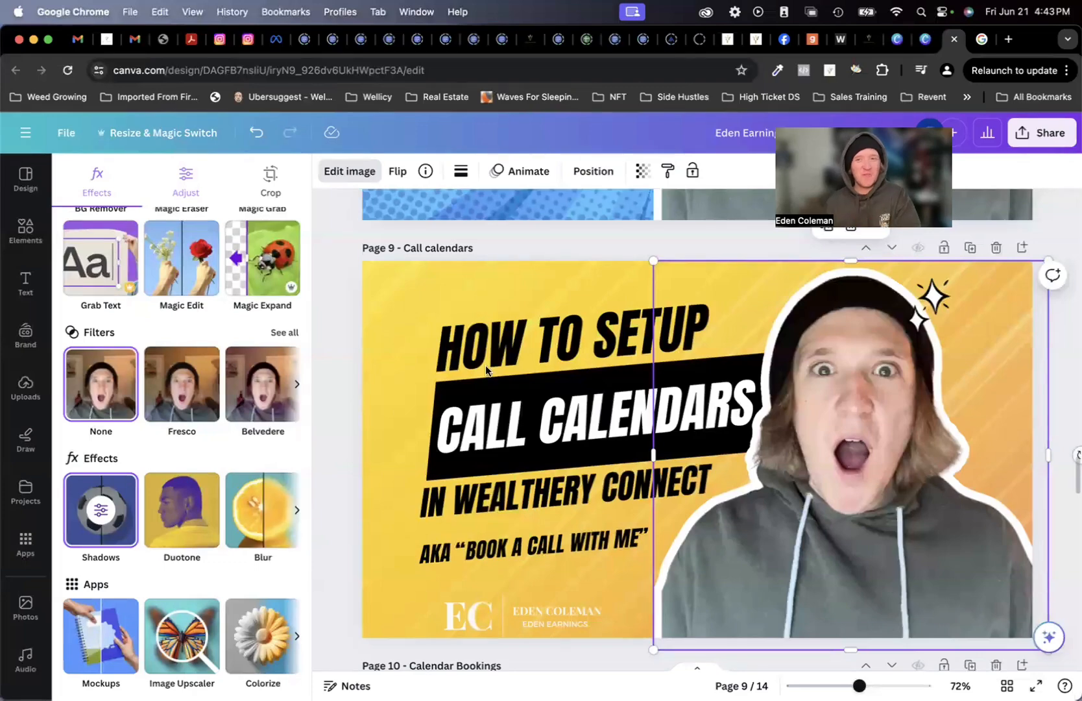
Move the small portrait cutout on page 2 down and left so it overlaps the left side of the larger portrait.
{"action": "scroll", "coordinate": [522, 444], "scroll_direction": "up", "scroll_amount": 20}
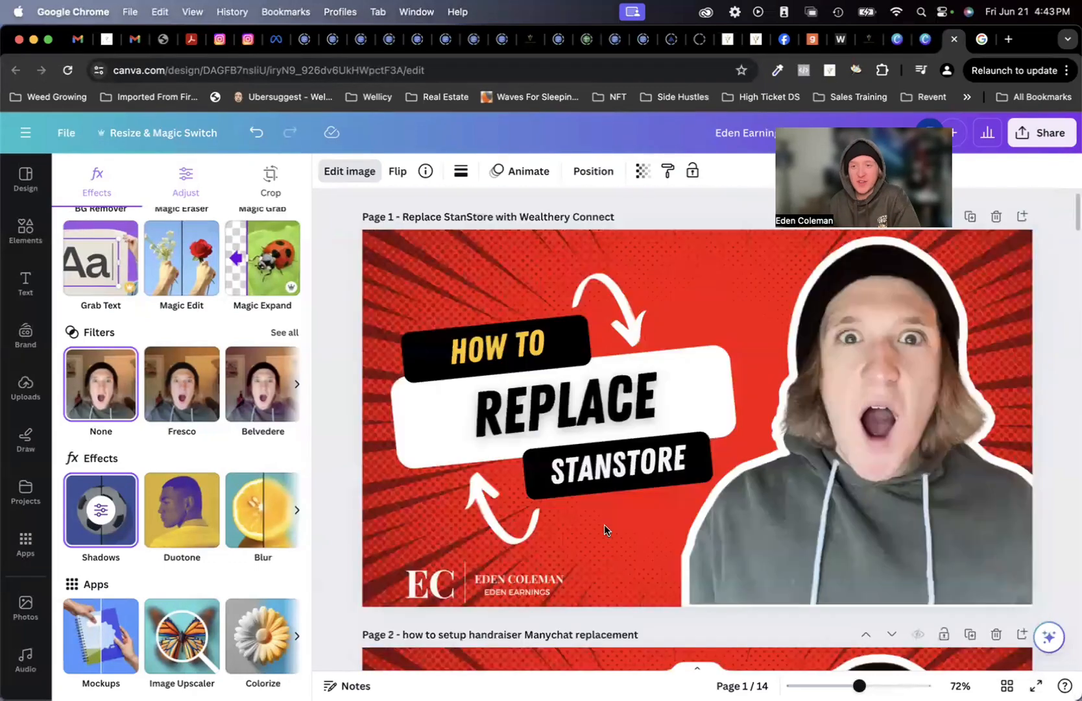
{"action": "scroll", "coordinate": [603, 524], "scroll_direction": "down", "scroll_amount": 10}
{"action": "scroll", "coordinate": [604, 525], "scroll_direction": "up", "scroll_amount": 5}
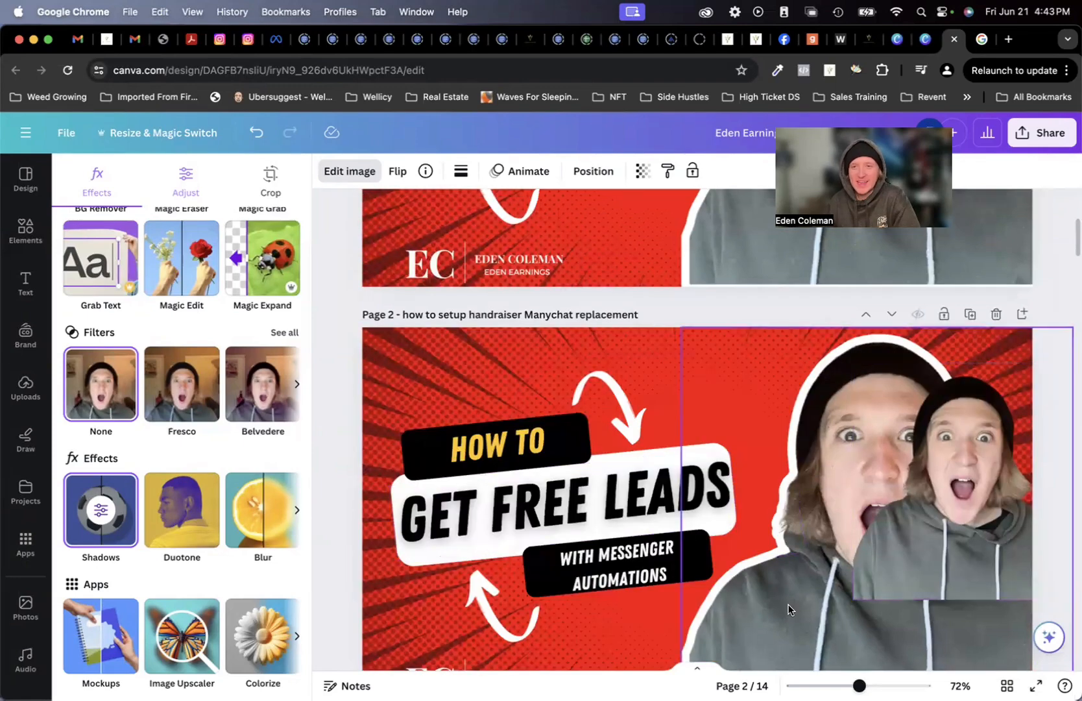
{"action": "left_click", "coordinate": [925, 571]}
{"action": "left_click_drag", "start_coordinate": [1018, 468], "coordinate": [858, 539]}
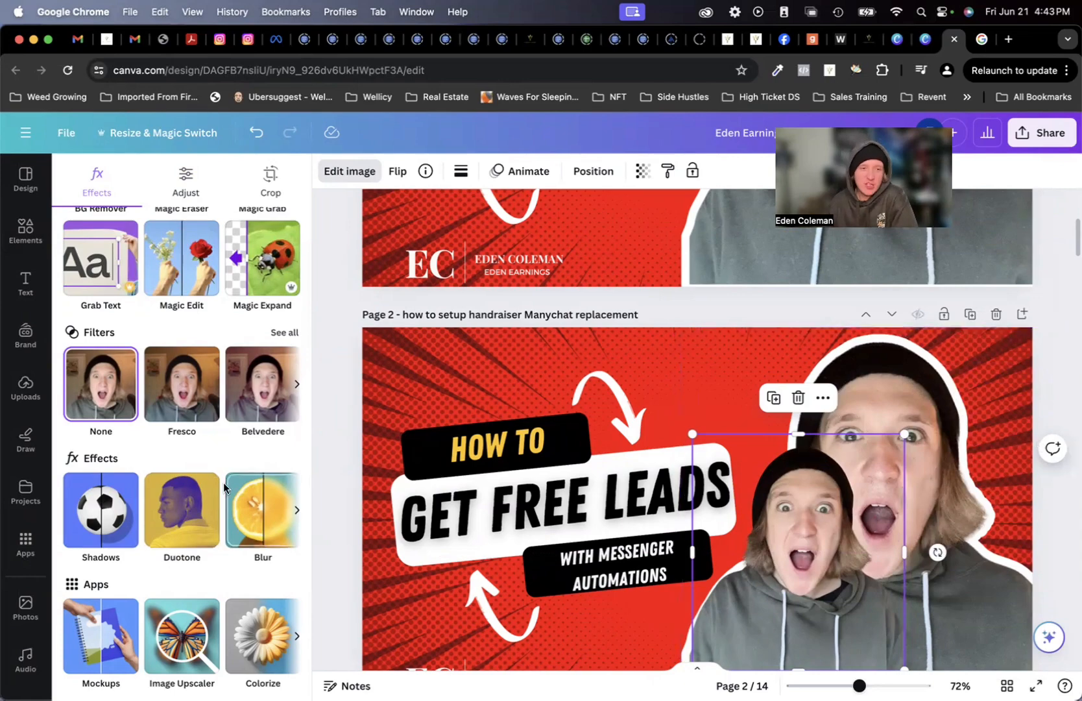
Add an Outline shadow effect to the small cutout and set its color to #FFFFFF.
{"action": "left_click", "coordinate": [102, 513]}
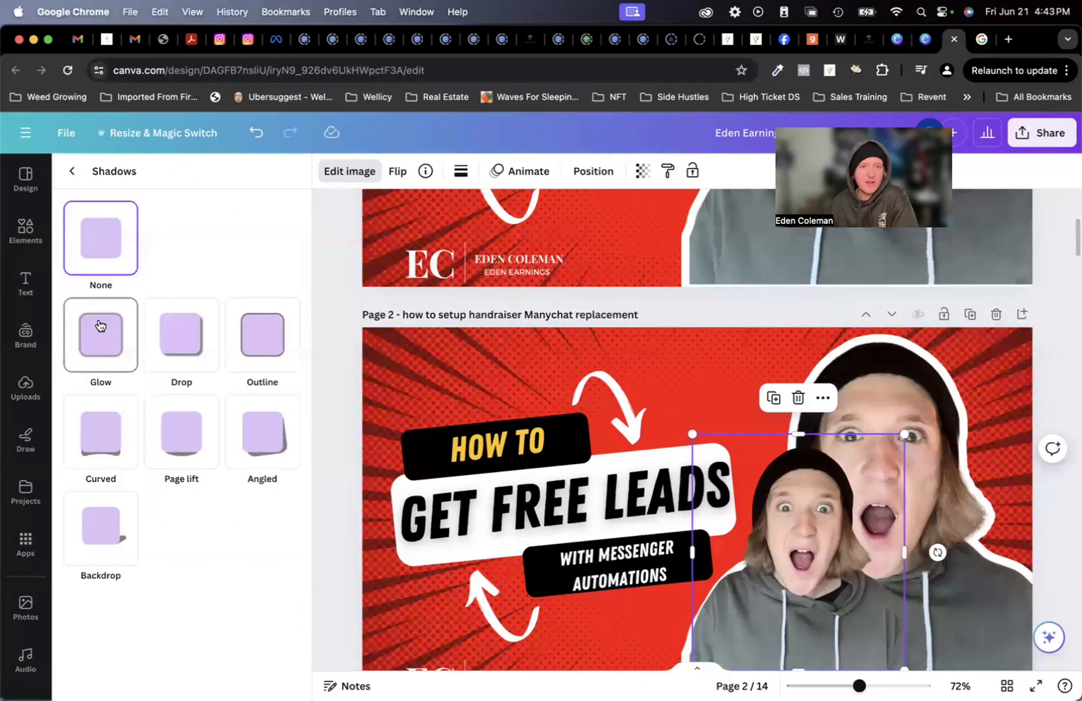
{"action": "left_click", "coordinate": [241, 326]}
{"action": "scroll", "coordinate": [235, 490], "scroll_direction": "down", "scroll_amount": 1}
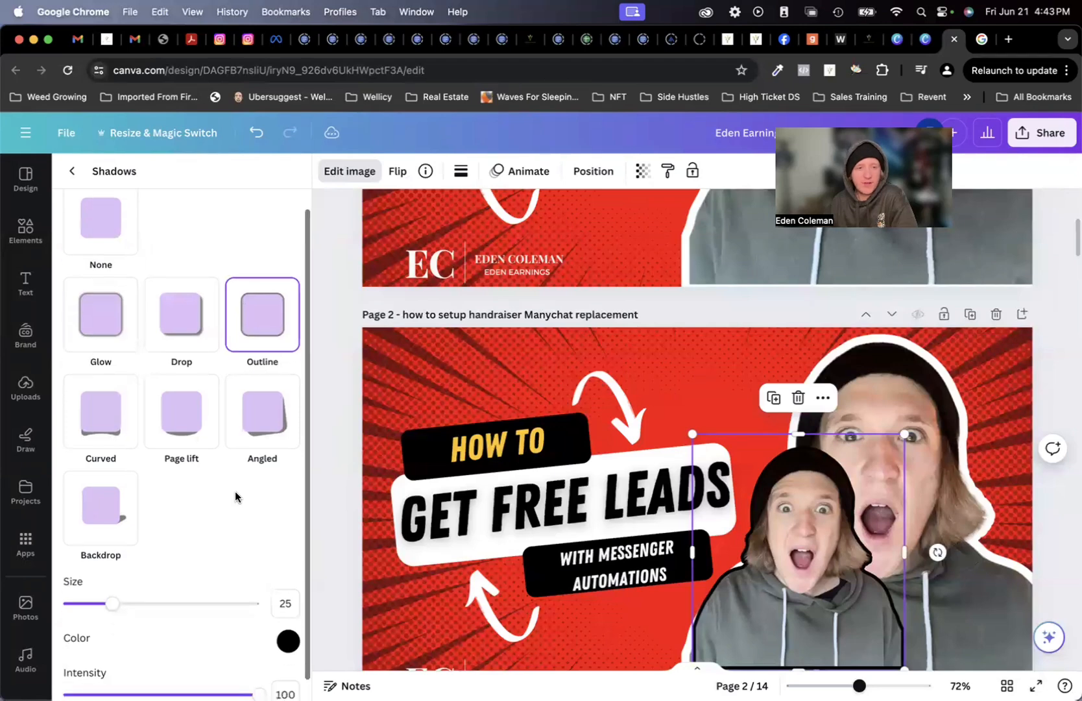
{"action": "left_click", "coordinate": [290, 621]}
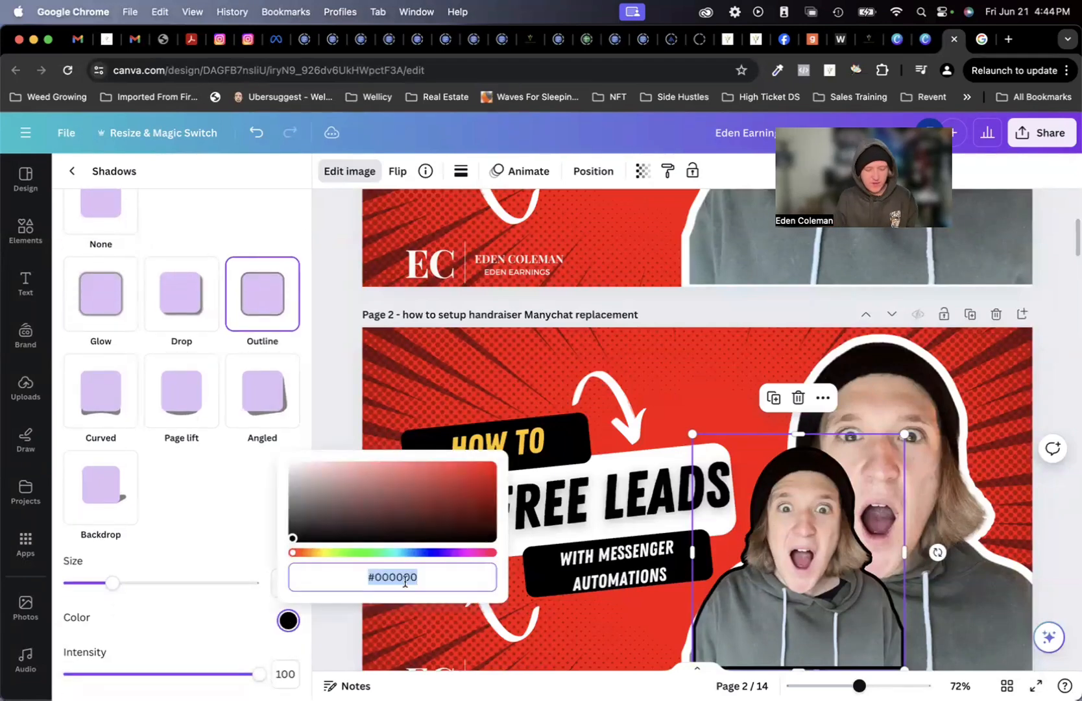
{"action": "type", "text": "#FFFFFF"}
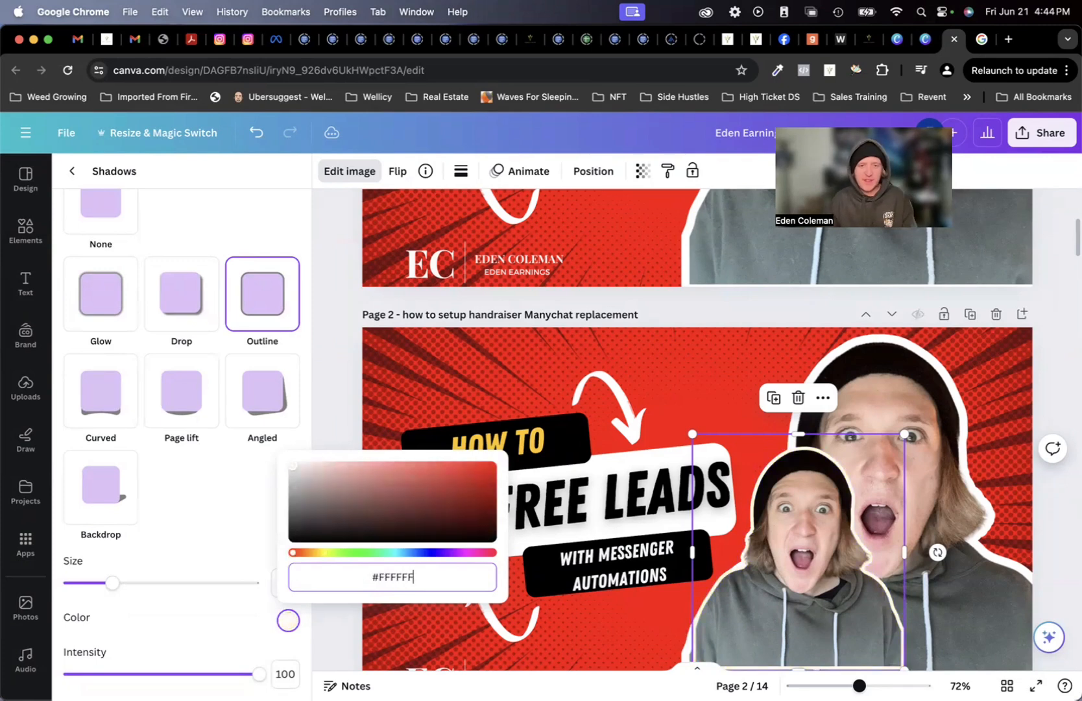
{"action": "left_click", "coordinate": [175, 618]}
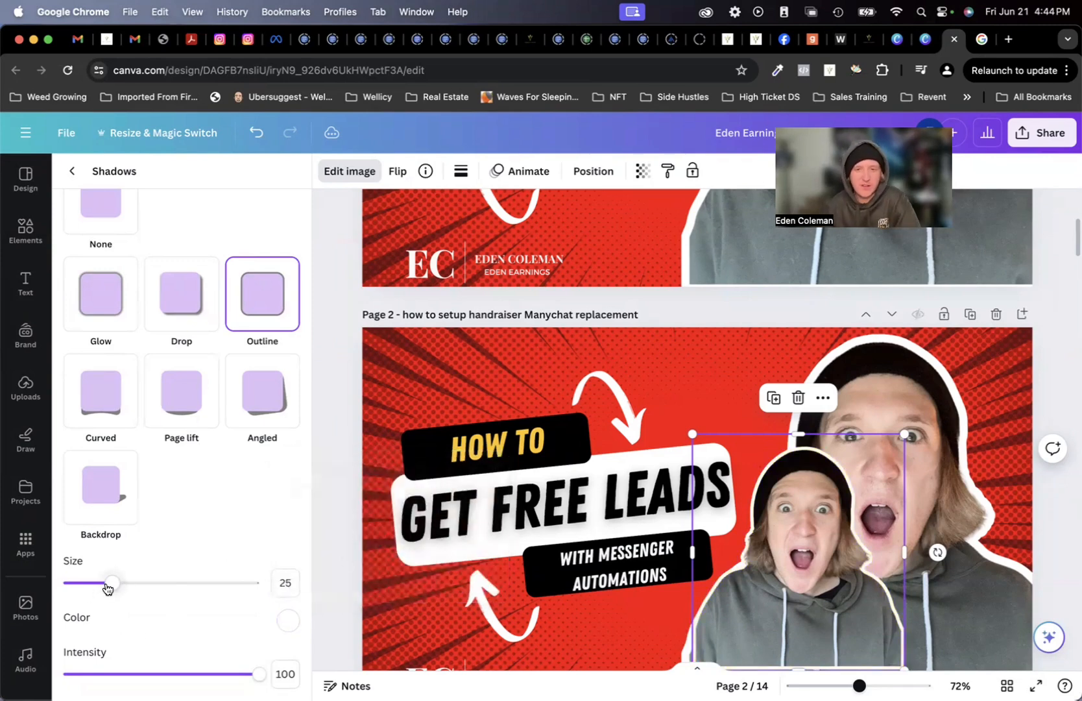
Thicken the cutout's white outline to size 50 at intensity 100.
{"action": "mouse_move", "coordinate": [109, 588]}
{"action": "left_mouse_down"}
{"action": "mouse_move", "coordinate": [218, 586]}
{"action": "mouse_move", "coordinate": [78, 584]}
{"action": "mouse_move", "coordinate": [263, 588]}
{"action": "mouse_move", "coordinate": [125, 583]}
{"action": "left_mouse_up"}
{"action": "mouse_move", "coordinate": [259, 673]}
{"action": "left_mouse_down"}
{"action": "mouse_move", "coordinate": [63, 674]}
{"action": "mouse_move", "coordinate": [263, 674]}
{"action": "left_mouse_up"}
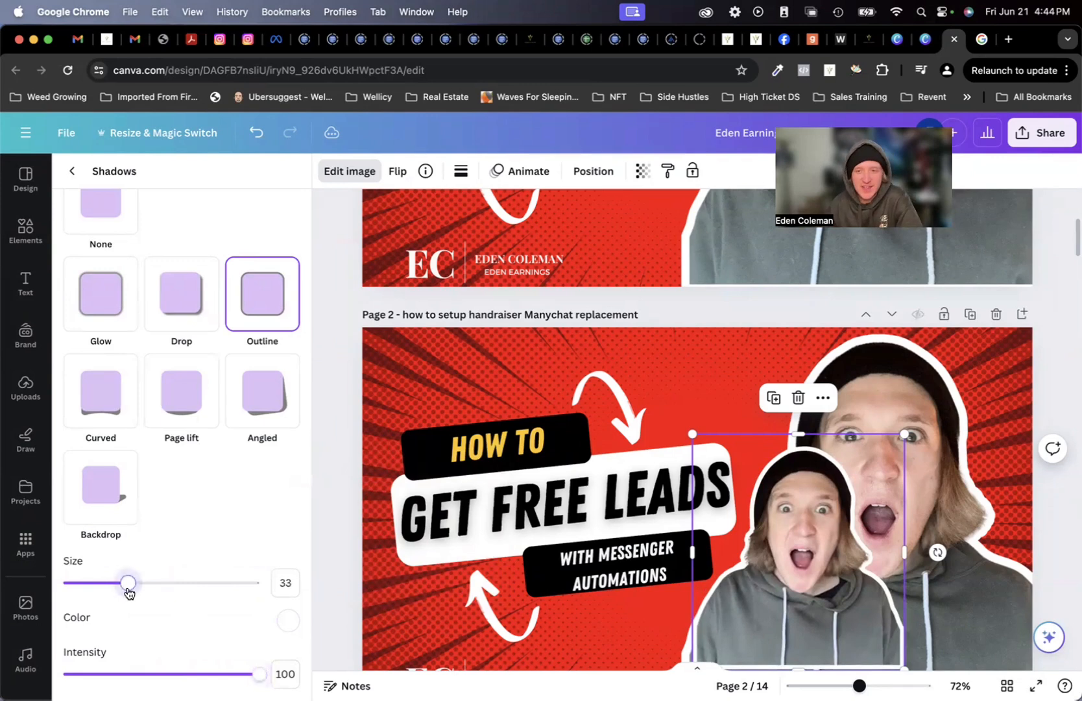
{"action": "left_click_drag", "start_coordinate": [128, 588], "coordinate": [162, 600]}
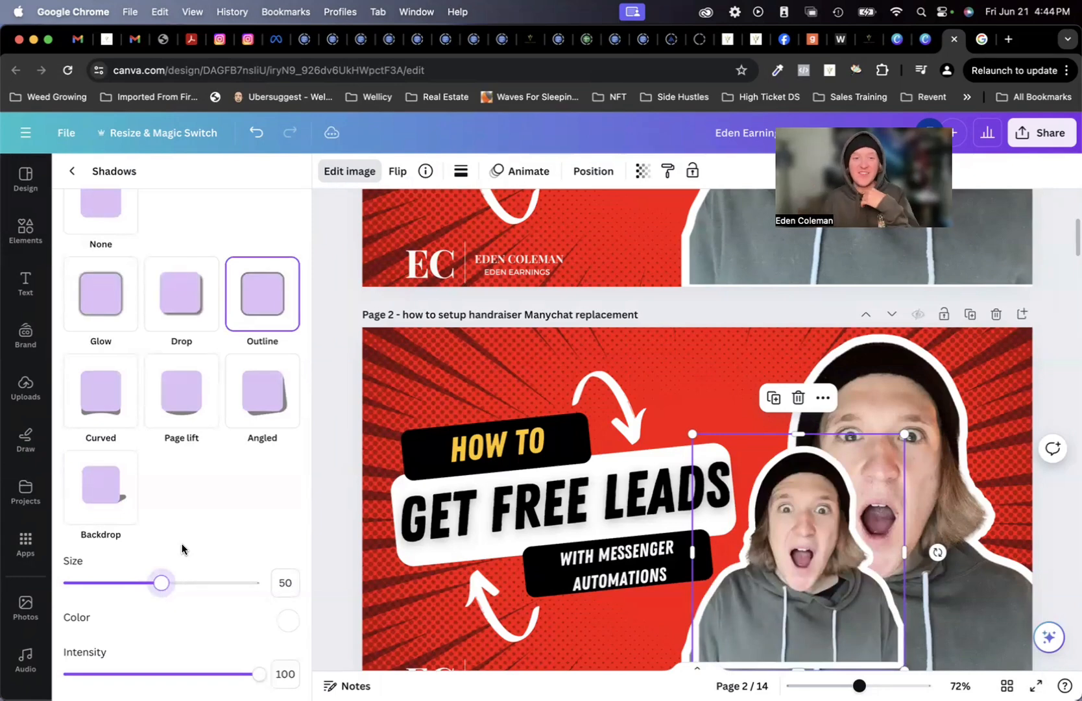
Try the Angled, Page lift and Backdrop shadows on the cutout, lowering the intensity of the first two.
{"action": "left_click", "coordinate": [255, 402]}
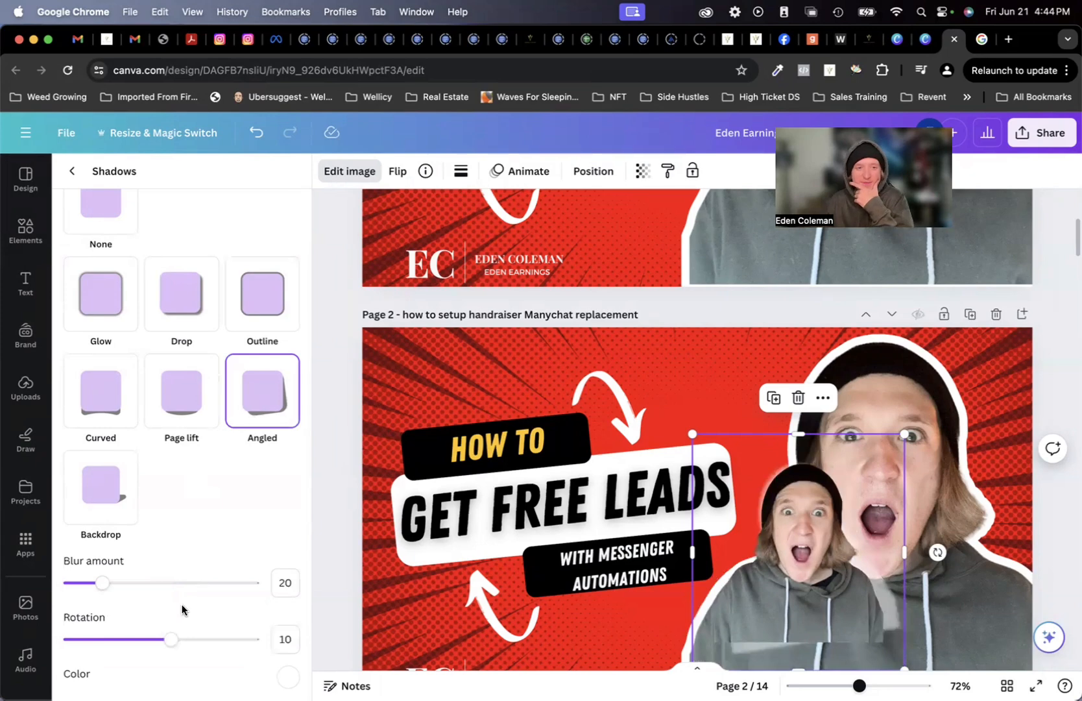
{"action": "scroll", "coordinate": [189, 606], "scroll_direction": "down", "scroll_amount": 2}
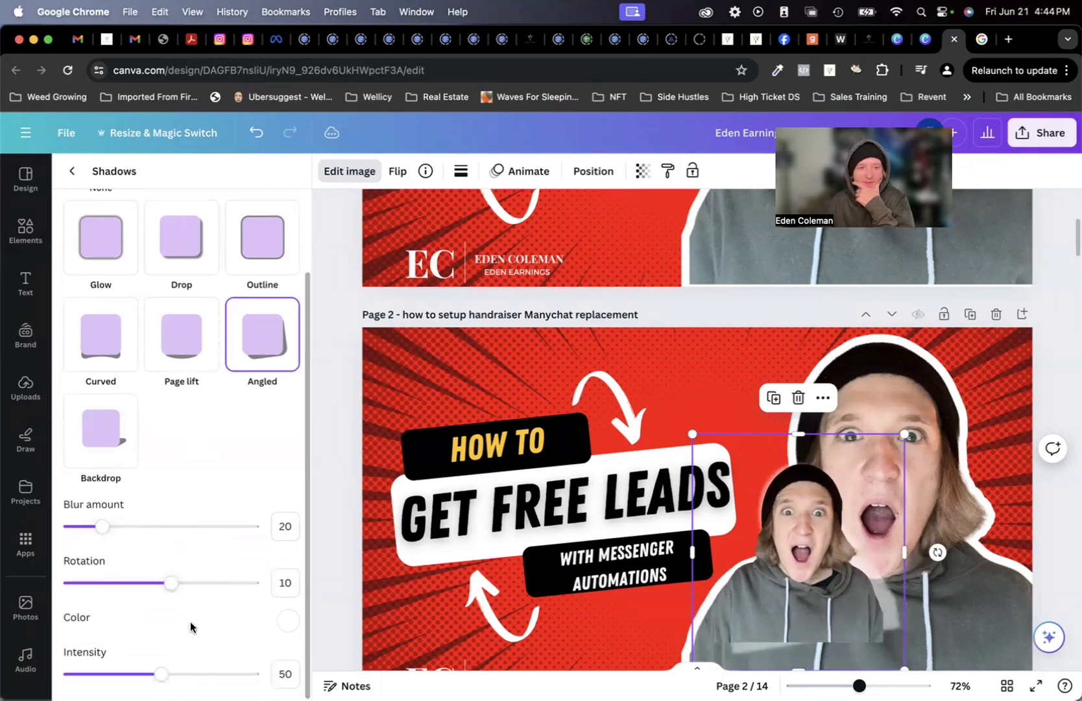
{"action": "mouse_move", "coordinate": [160, 673]}
{"action": "left_mouse_down"}
{"action": "mouse_move", "coordinate": [263, 674]}
{"action": "mouse_move", "coordinate": [144, 675]}
{"action": "left_mouse_up"}
{"action": "left_click", "coordinate": [184, 347]}
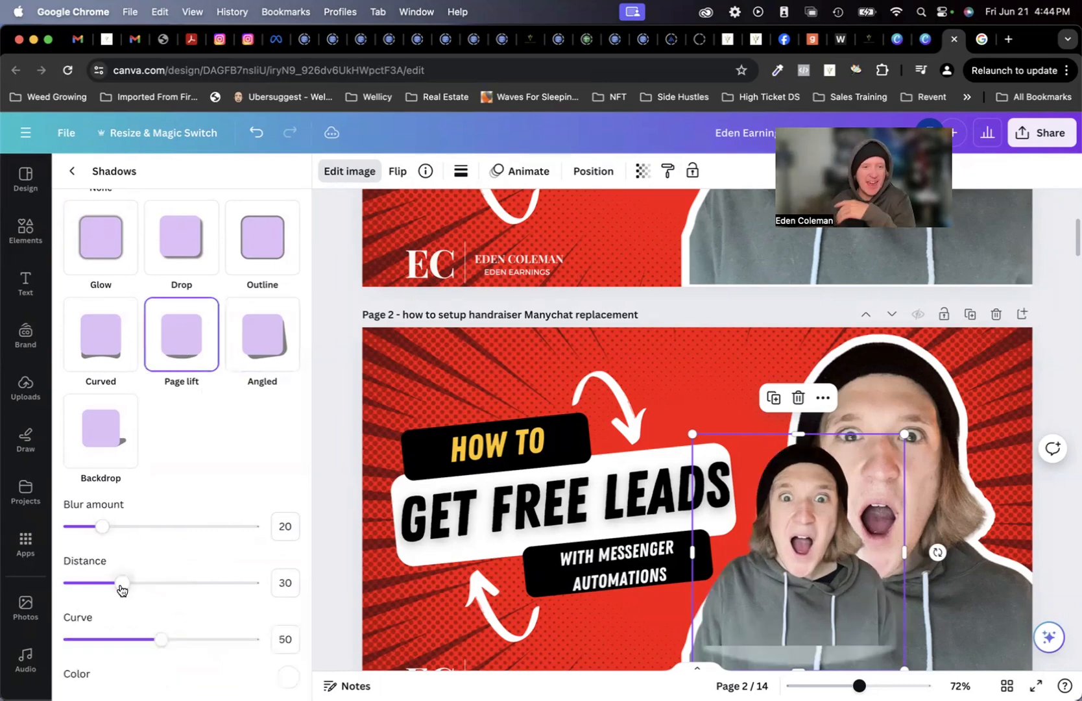
{"action": "scroll", "coordinate": [211, 594], "scroll_direction": "down", "scroll_amount": 2}
{"action": "left_click_drag", "start_coordinate": [150, 674], "coordinate": [108, 673]}
{"action": "left_click", "coordinate": [102, 379]}
{"action": "scroll", "coordinate": [232, 547], "scroll_direction": "up", "scroll_amount": 2}
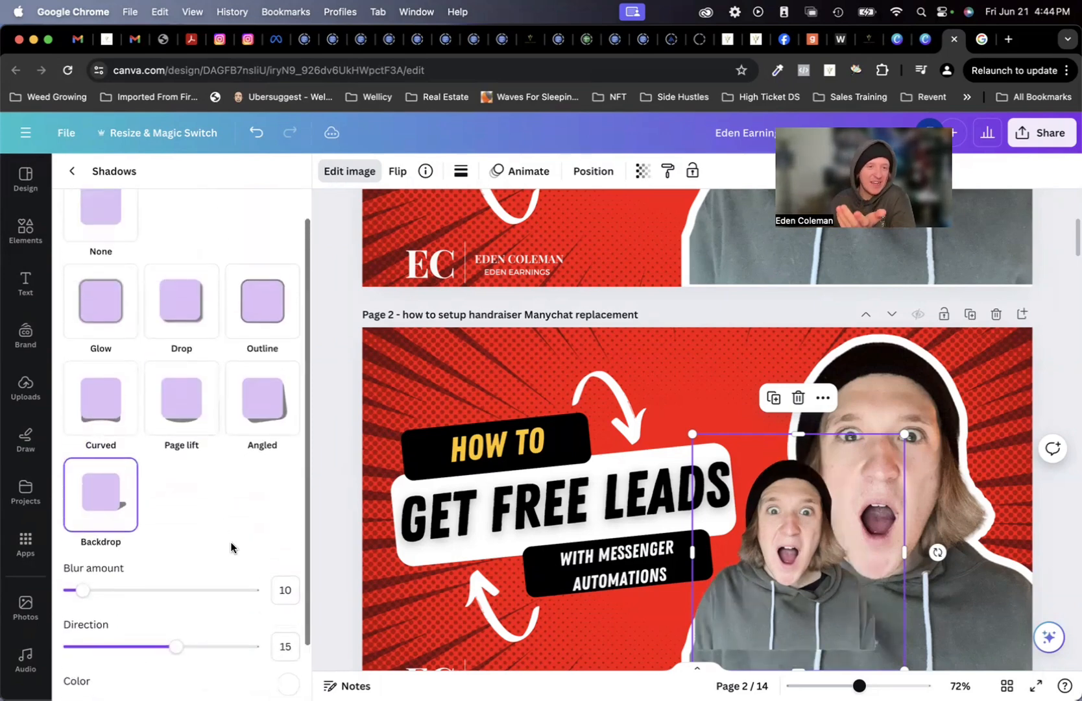
{"action": "scroll", "coordinate": [245, 486], "scroll_direction": "up", "scroll_amount": 1}
Try the Glow shadow on the cutout with its intensity set to 100.
{"action": "left_click", "coordinate": [104, 315]}
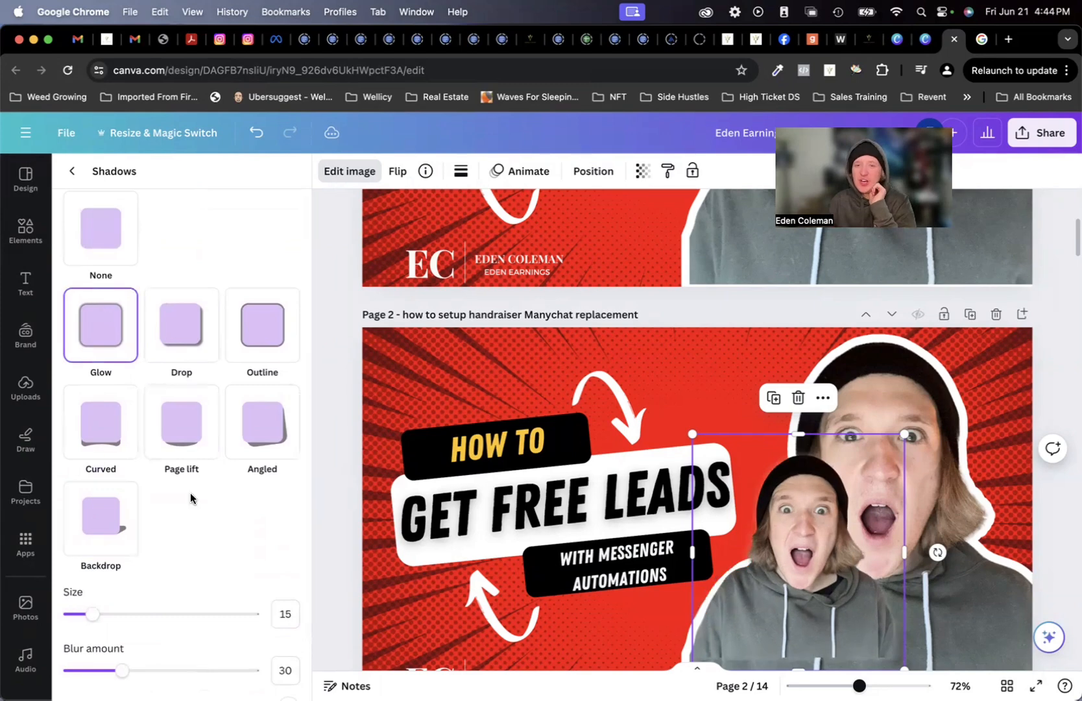
{"action": "scroll", "coordinate": [192, 499], "scroll_direction": "down", "scroll_amount": 2}
{"action": "left_click_drag", "start_coordinate": [107, 674], "coordinate": [310, 681]}
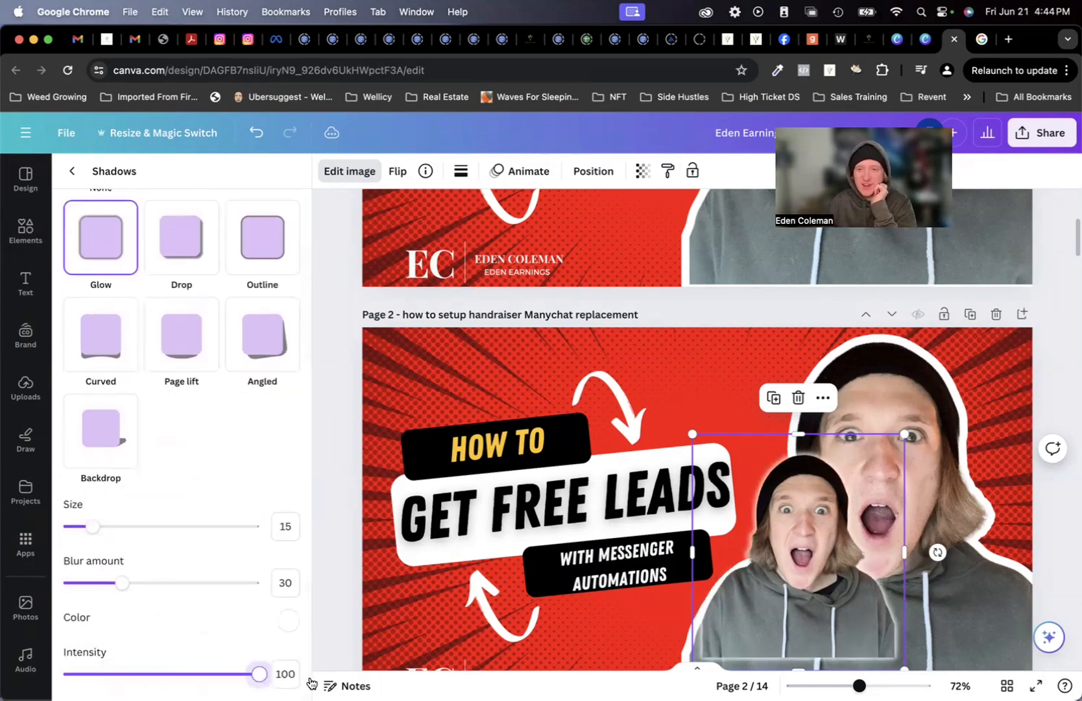
Switch the cutout's shadow back to a white Outline at size 25.
{"action": "scroll", "coordinate": [250, 454], "scroll_direction": "up", "scroll_amount": 2}
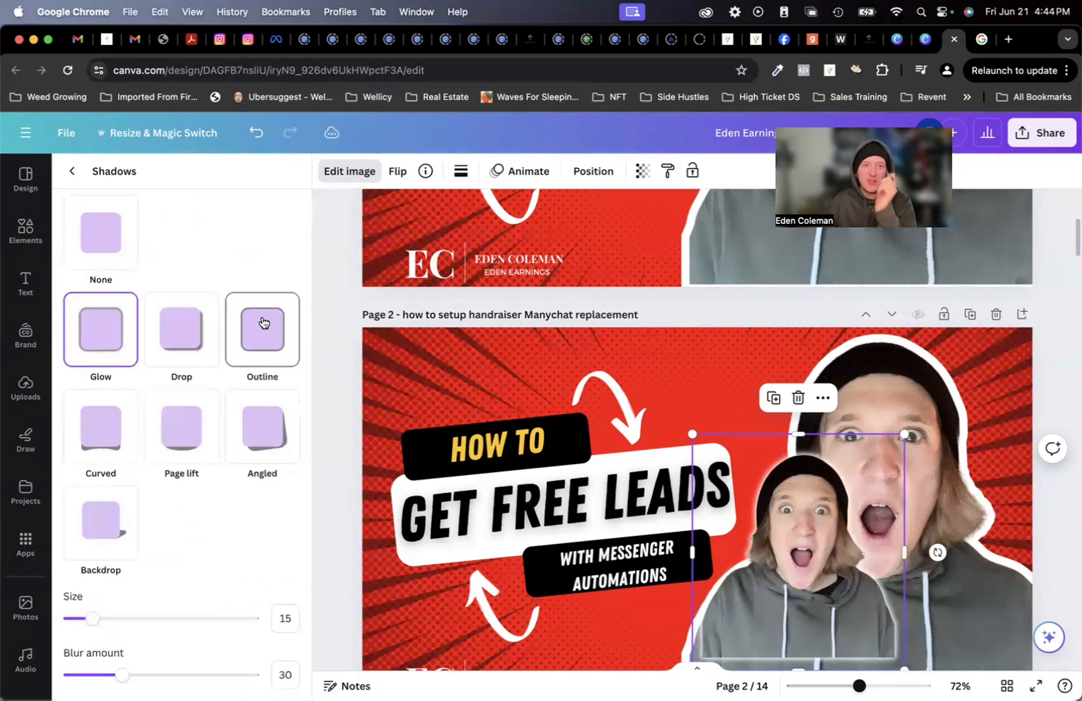
{"action": "left_click", "coordinate": [263, 323]}
{"action": "scroll", "coordinate": [227, 447], "scroll_direction": "down", "scroll_amount": 1}
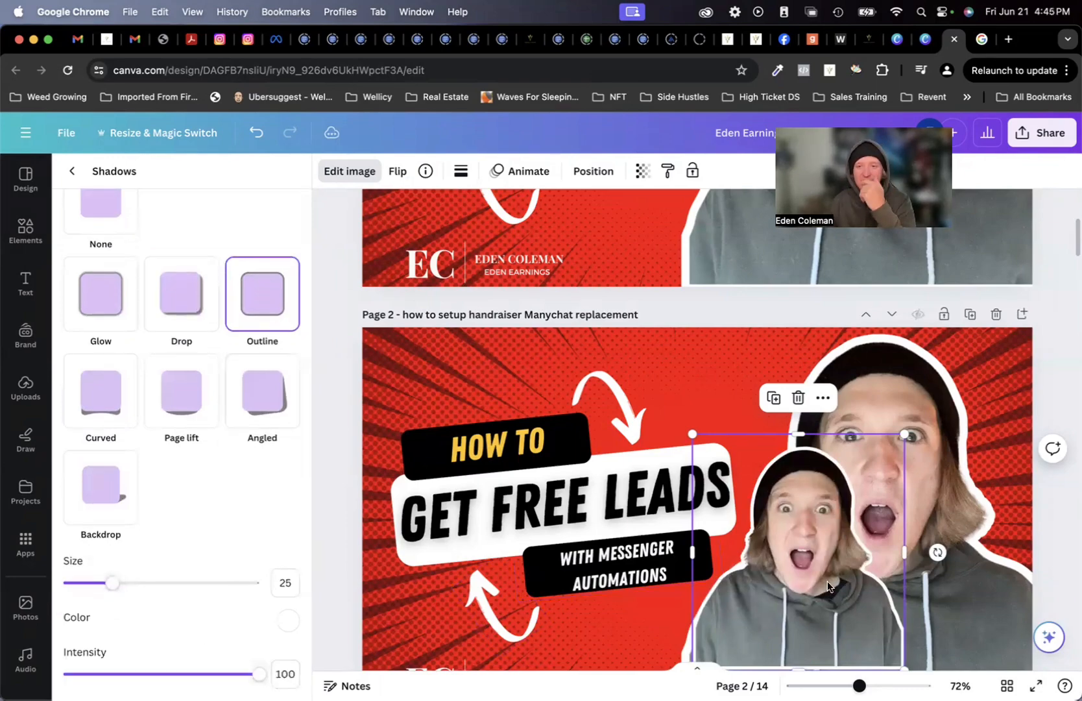
Leave the shadow settings and delete the small portrait cutout from page 2.
{"action": "left_click", "coordinate": [71, 171]}
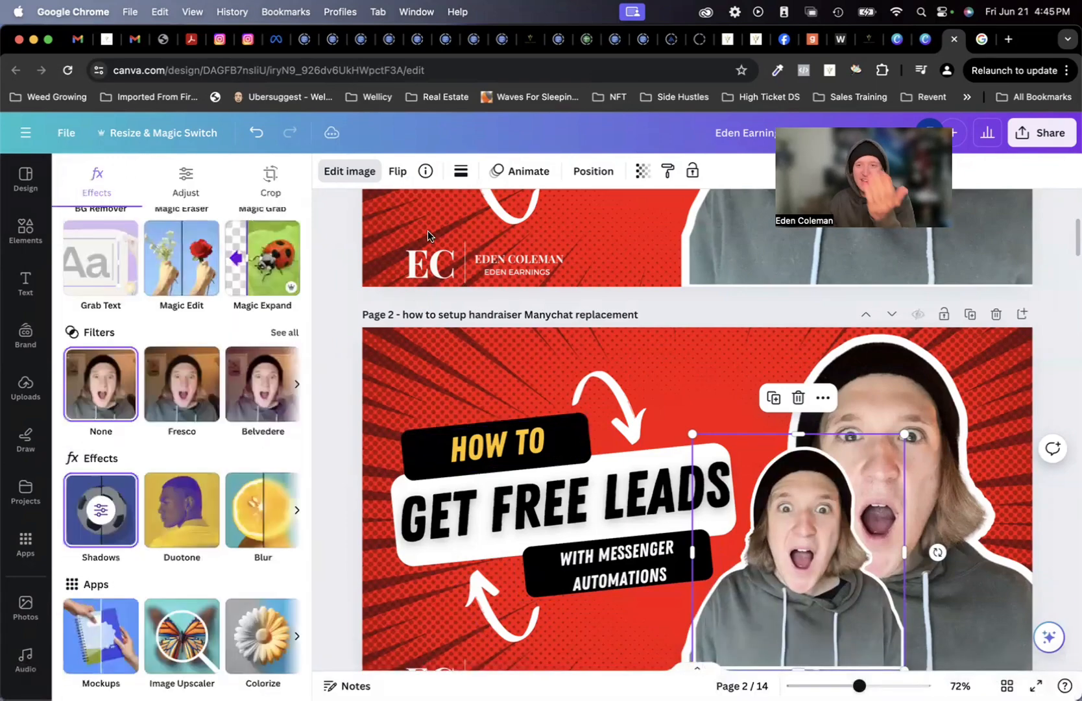
{"action": "key", "text": "Delete"}
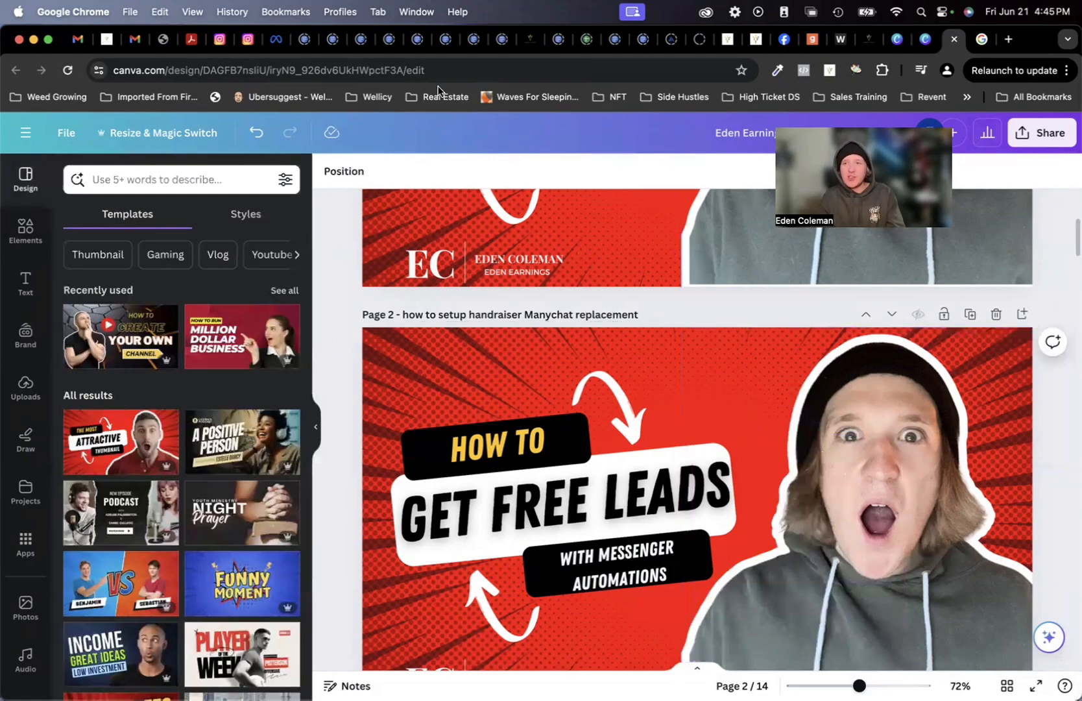
Review the social platforms available for publishing the thumbnail design, then return to the main sharing options.
{"action": "left_click", "coordinate": [1046, 134]}
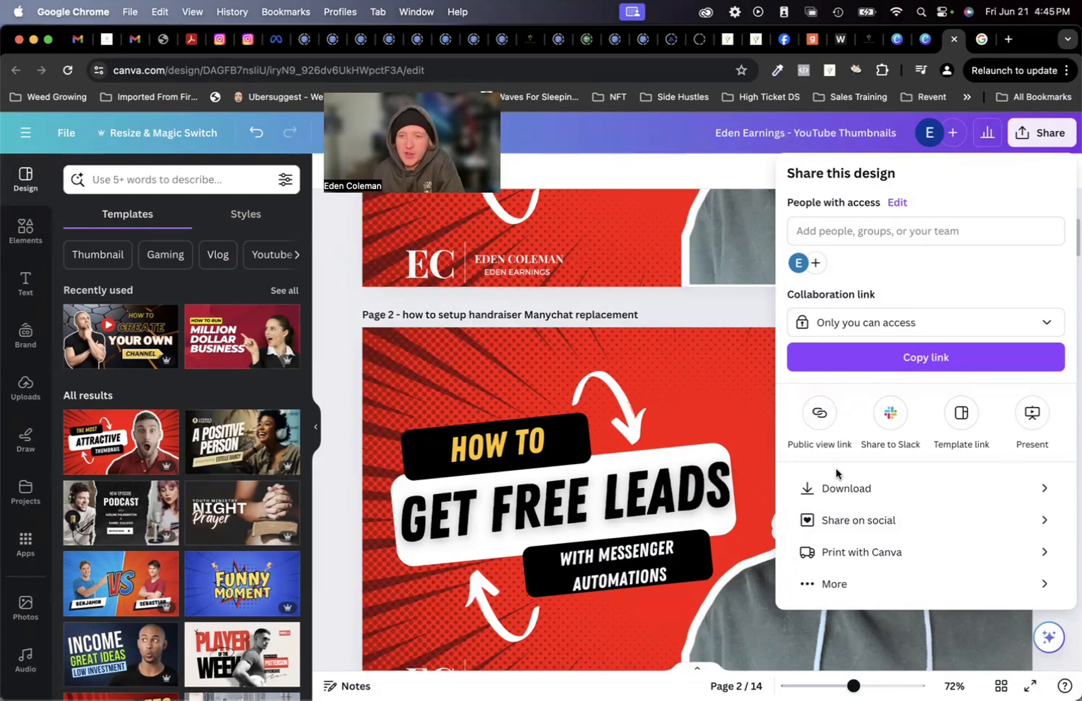
{"action": "left_click", "coordinate": [1050, 520]}
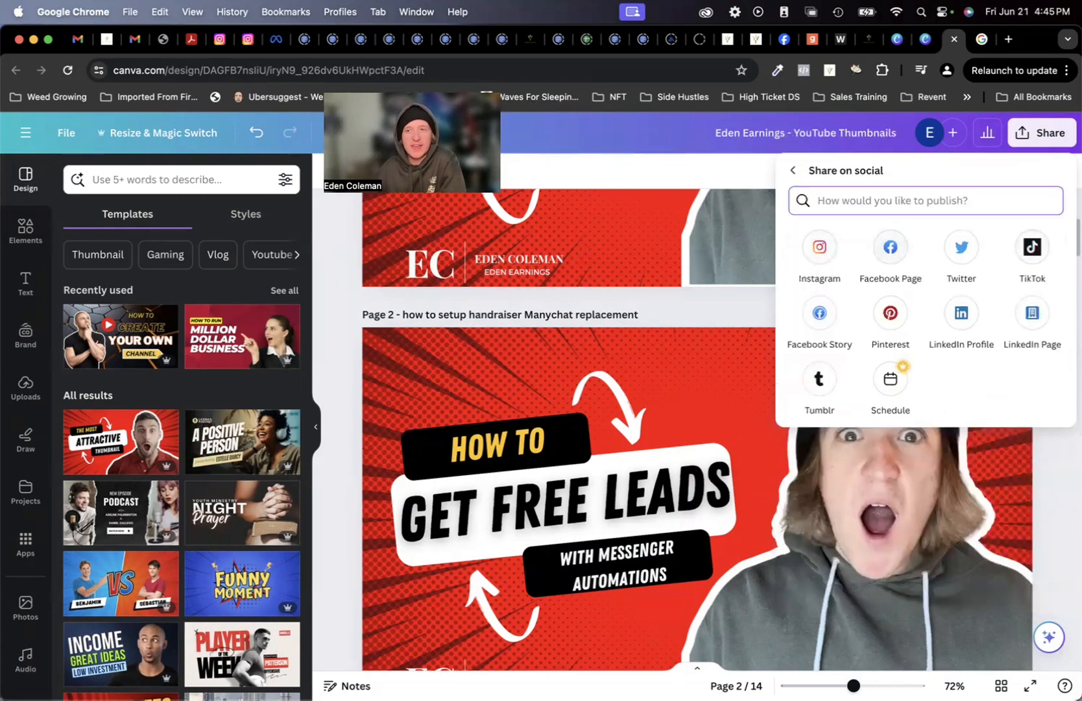
{"action": "left_click", "coordinate": [793, 171]}
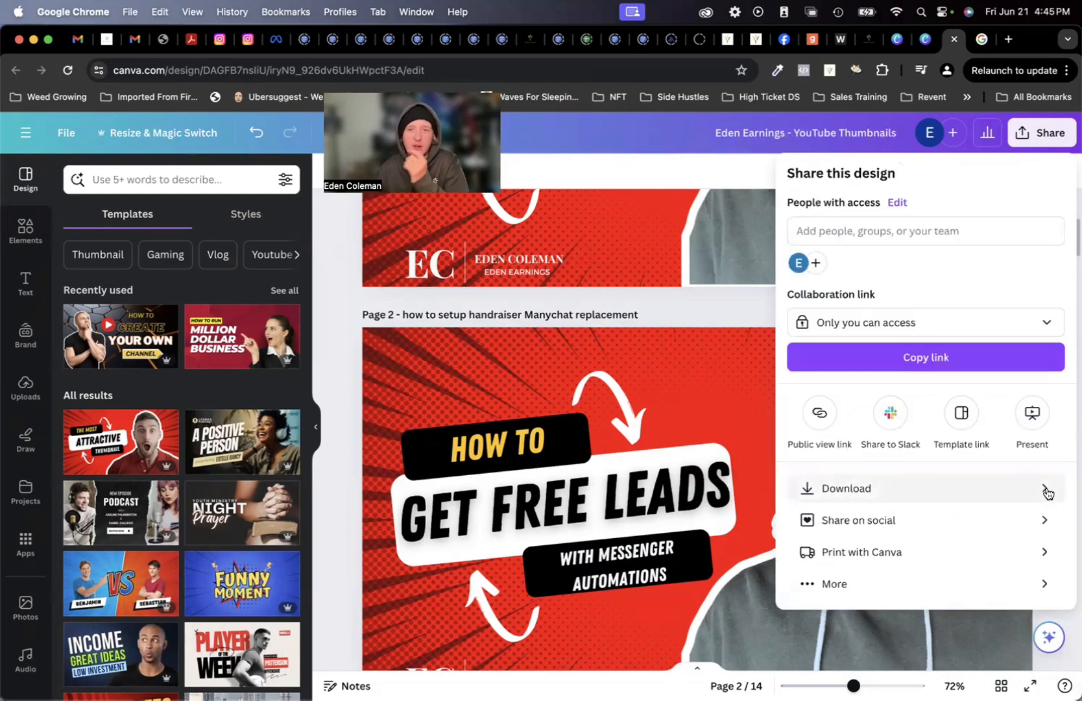
Review the download file types and page list, keeping PNG and all pages selected.
{"action": "left_click", "coordinate": [1046, 490]}
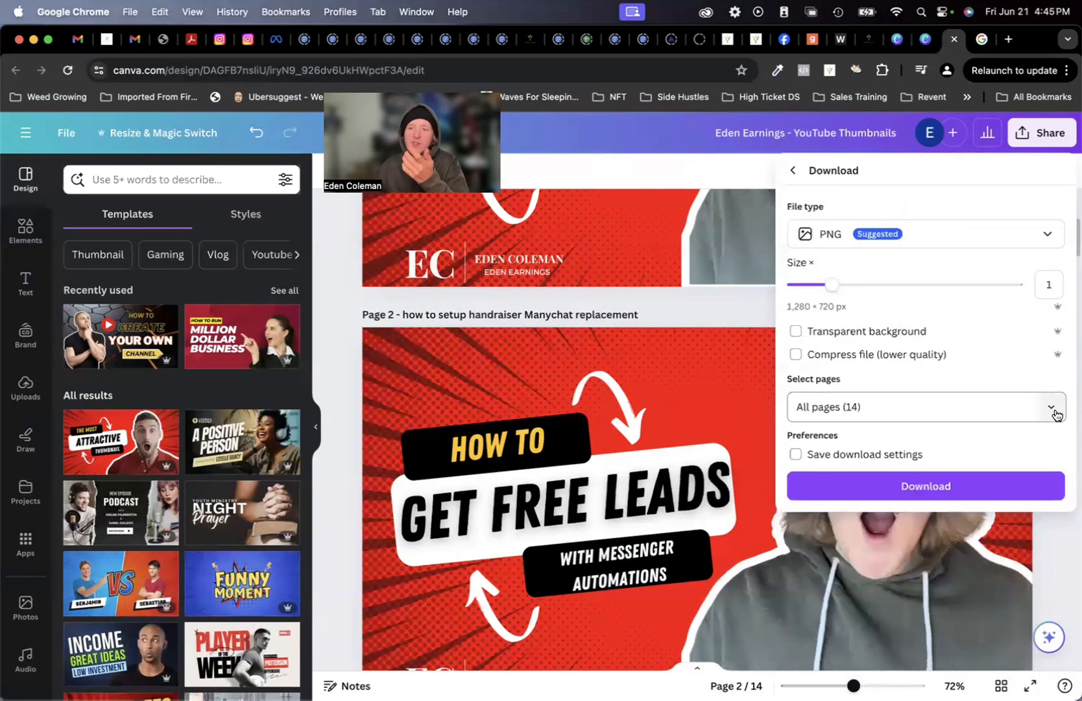
{"action": "left_click", "coordinate": [1016, 235]}
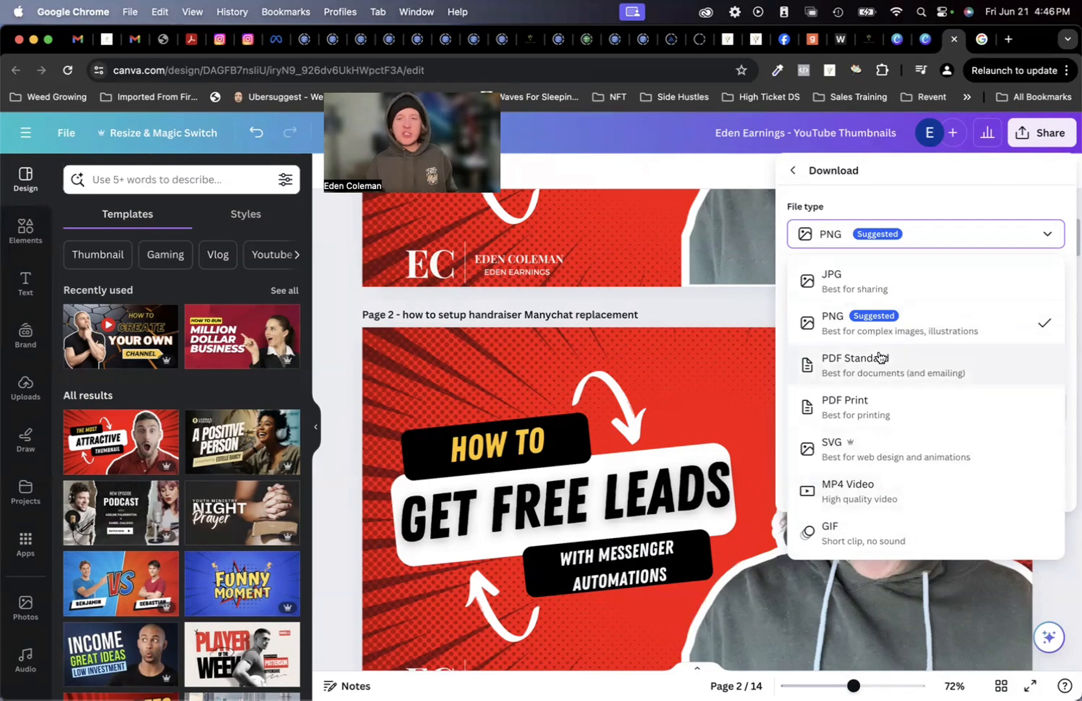
{"action": "left_click", "coordinate": [869, 321]}
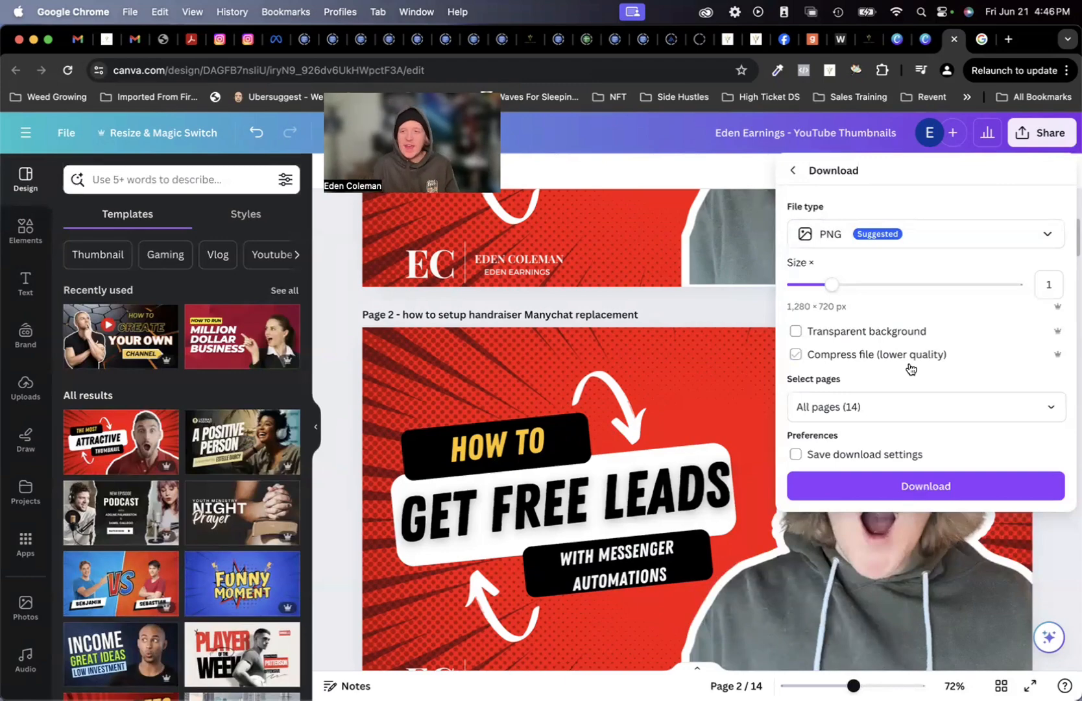
{"action": "left_click", "coordinate": [958, 405]}
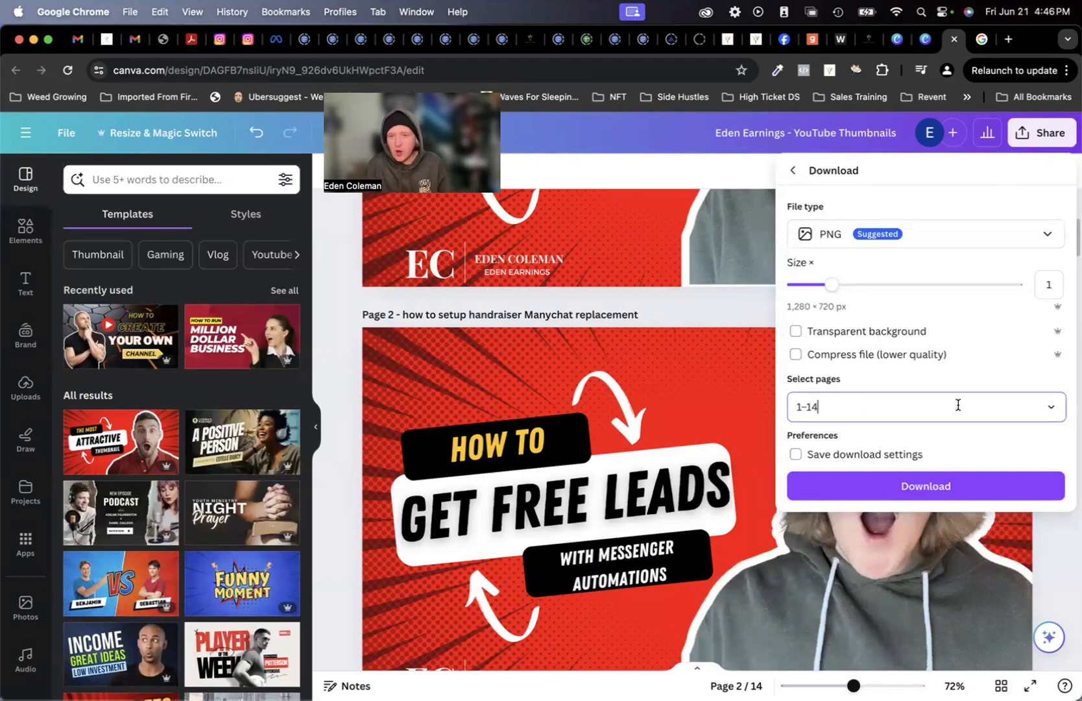
{"action": "scroll", "coordinate": [967, 484], "scroll_direction": "down", "scroll_amount": 10}
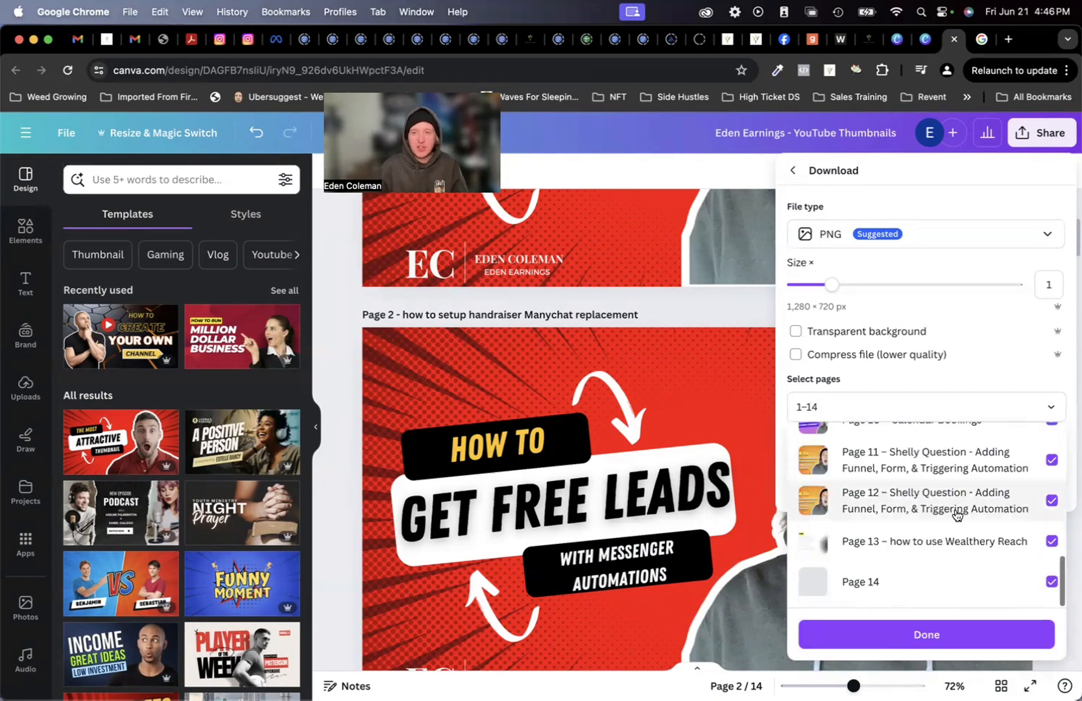
{"action": "left_click", "coordinate": [945, 626]}
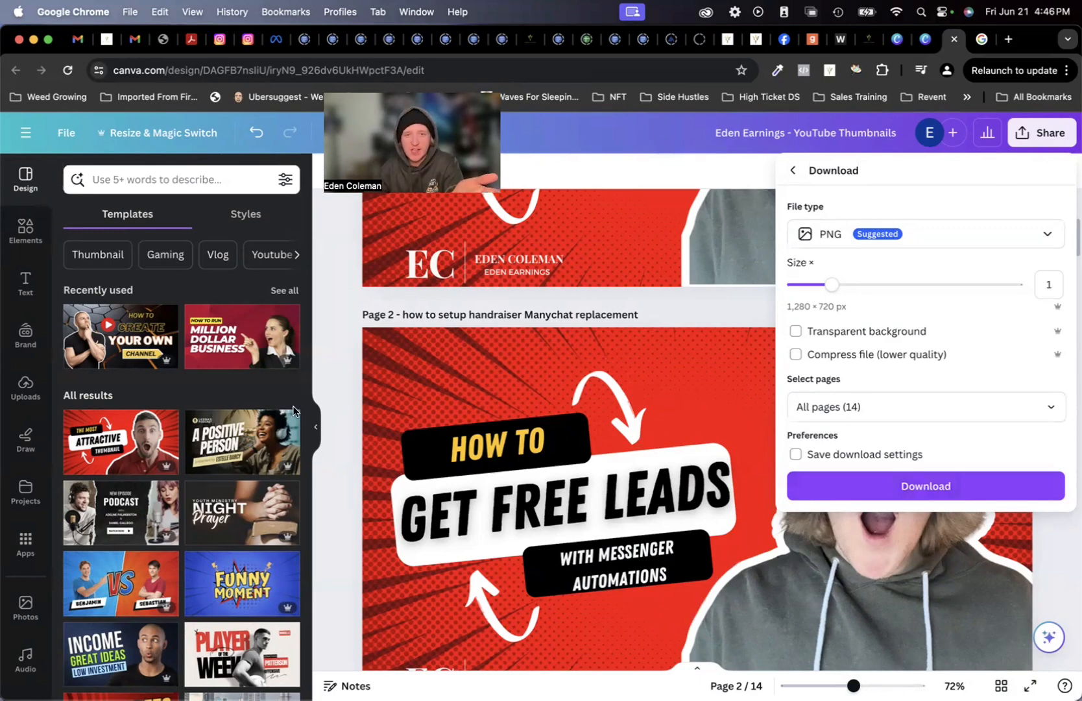
Close the download settings and look through the design's thumbnail pages down to page 14 and back to page 1.
{"action": "left_click", "coordinate": [651, 441]}
{"action": "scroll", "coordinate": [681, 433], "scroll_direction": "down", "scroll_amount": 20}
{"action": "scroll", "coordinate": [713, 427], "scroll_direction": "down", "scroll_amount": 20}
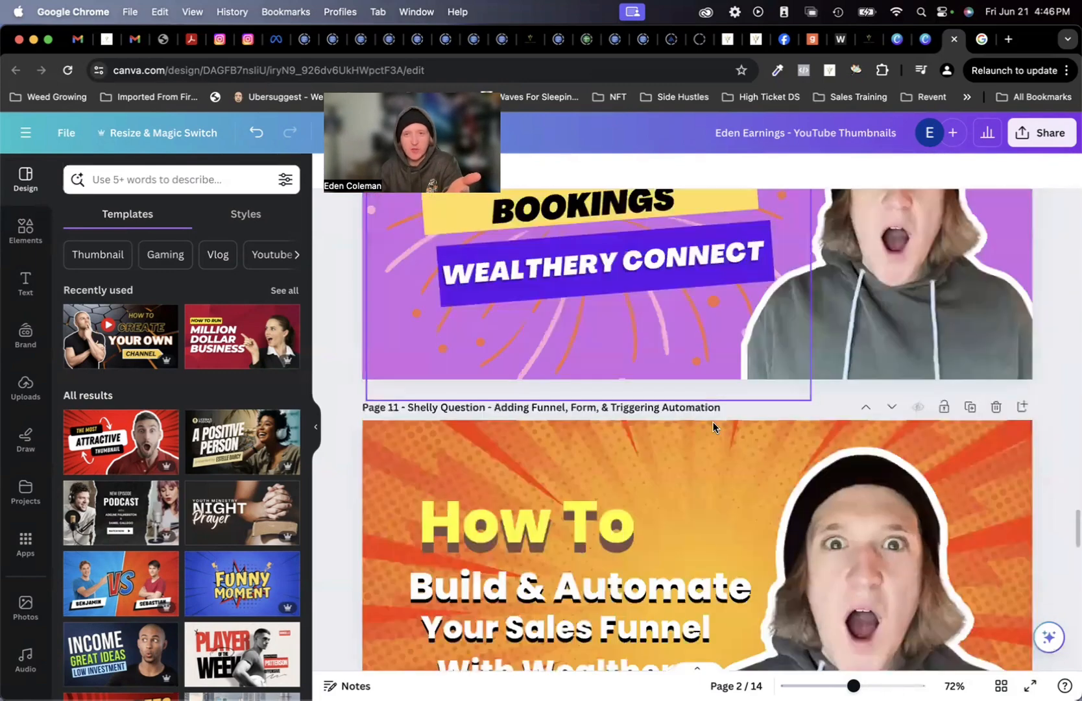
{"action": "scroll", "coordinate": [178, 447], "scroll_direction": "down", "scroll_amount": 3}
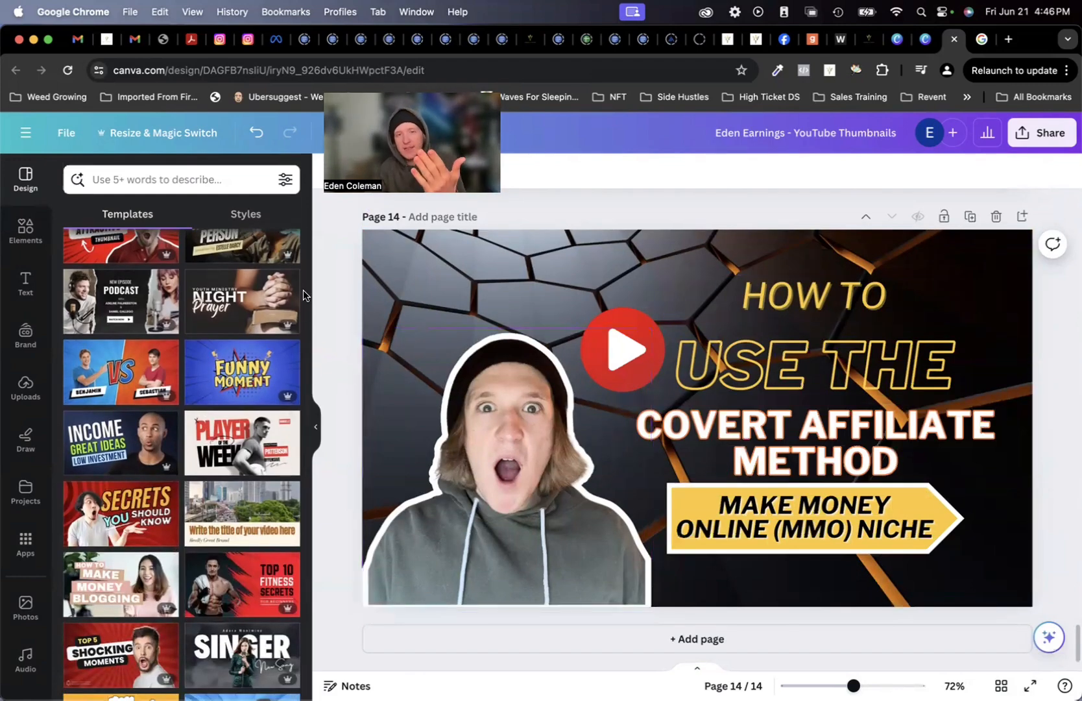
{"action": "scroll", "coordinate": [365, 353], "scroll_direction": "up", "scroll_amount": 3}
{"action": "scroll", "coordinate": [366, 352], "scroll_direction": "up", "scroll_amount": 20}
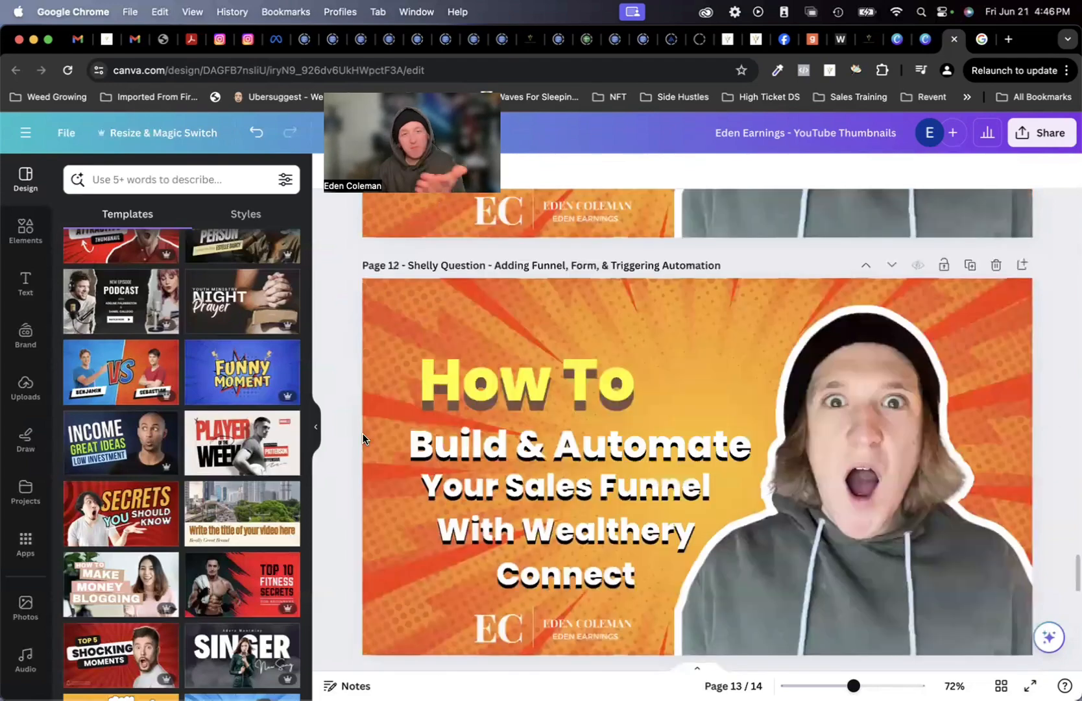
{"action": "scroll", "coordinate": [363, 434], "scroll_direction": "down", "scroll_amount": 10}
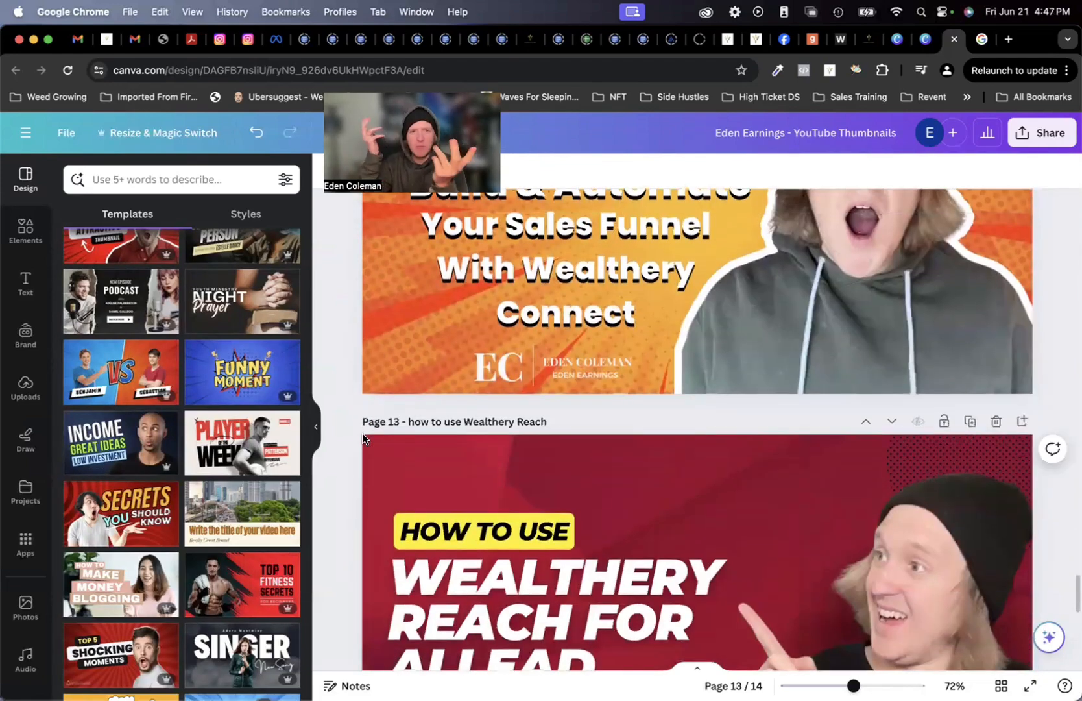
{"action": "scroll", "coordinate": [363, 439], "scroll_direction": "down", "scroll_amount": 7}
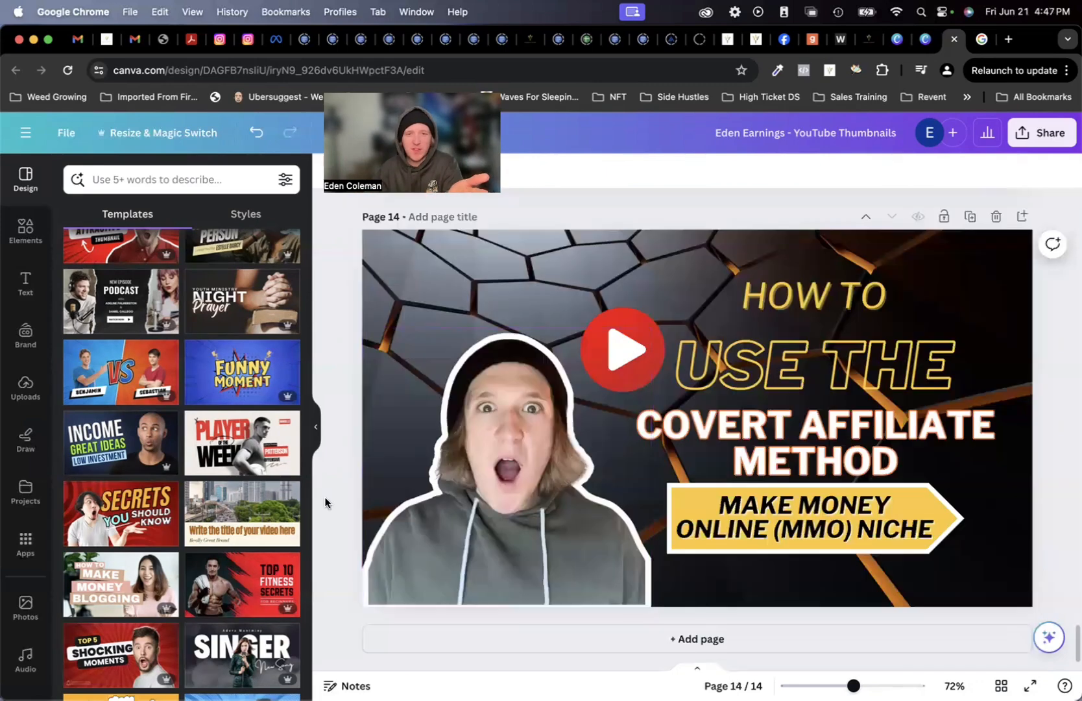
{"action": "scroll", "coordinate": [324, 496], "scroll_direction": "up", "scroll_amount": 11}
{"action": "scroll", "coordinate": [325, 496], "scroll_direction": "up", "scroll_amount": 20}
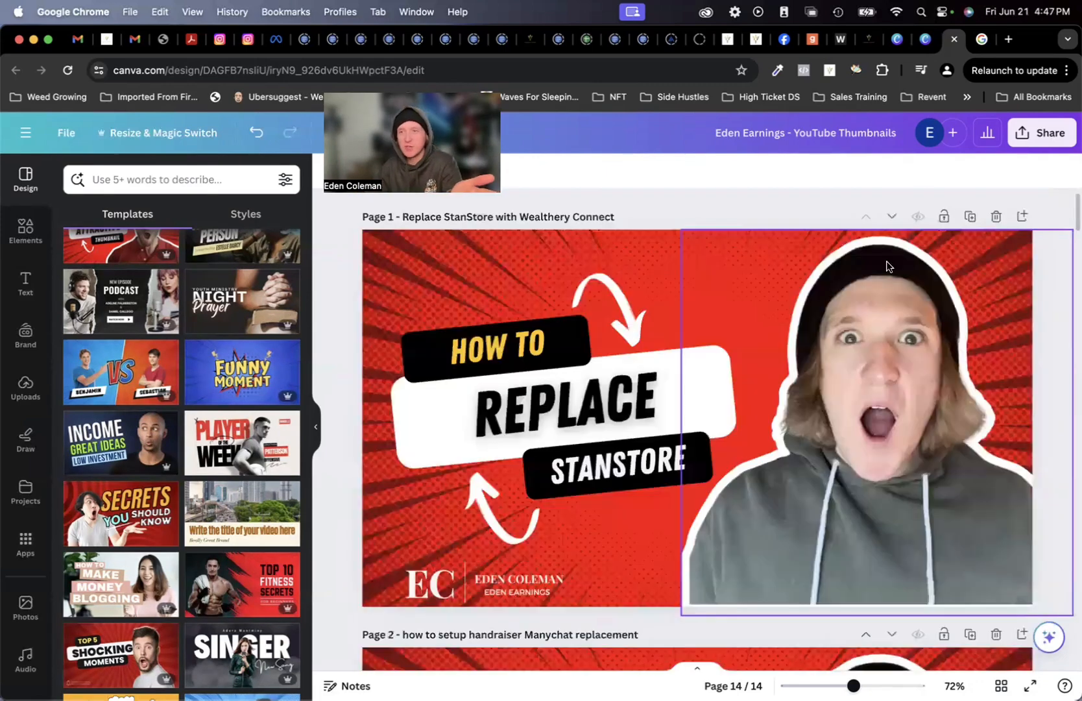
Download only page 14 of the thumbnail design as a PNG.
{"action": "left_click", "coordinate": [1042, 132]}
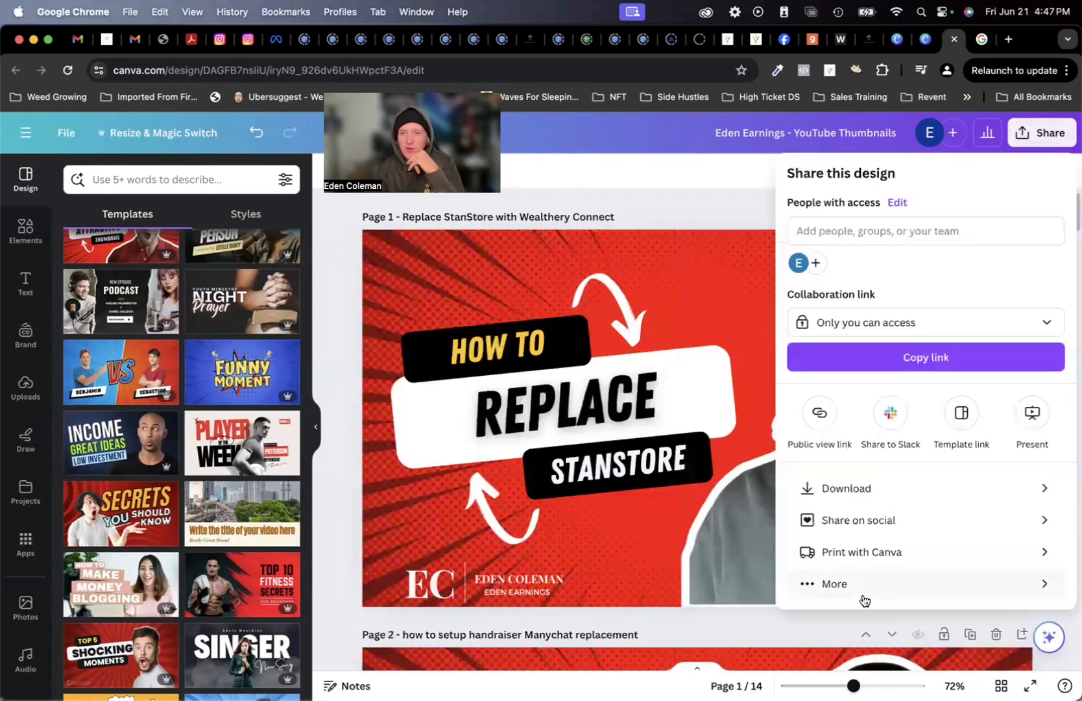
{"action": "left_click", "coordinate": [932, 488]}
{"action": "left_click", "coordinate": [1059, 405]}
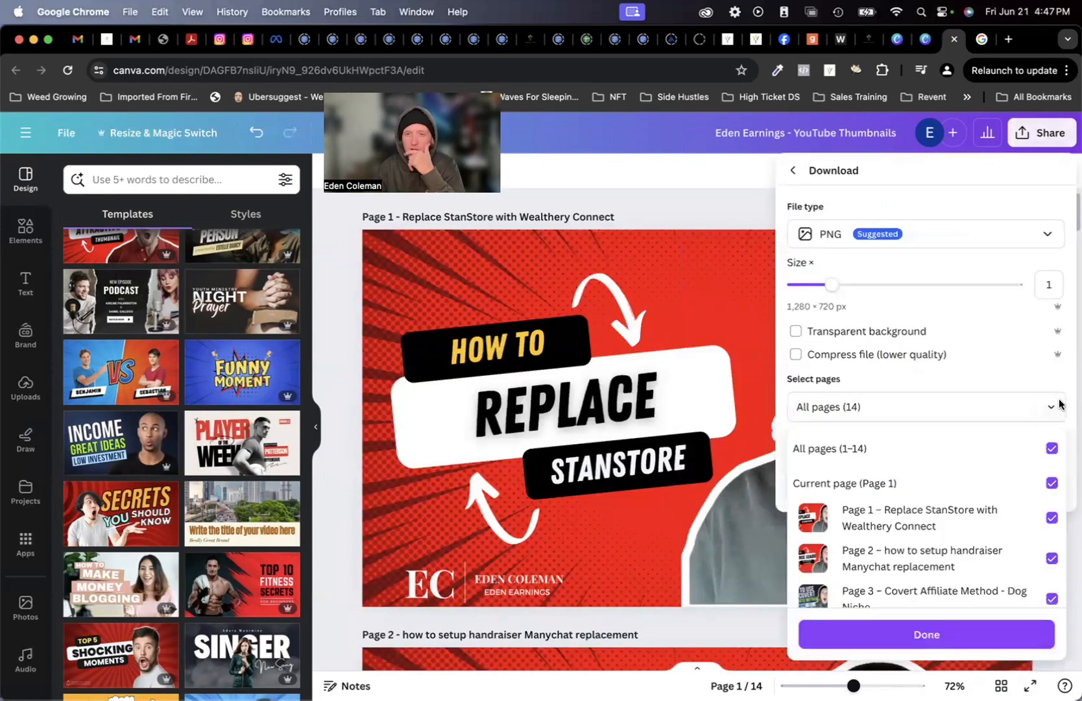
{"action": "left_click", "coordinate": [1052, 447]}
{"action": "scroll", "coordinate": [982, 537], "scroll_direction": "down", "scroll_amount": 10}
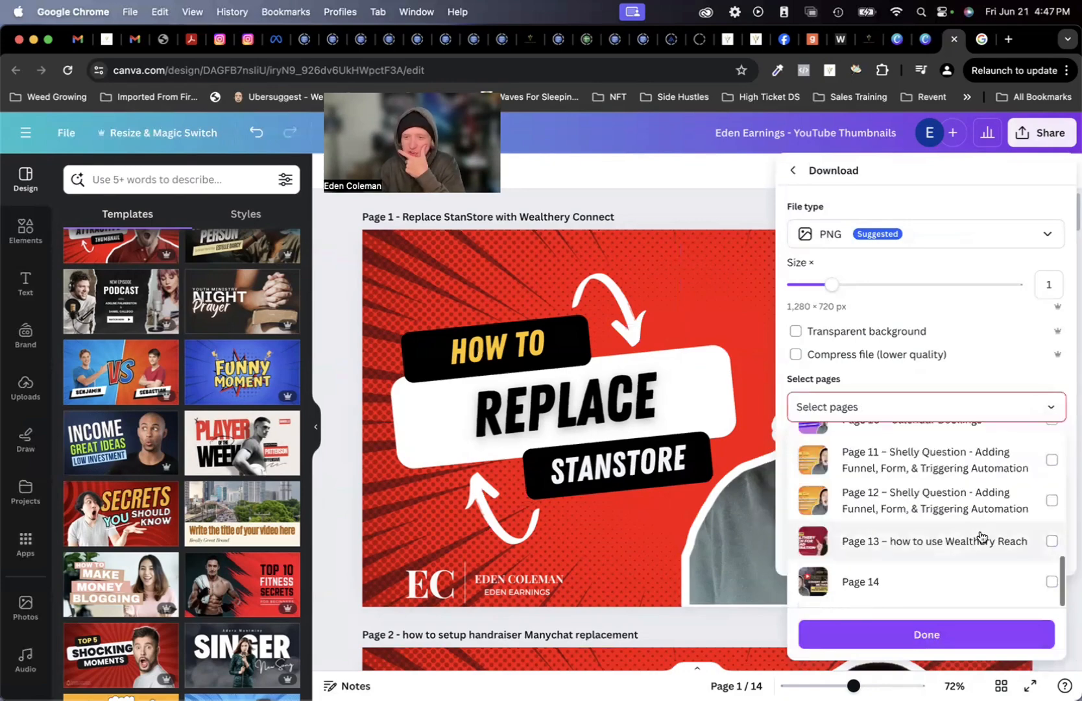
{"action": "left_click", "coordinate": [1052, 582]}
{"action": "left_click", "coordinate": [1045, 636]}
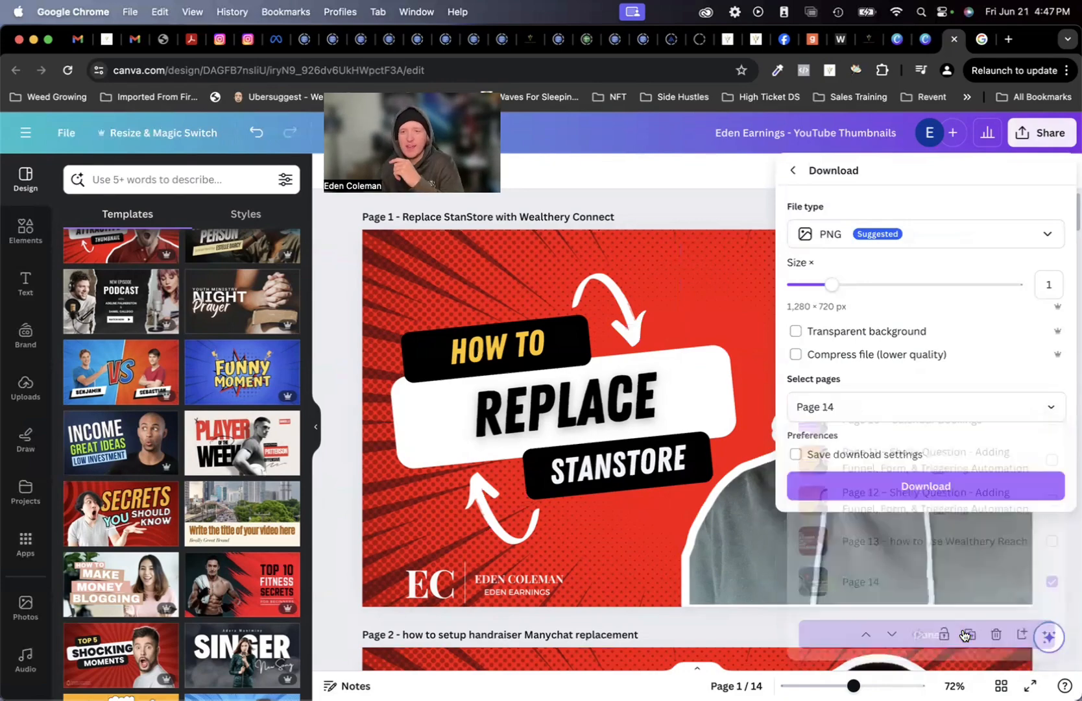
{"action": "left_click", "coordinate": [937, 481]}
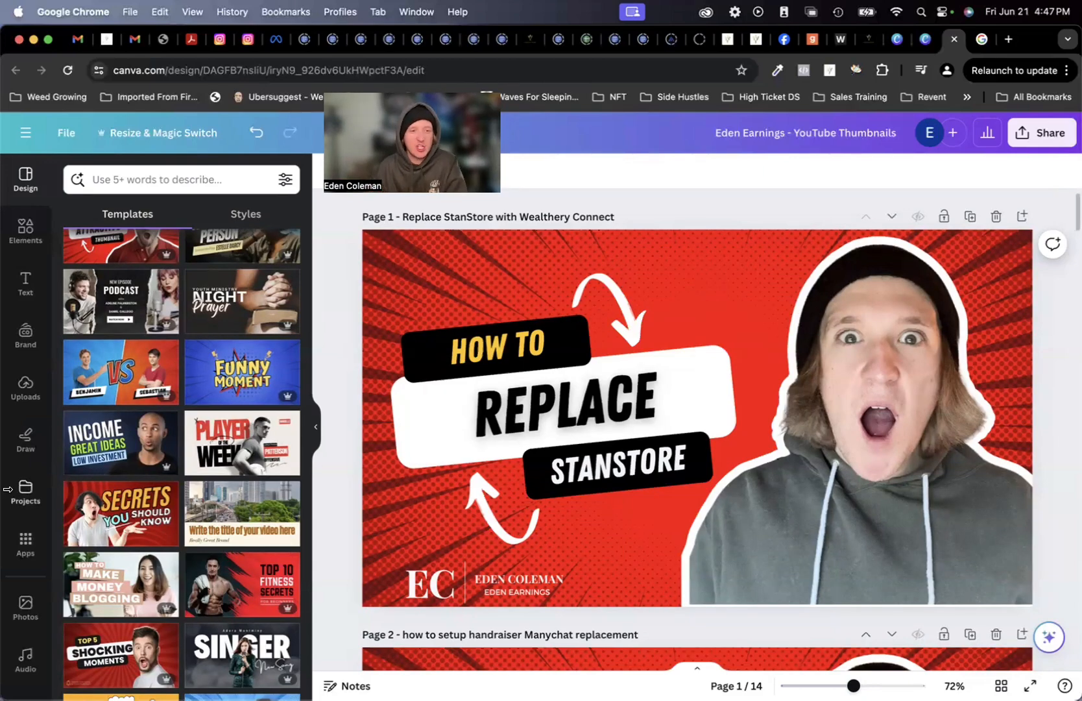
Try a freehand blue pen stroke across the page 1 thumbnail, then undo it.
{"action": "left_click", "coordinate": [25, 438]}
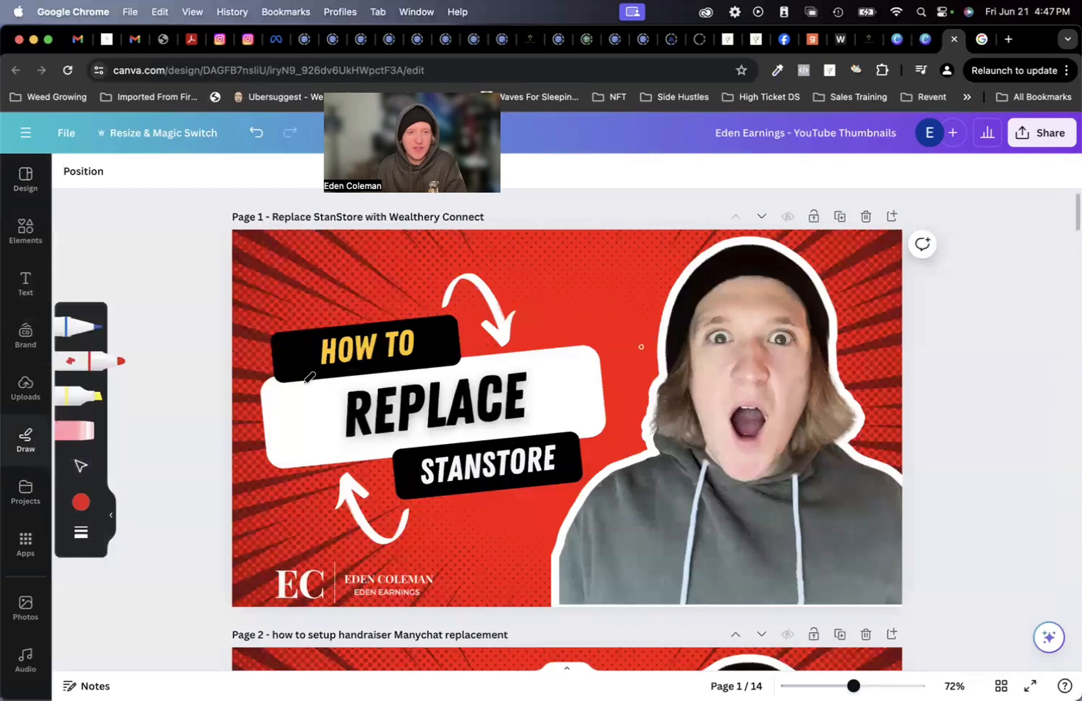
{"action": "left_click", "coordinate": [72, 332]}
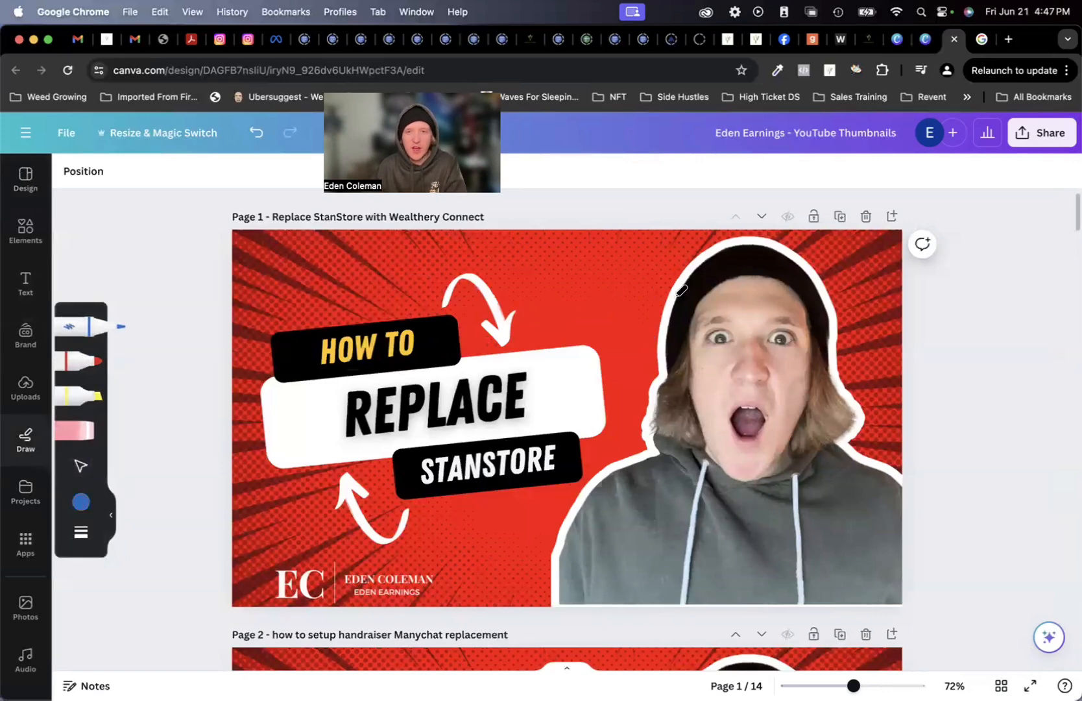
{"action": "mouse_move", "coordinate": [677, 296]}
{"action": "left_mouse_down"}
{"action": "mouse_move", "coordinate": [543, 319]}
{"action": "mouse_move", "coordinate": [638, 413]}
{"action": "mouse_move", "coordinate": [517, 490]}
{"action": "mouse_move", "coordinate": [383, 395]}
{"action": "mouse_move", "coordinate": [638, 459]}
{"action": "mouse_move", "coordinate": [858, 366]}
{"action": "mouse_move", "coordinate": [596, 440]}
{"action": "mouse_move", "coordinate": [297, 343]}
{"action": "left_mouse_up"}
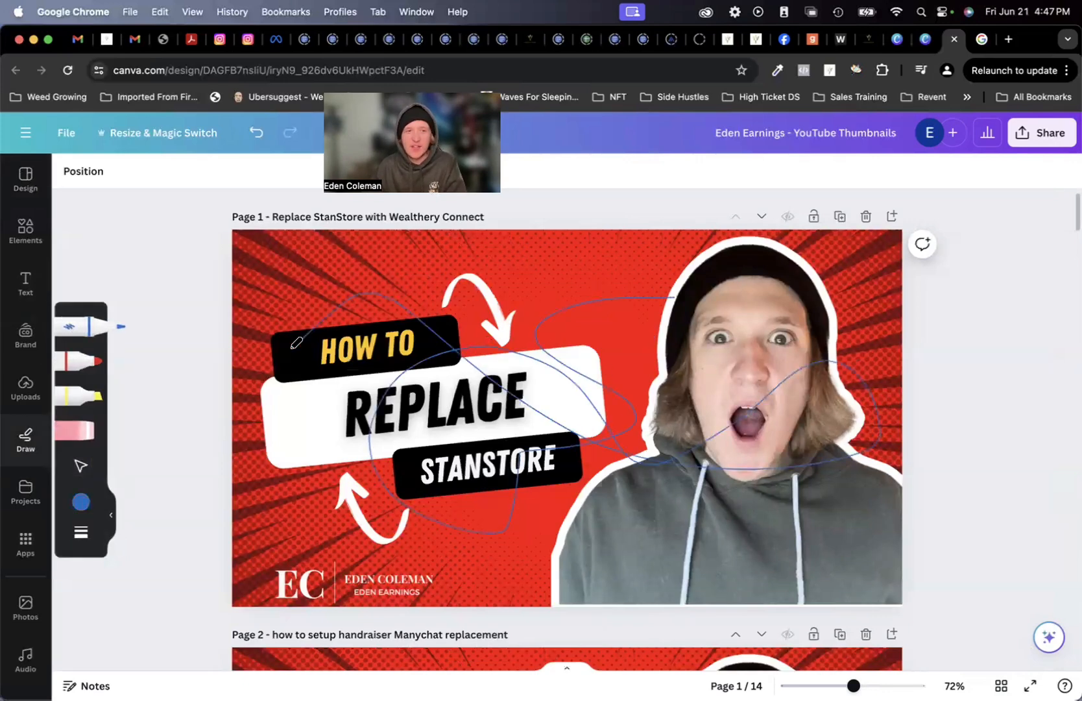
{"action": "key", "text": "super+z"}
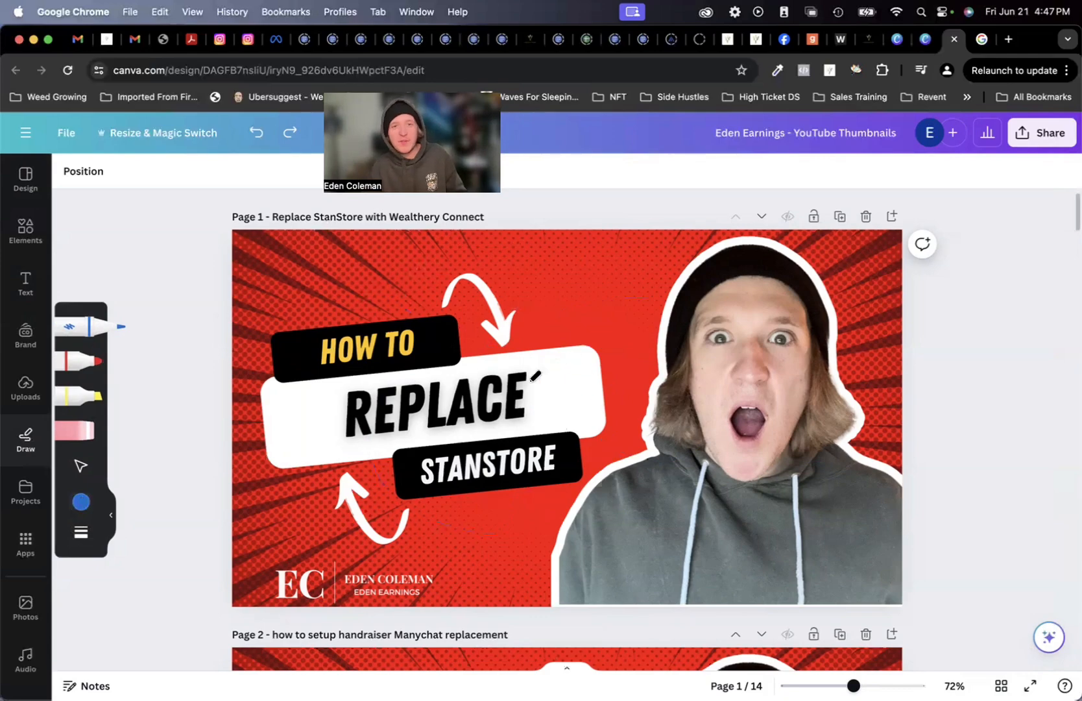
Search the elements library for "arrow", then clear the search and return to the design templates.
{"action": "left_click", "coordinate": [23, 286]}
{"action": "left_click", "coordinate": [25, 232]}
{"action": "left_click", "coordinate": [142, 187]}
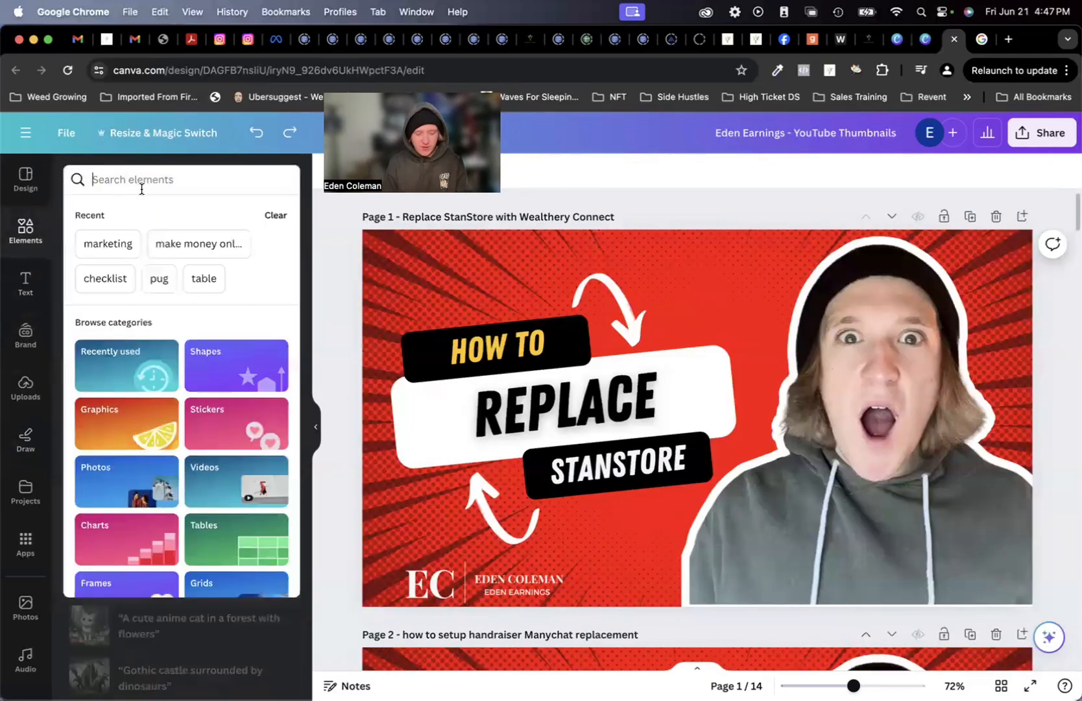
{"action": "type", "text": "arrow"}
{"action": "key", "text": "Return"}
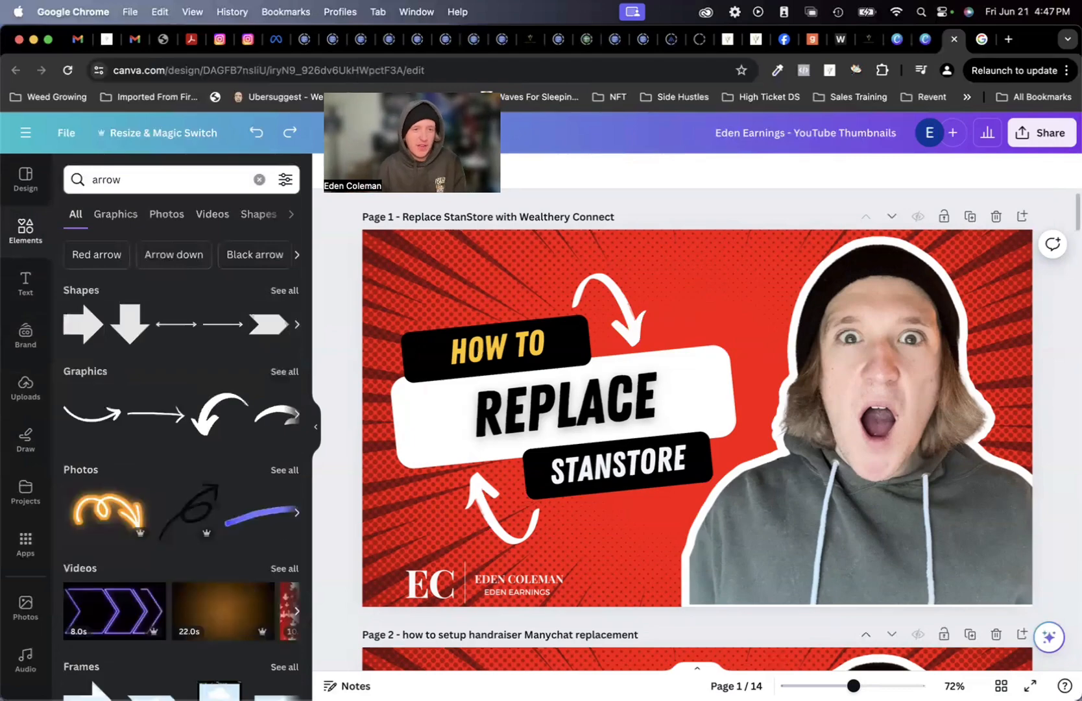
{"action": "double_click", "coordinate": [127, 179]}
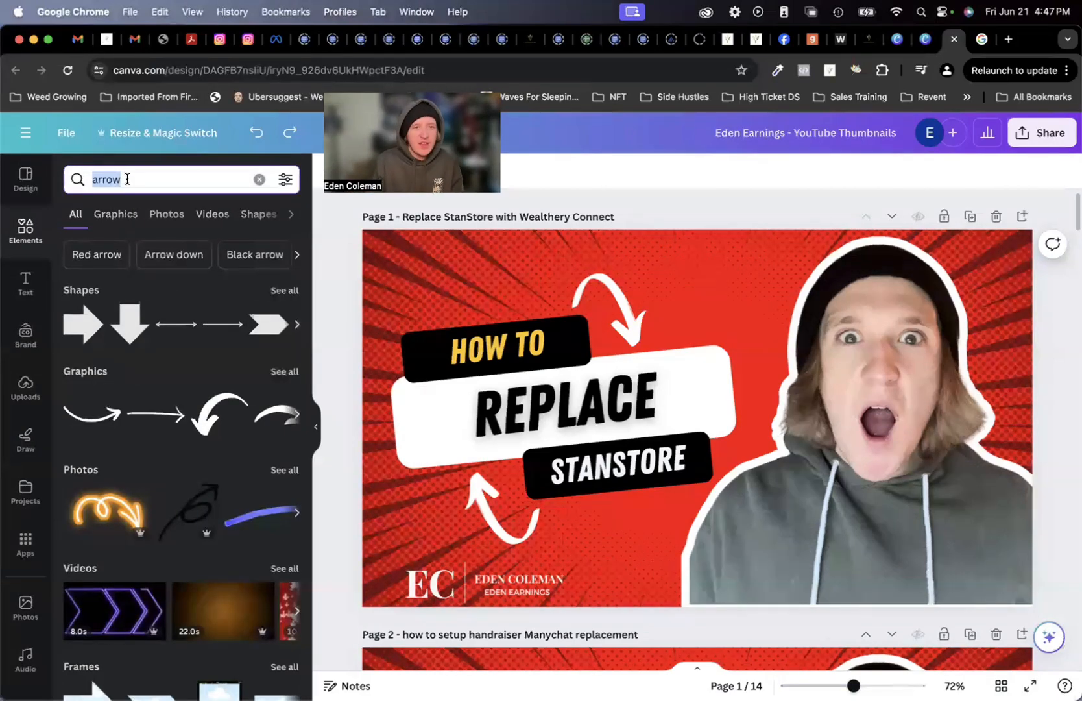
{"action": "key", "text": "BackSpace"}
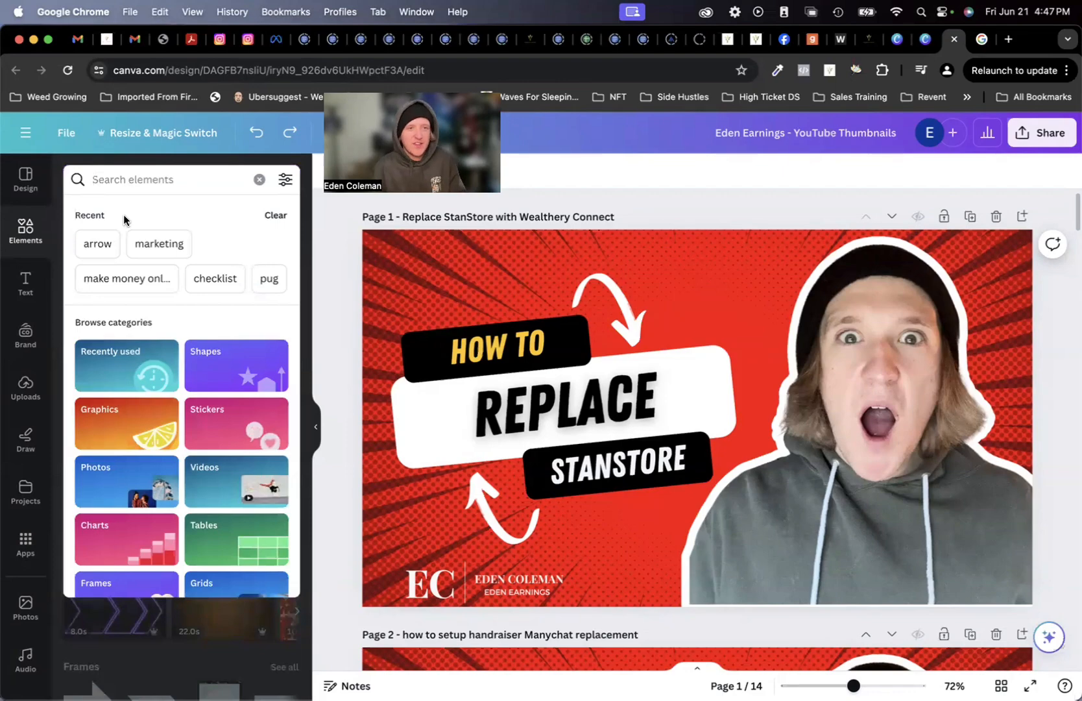
{"action": "left_click", "coordinate": [25, 180]}
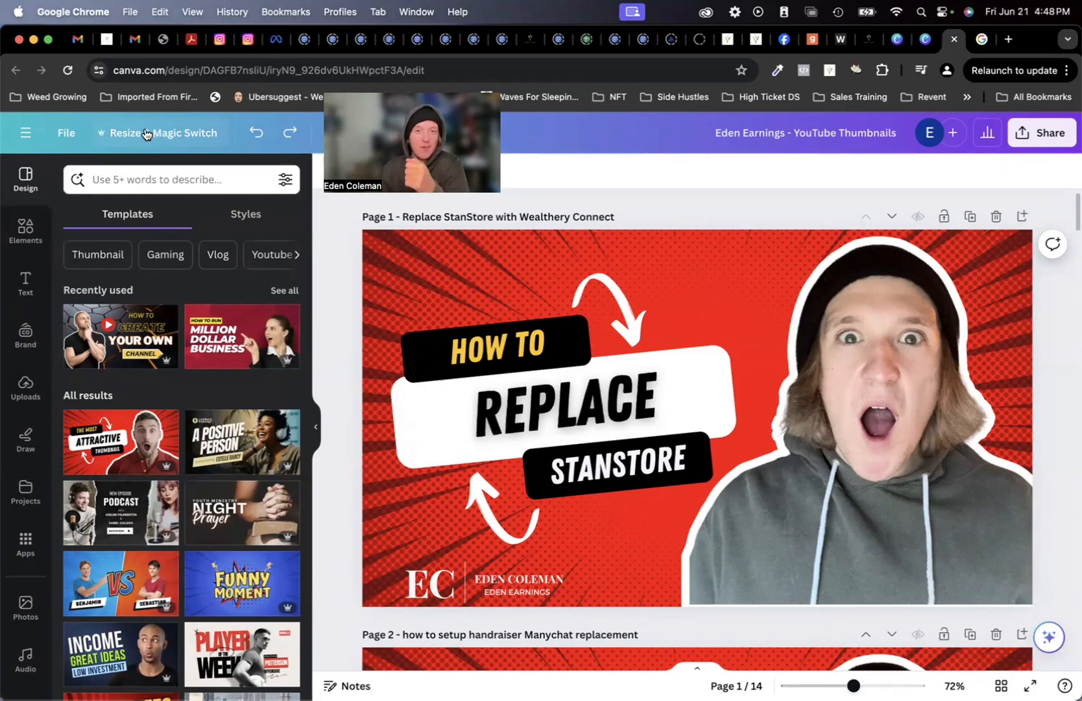
Try pasting a copy of the "REPLACE" text box on page 1, then undo the paste.
{"action": "left_click", "coordinate": [564, 418]}
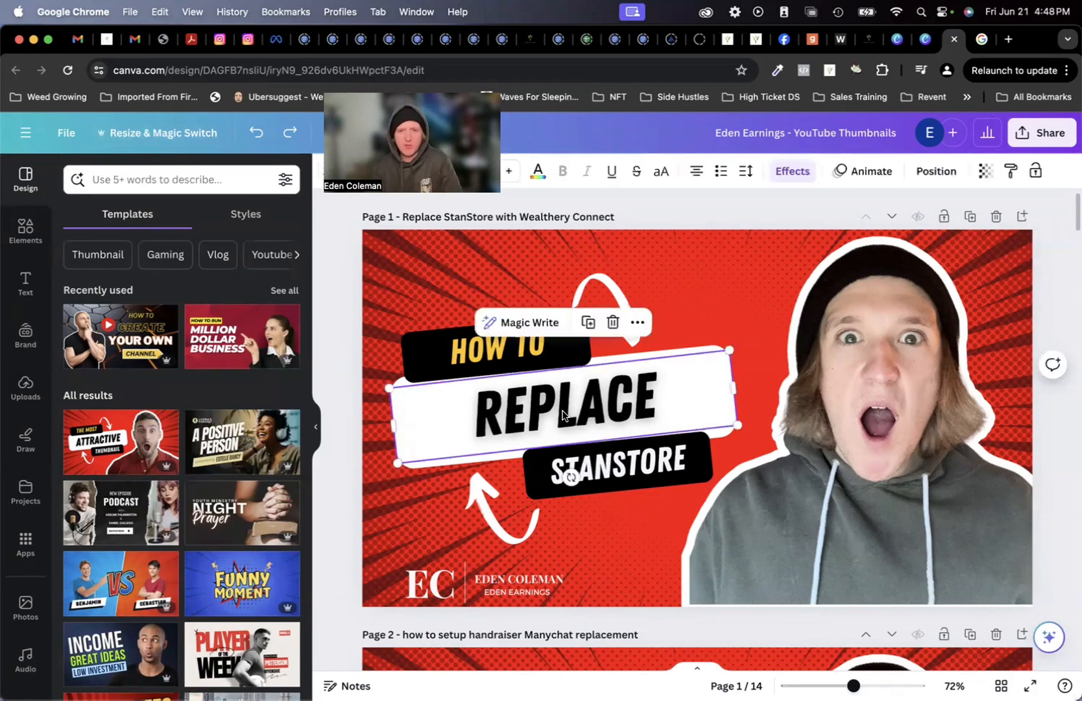
{"action": "left_click", "coordinate": [730, 281]}
{"action": "key", "text": "super+v"}
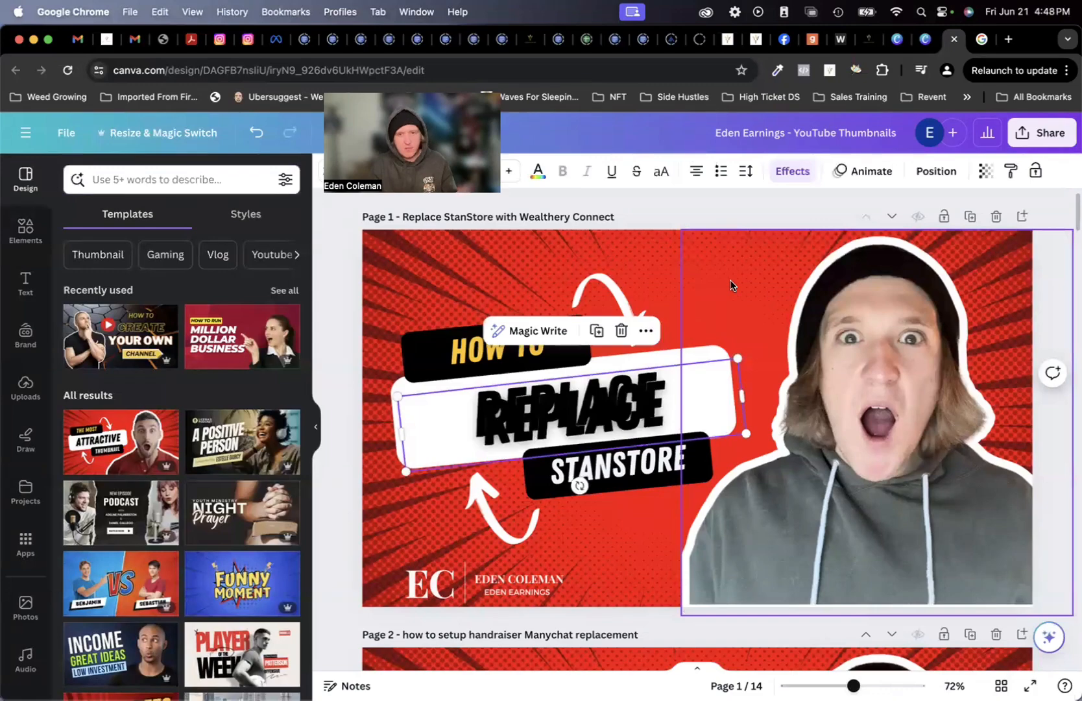
{"action": "key", "text": "super+z"}
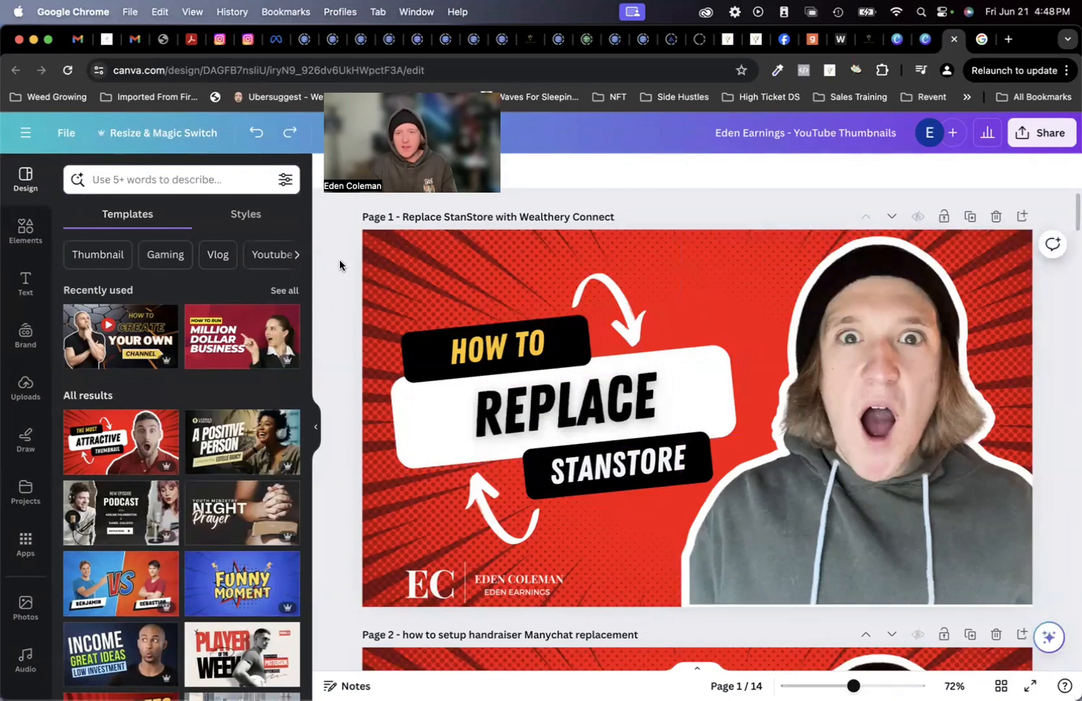
Select all the elements on page 1, try pasting copies of them onto the same page, then undo the paste.
{"action": "left_click_drag", "start_coordinate": [329, 259], "coordinate": [1067, 606]}
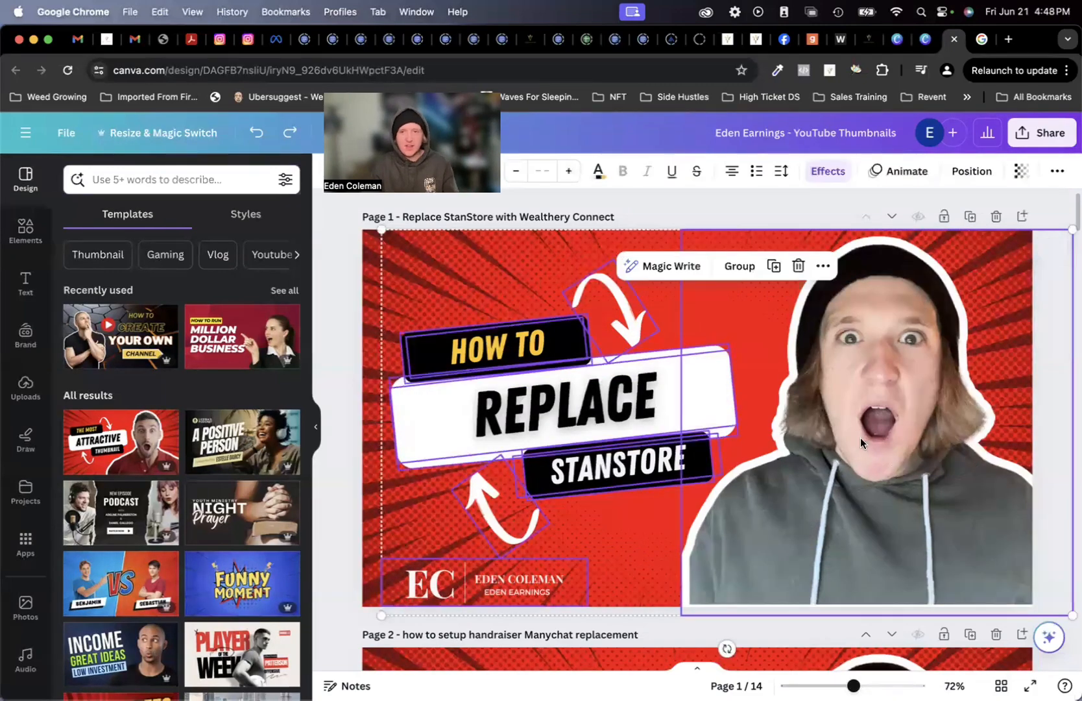
{"action": "key", "text": "super+v"}
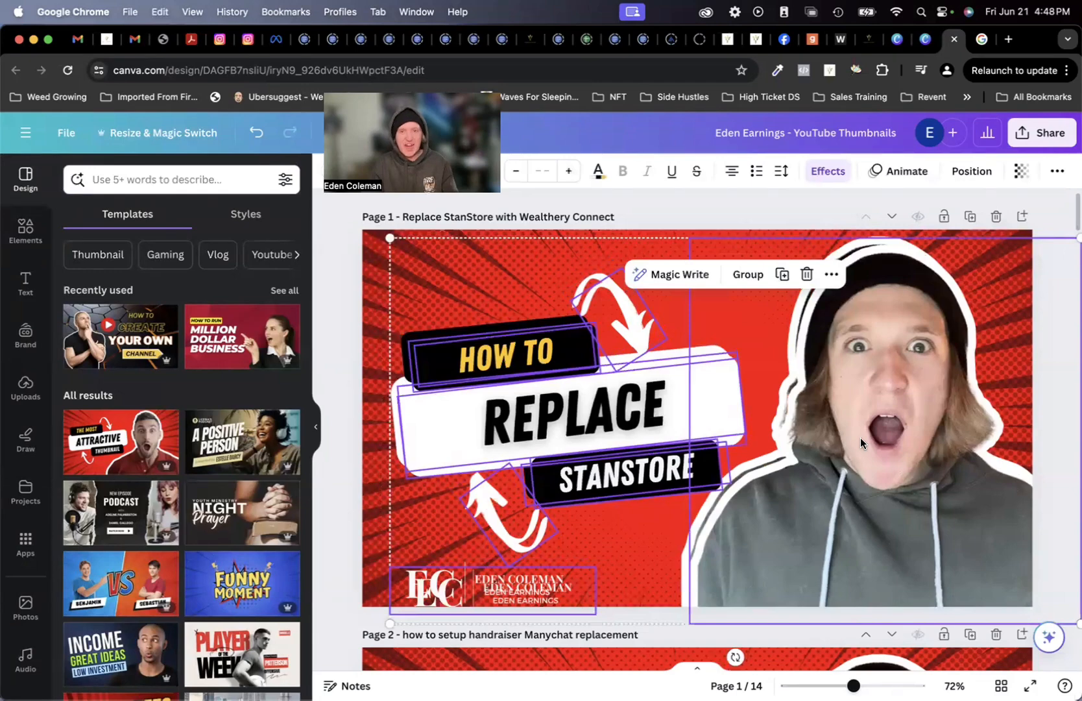
{"action": "key", "text": "super+z"}
{"action": "left_click_drag", "start_coordinate": [333, 231], "coordinate": [1080, 623]}
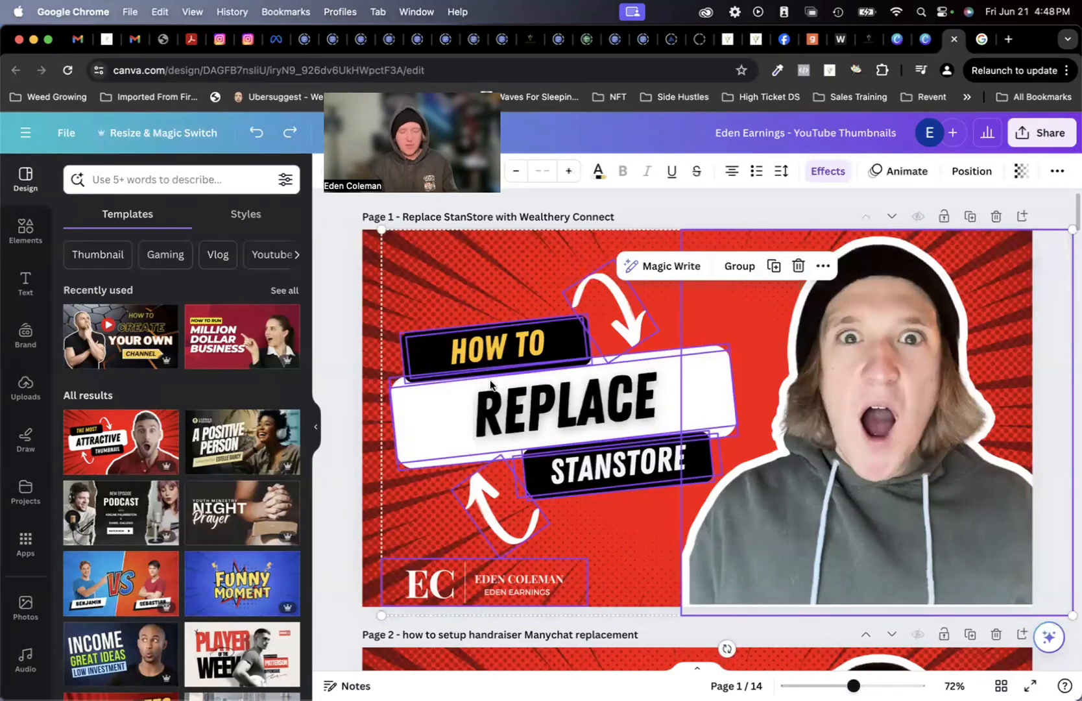
{"action": "left_click", "coordinate": [332, 297]}
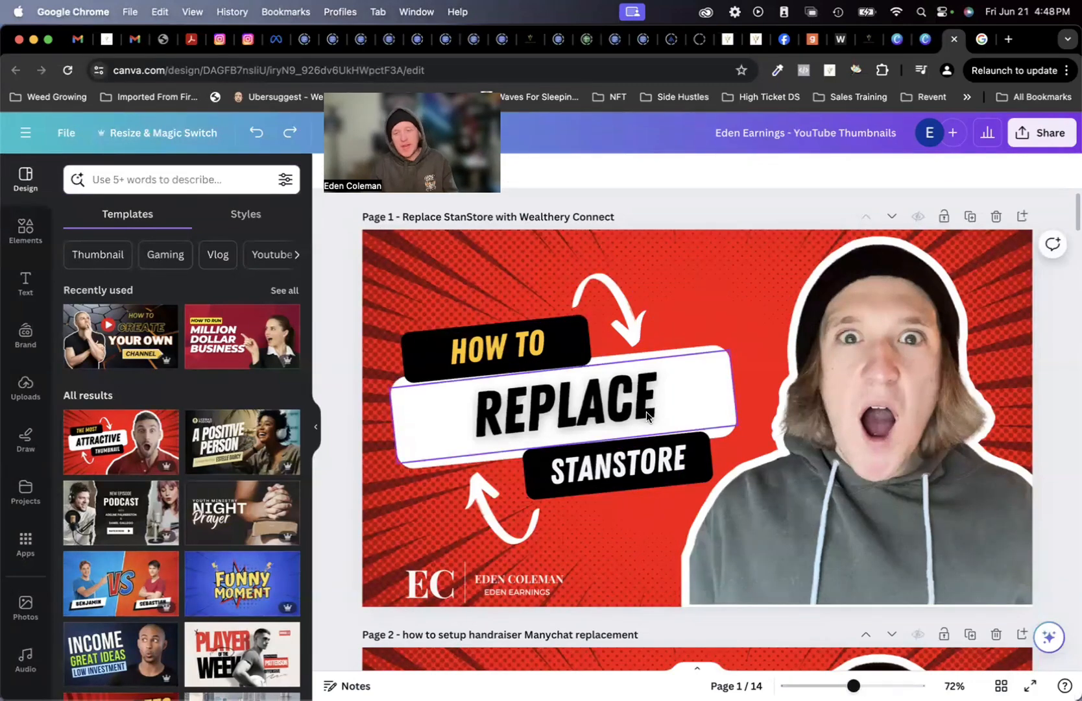
{"action": "scroll", "coordinate": [646, 412], "scroll_direction": "down", "scroll_amount": 2}
{"action": "scroll", "coordinate": [336, 355], "scroll_direction": "up", "scroll_amount": 2}
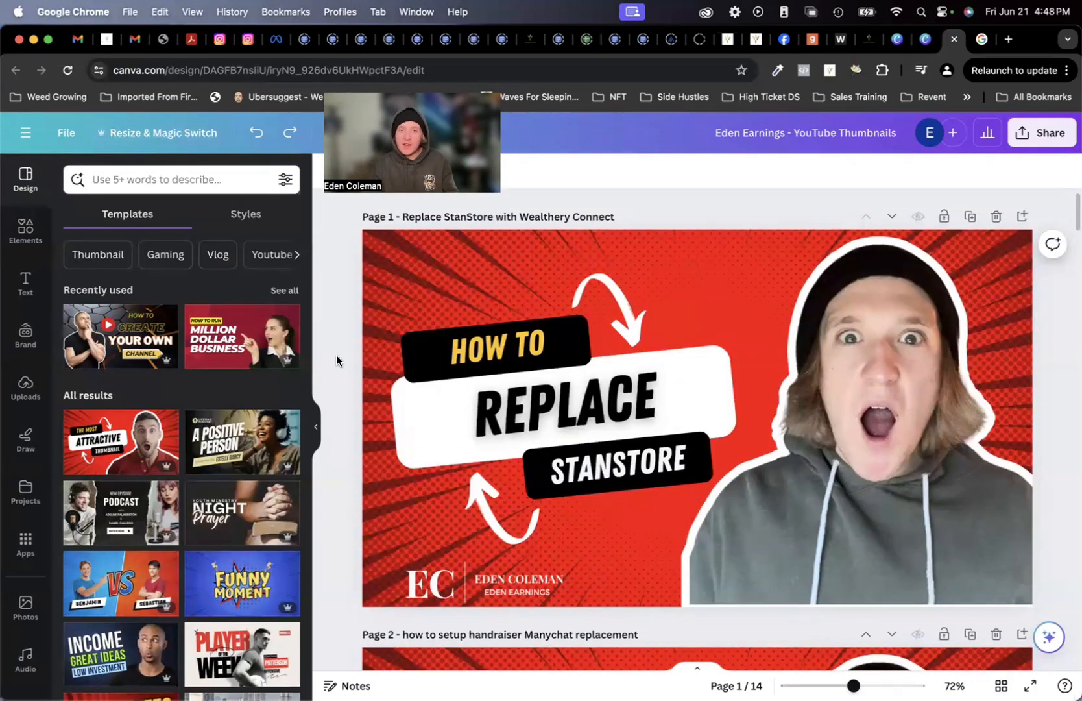
Choose 1000 × 1000 px and the Instagram Story Ad format (1080 × 1920 px) as the resize targets for the thumbnail design.
{"action": "left_click", "coordinate": [130, 132]}
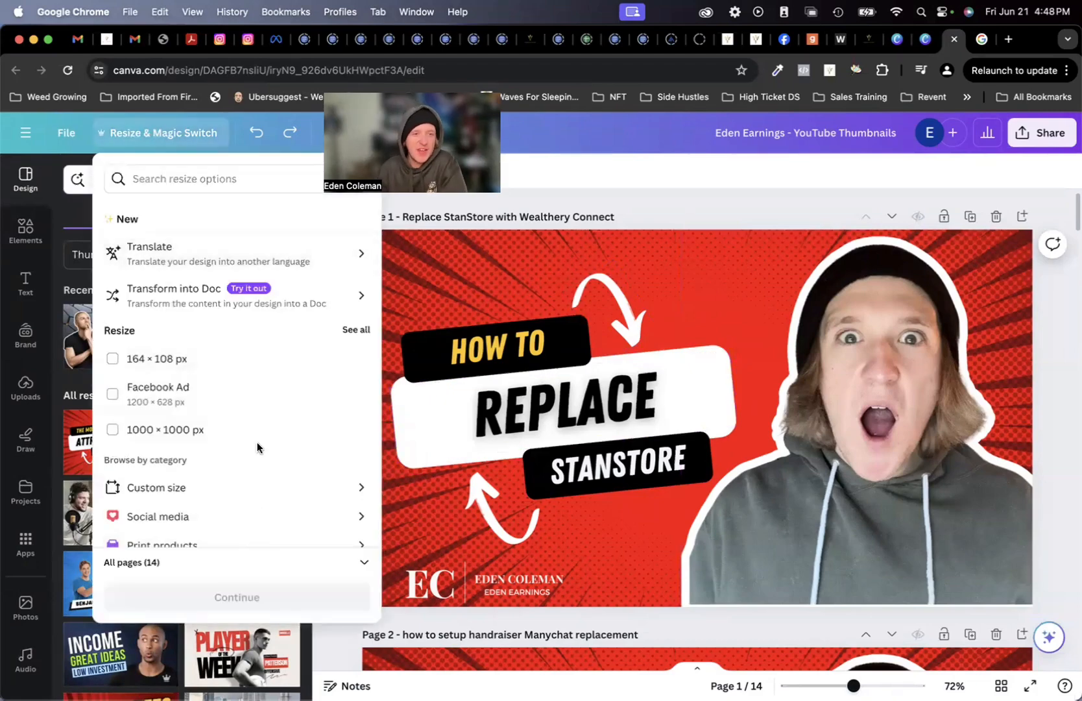
{"action": "left_click", "coordinate": [113, 429]}
{"action": "scroll", "coordinate": [272, 406], "scroll_direction": "down", "scroll_amount": 3}
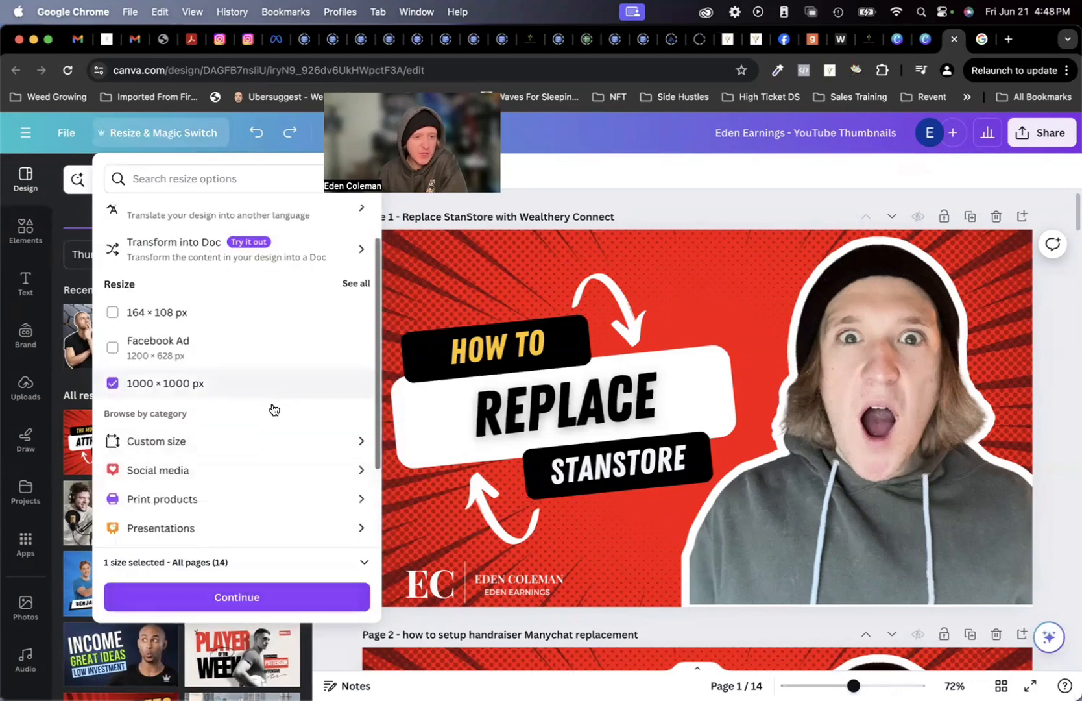
{"action": "scroll", "coordinate": [194, 422], "scroll_direction": "down", "scroll_amount": 1}
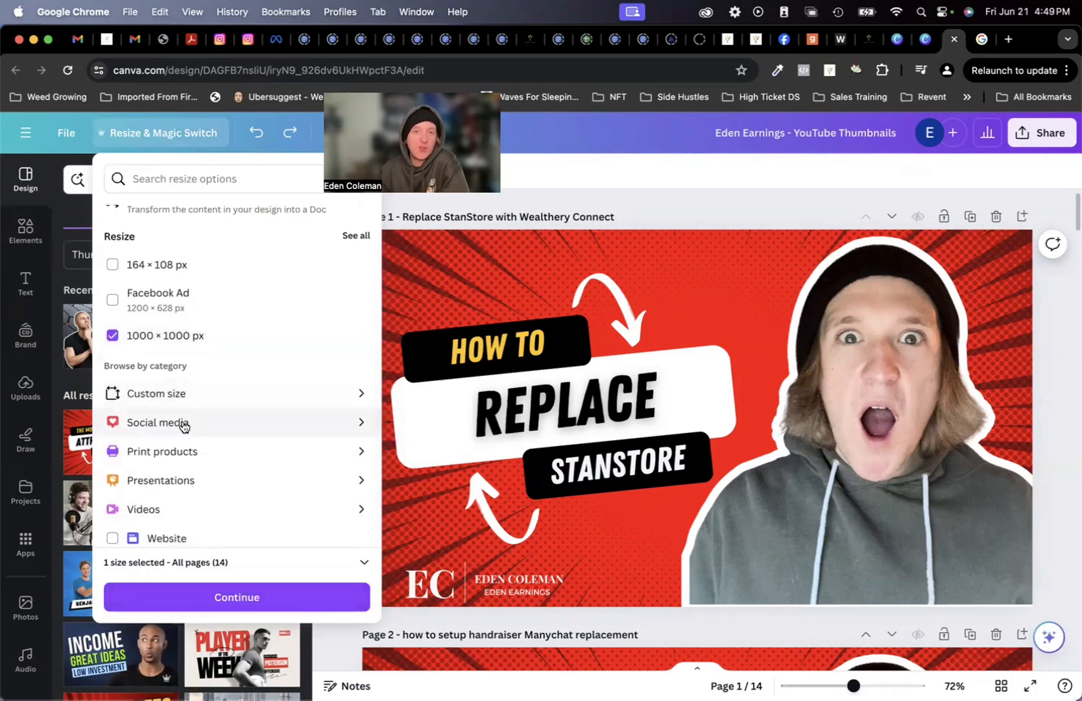
{"action": "left_click", "coordinate": [183, 424]}
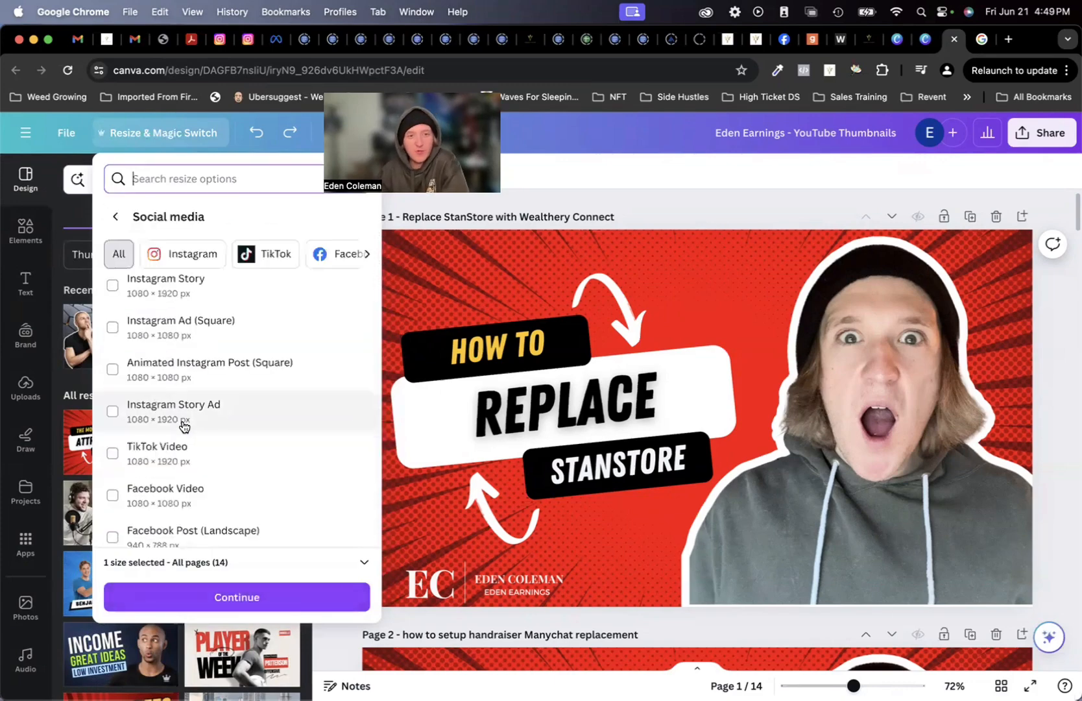
{"action": "left_click", "coordinate": [112, 411]}
{"action": "left_click", "coordinate": [239, 597]}
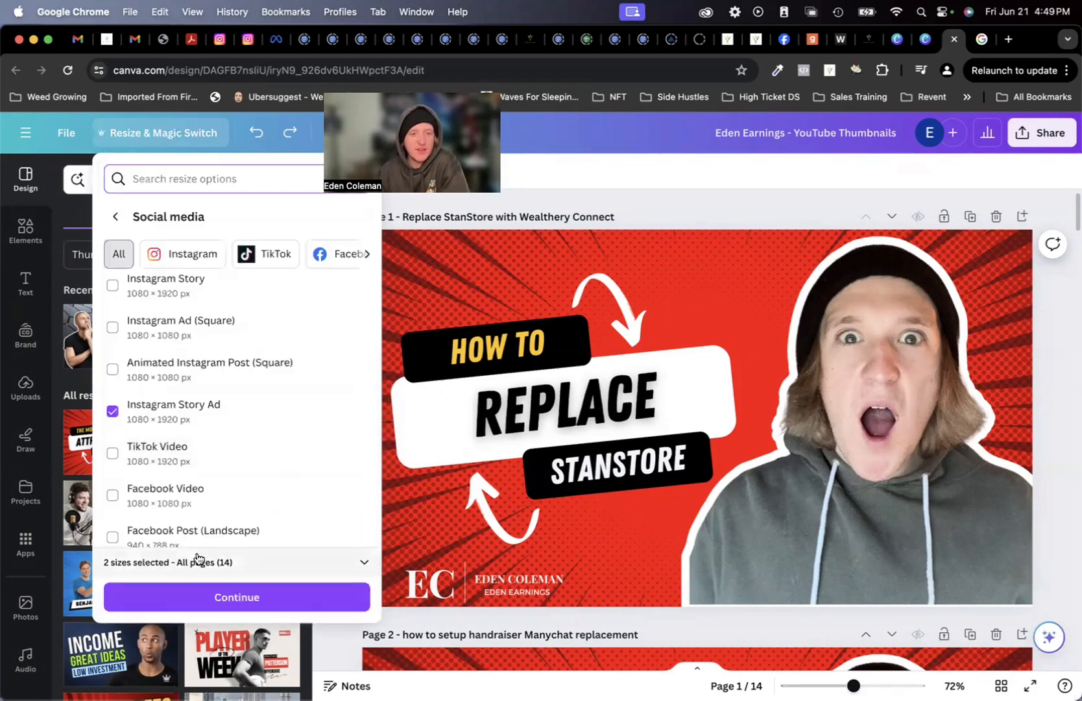
{"action": "scroll", "coordinate": [168, 391], "scroll_direction": "up", "scroll_amount": 2}
{"action": "scroll", "coordinate": [168, 391], "scroll_direction": "down", "scroll_amount": 5}
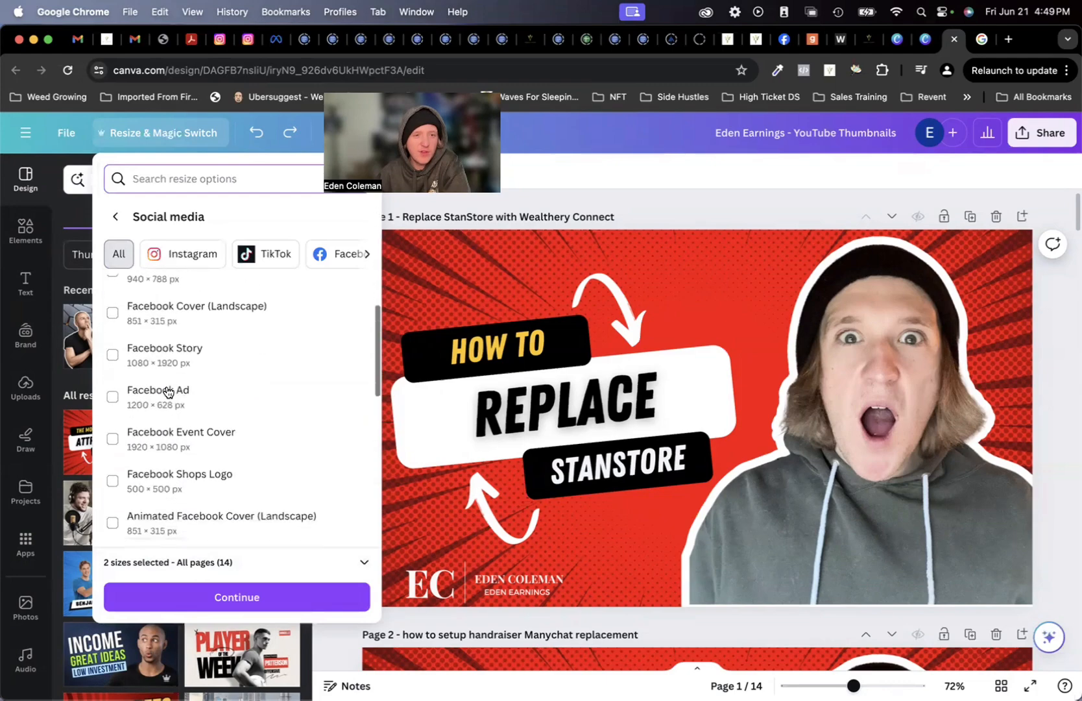
{"action": "scroll", "coordinate": [168, 391], "scroll_direction": "up", "scroll_amount": 5}
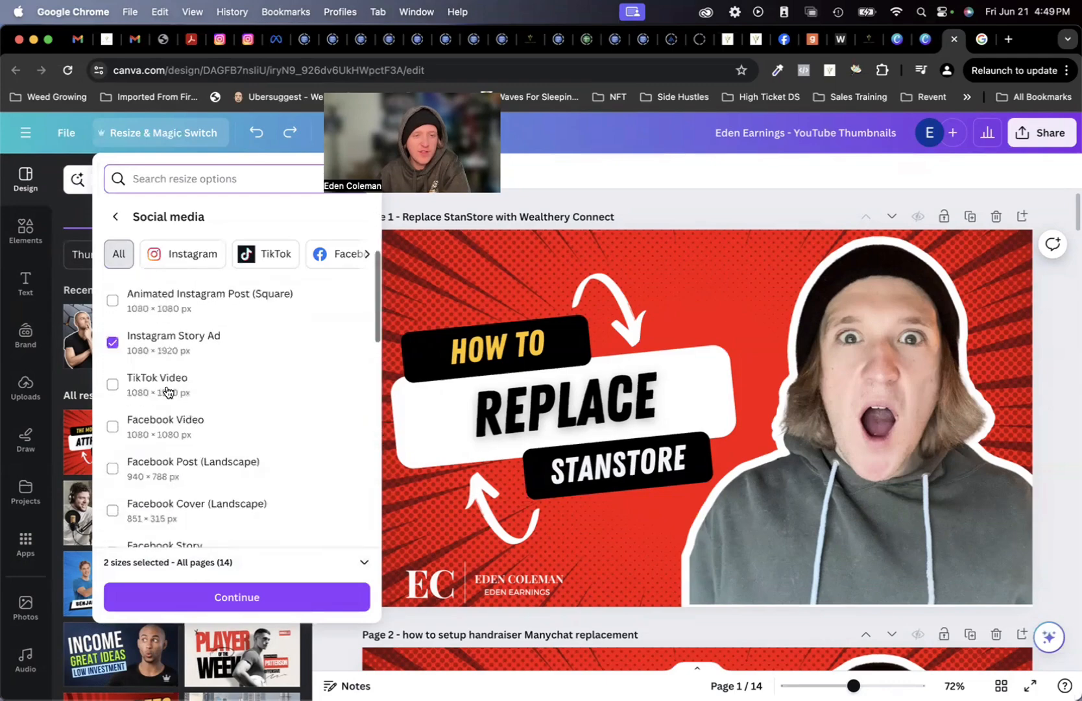
Limit the resize to page 1 by deselecting all the other pages.
{"action": "left_click", "coordinate": [363, 565]}
{"action": "left_click", "coordinate": [346, 552]}
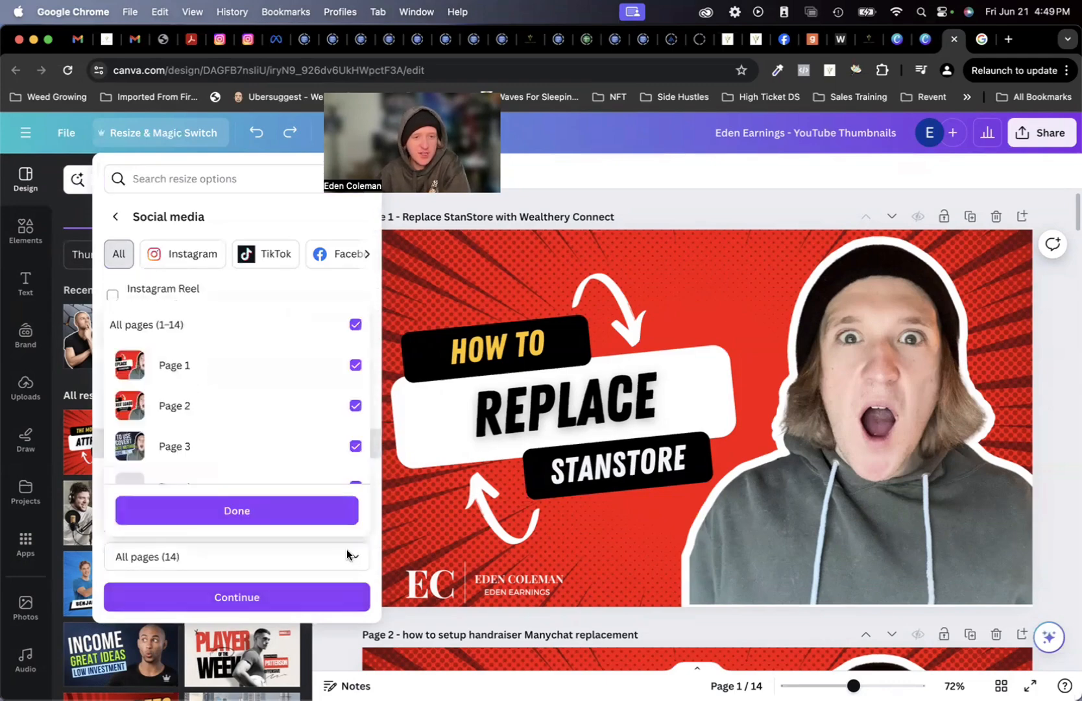
{"action": "left_click", "coordinate": [356, 324]}
{"action": "left_click", "coordinate": [356, 366]}
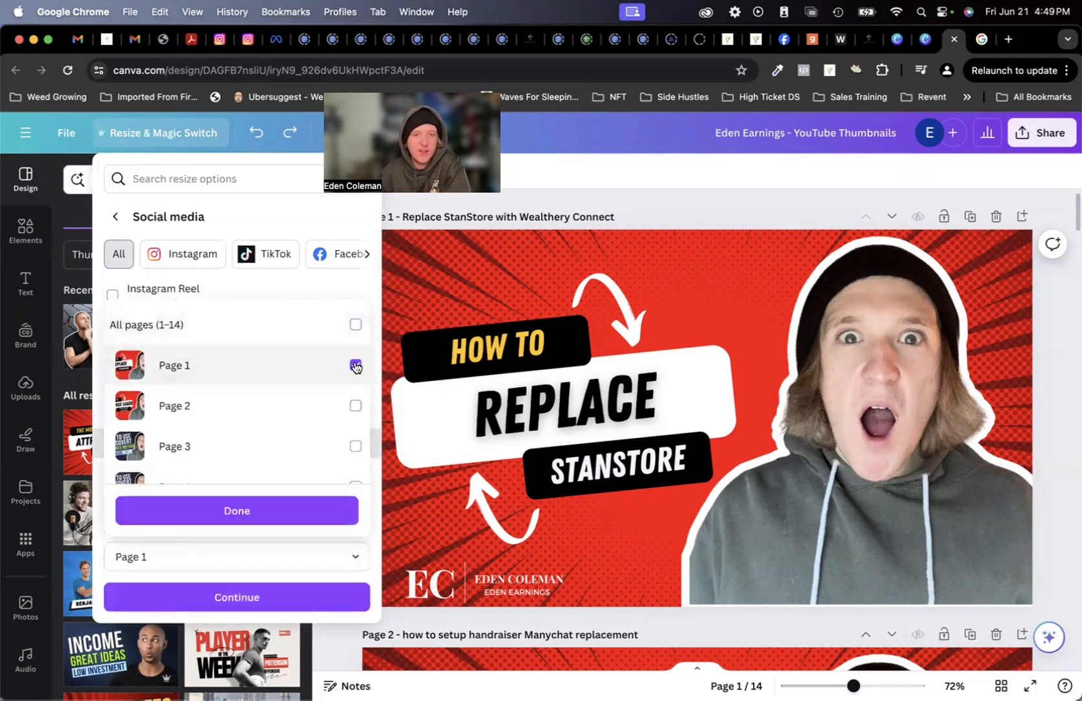
{"action": "left_click", "coordinate": [258, 517]}
Continue to the resize preview, check the 1000 × 1000 px version and create both resized copies.
{"action": "left_click", "coordinate": [269, 592]}
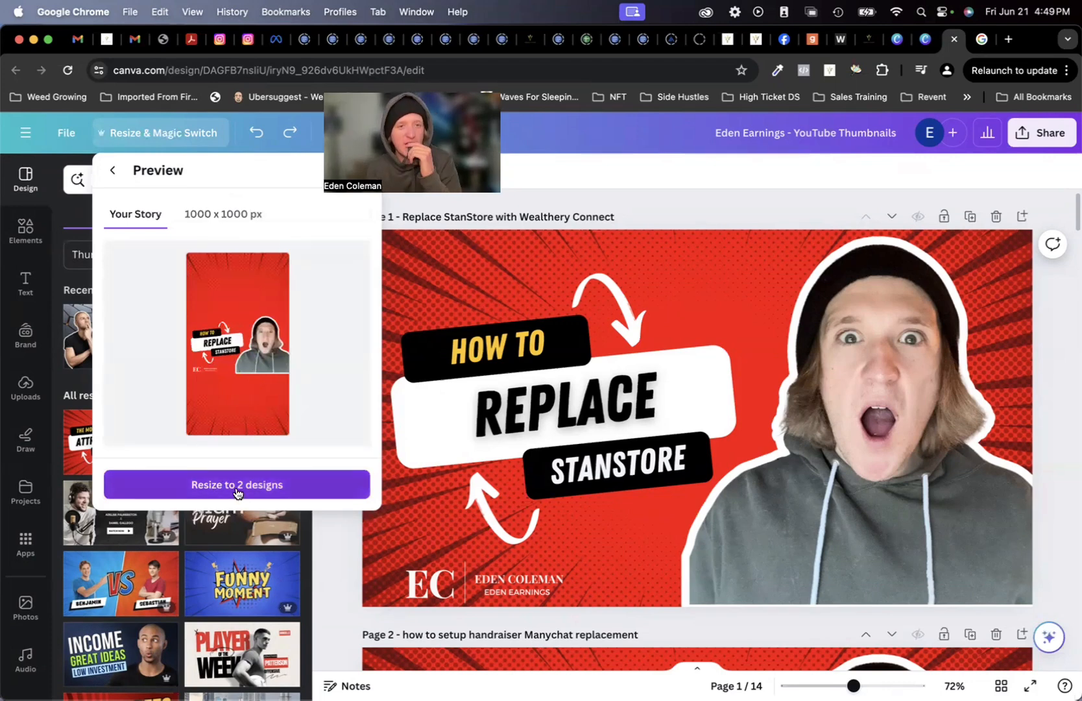
{"action": "left_click", "coordinate": [208, 221]}
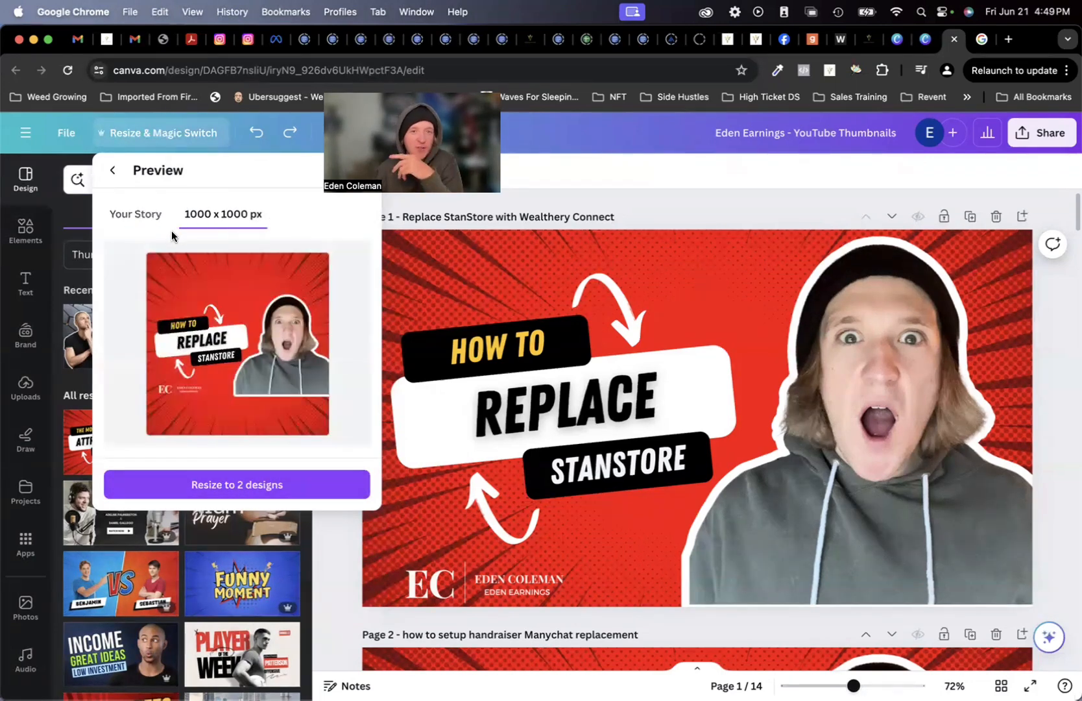
{"action": "left_click", "coordinate": [216, 492]}
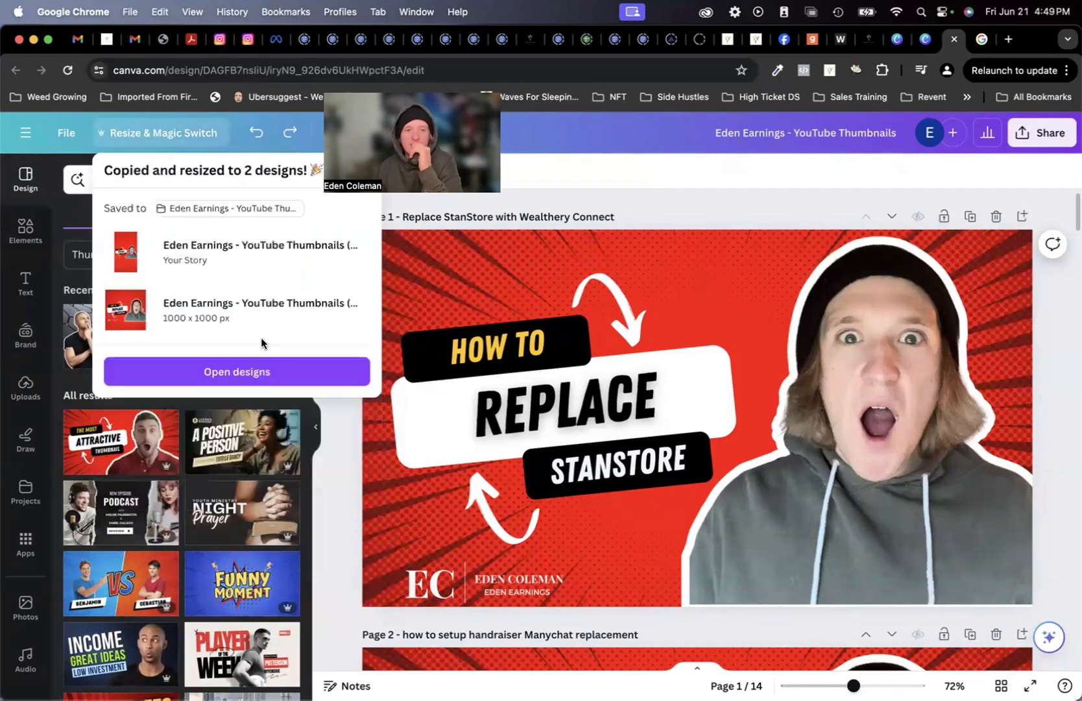
Try to open the two resized designs and always allow pop-ups and redirects from canva.com.
{"action": "left_click", "coordinate": [248, 372]}
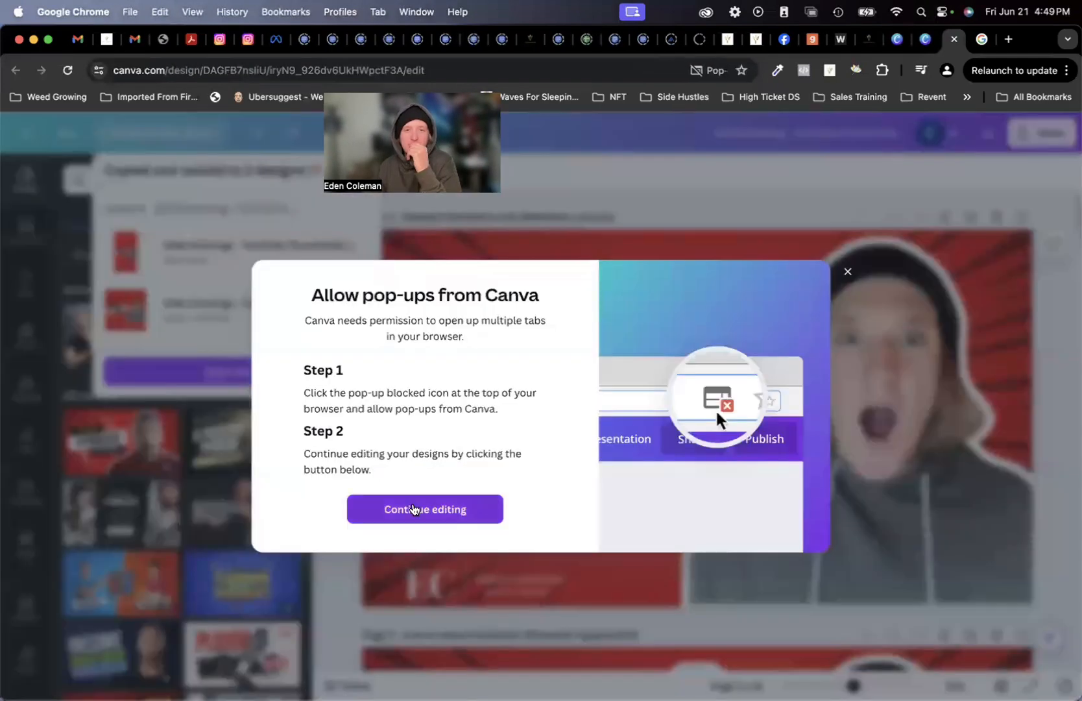
{"action": "left_click", "coordinate": [413, 509]}
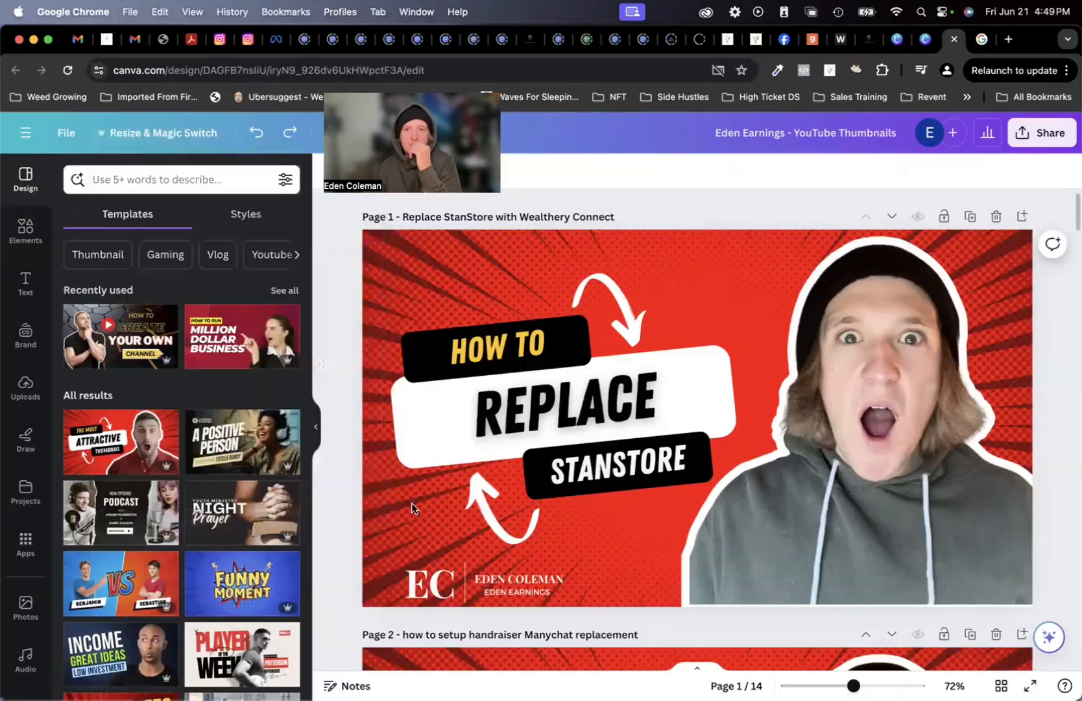
{"action": "left_click", "coordinate": [718, 70]}
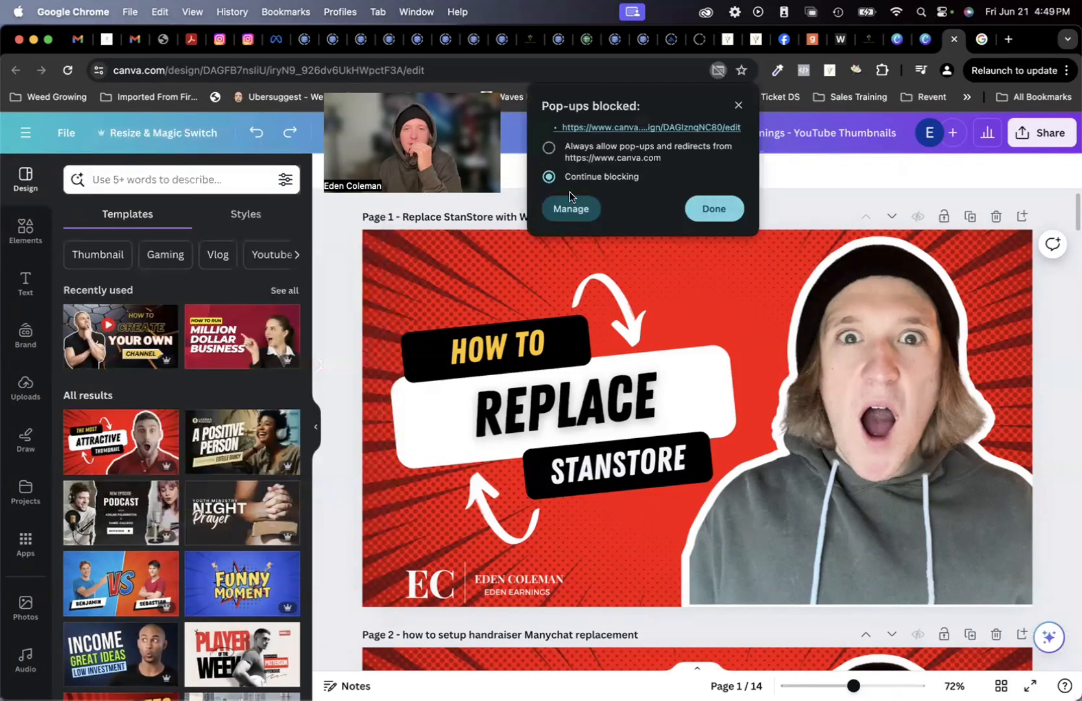
{"action": "left_click", "coordinate": [549, 148]}
{"action": "left_click", "coordinate": [714, 209]}
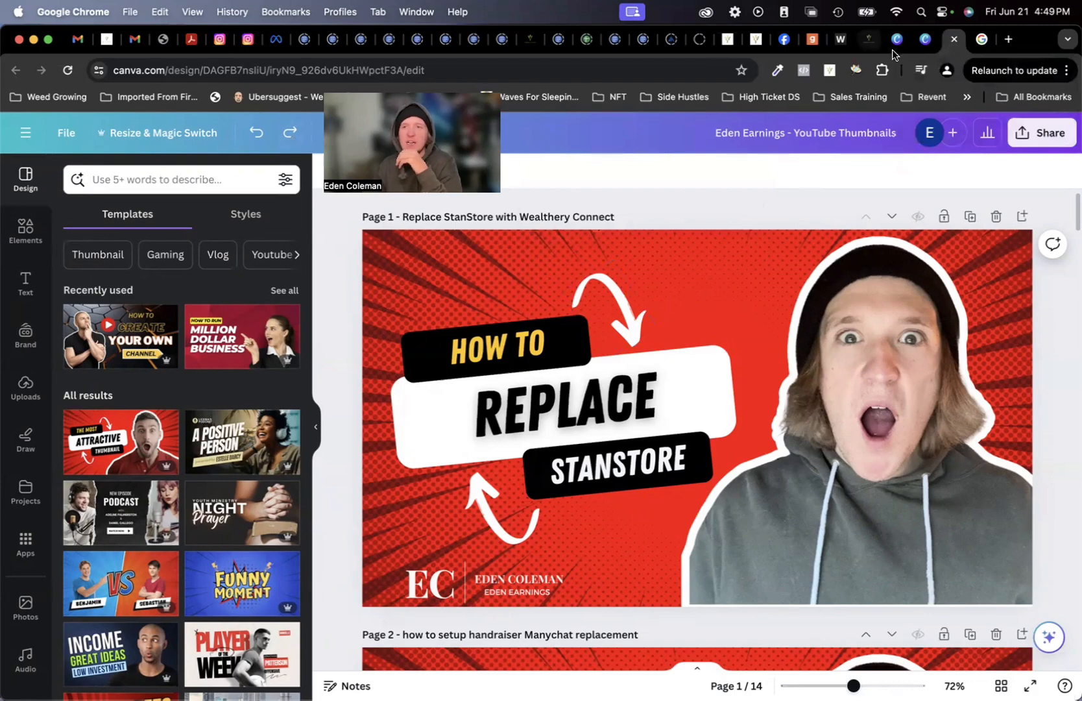
Reload the Canva home page and open the "Your Story" version of the thumbnail from the recent designs.
{"action": "left_click", "coordinate": [925, 39]}
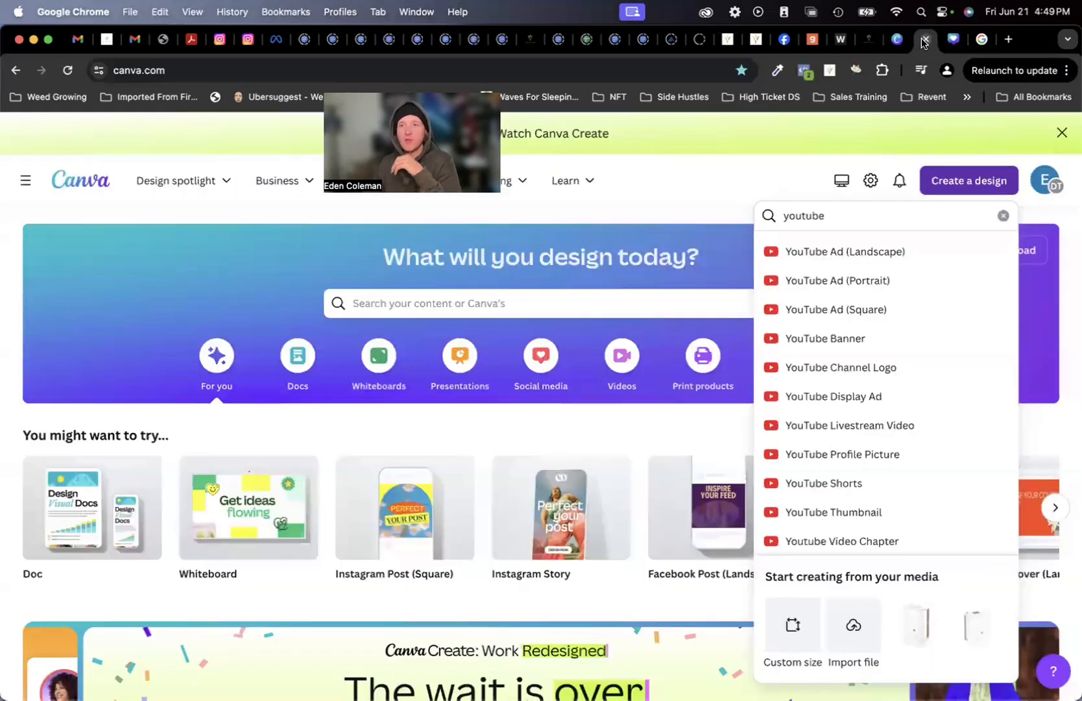
{"action": "left_click", "coordinate": [68, 70]}
{"action": "scroll", "coordinate": [390, 362], "scroll_direction": "down", "scroll_amount": 3}
{"action": "scroll", "coordinate": [390, 362], "scroll_direction": "down", "scroll_amount": 5}
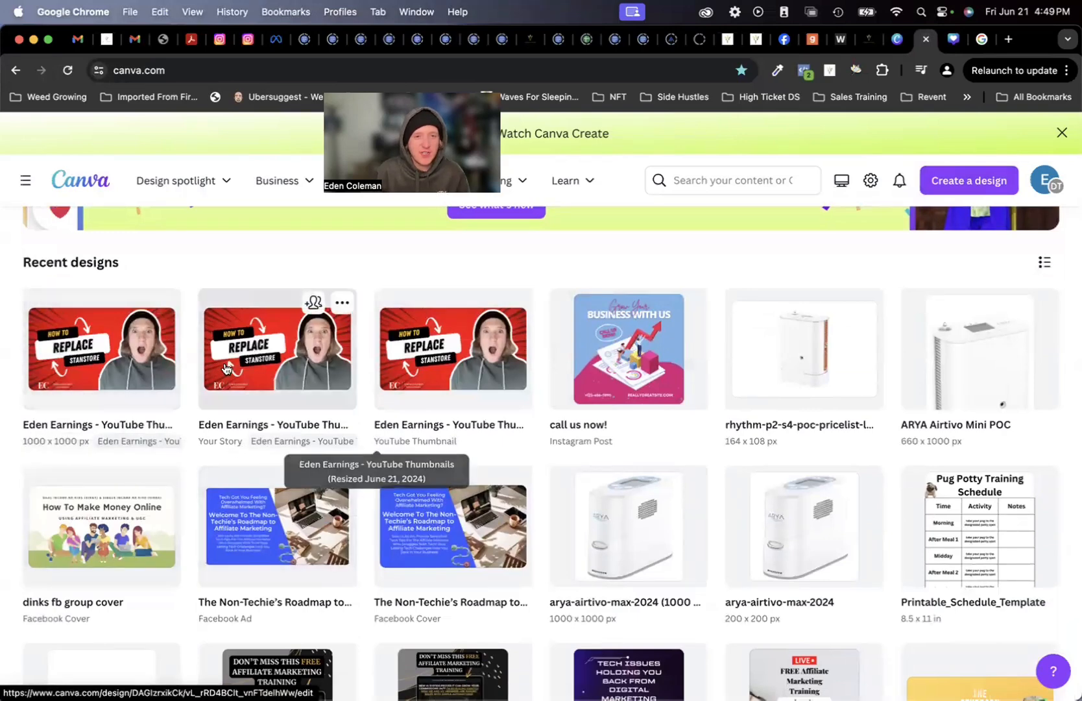
{"action": "left_click_drag", "start_coordinate": [214, 444], "coordinate": [305, 467]}
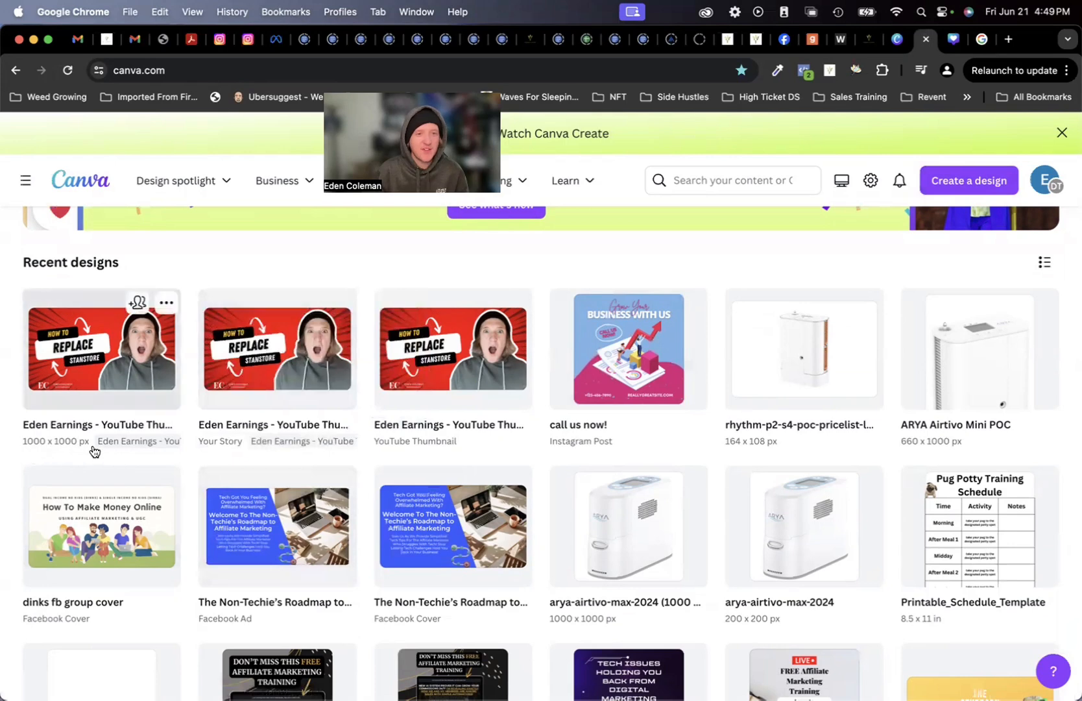
{"action": "left_click", "coordinate": [260, 346]}
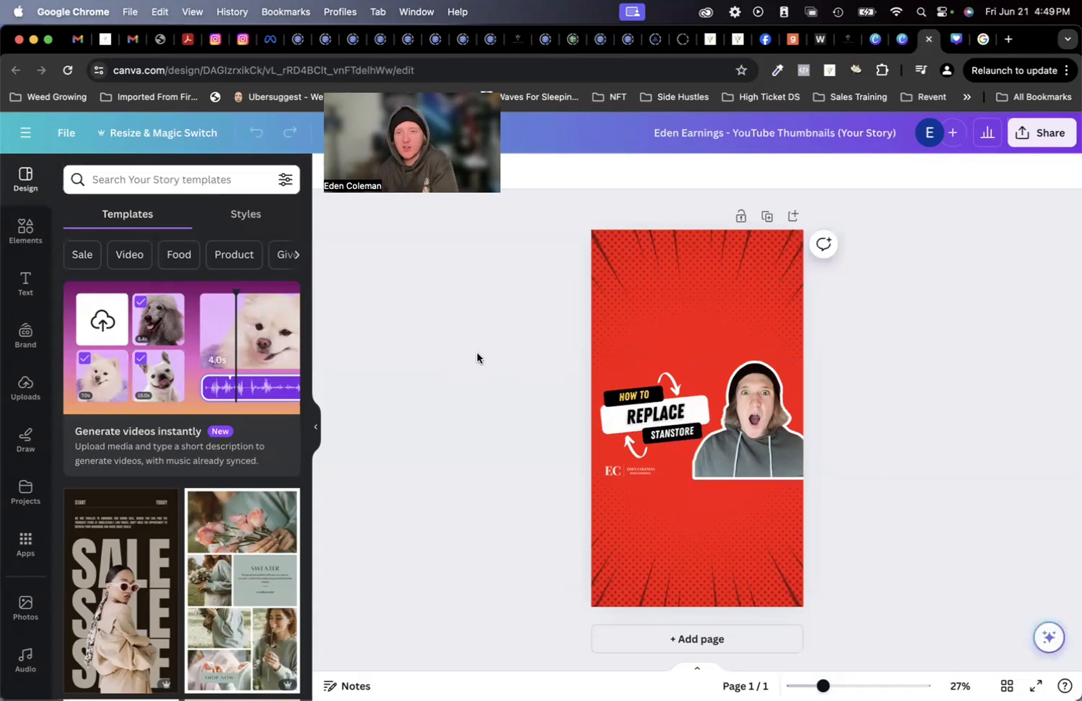
Try widening the "HOW TO" text box on the story design, then undo the change.
{"action": "left_click", "coordinate": [639, 399]}
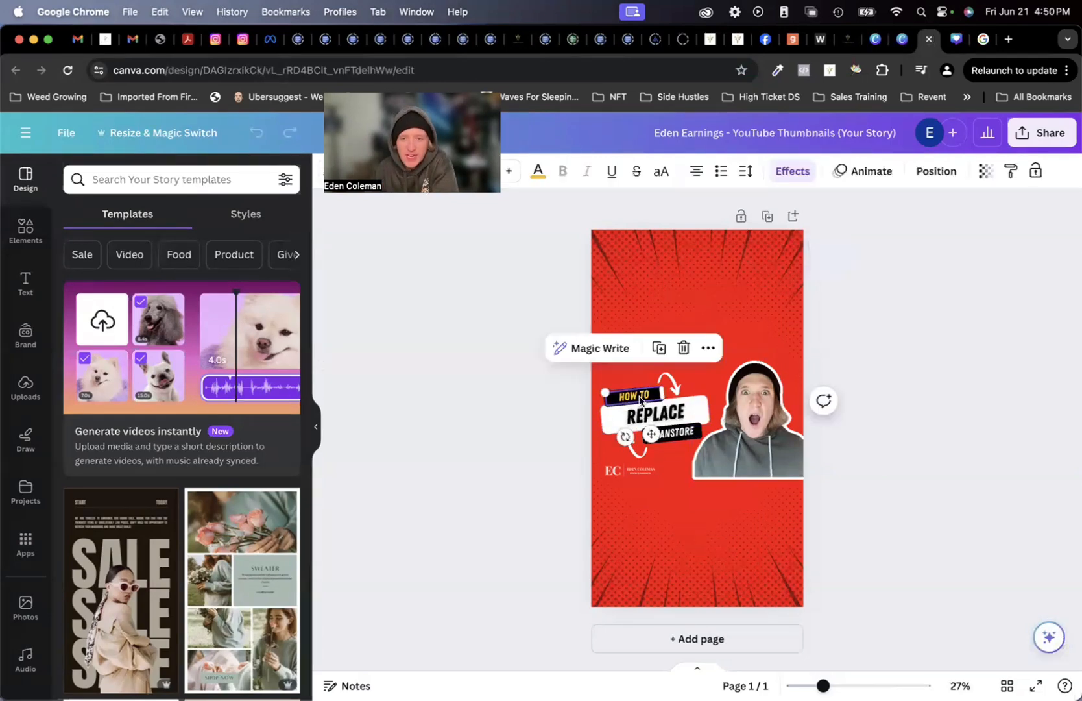
{"action": "left_click_drag", "start_coordinate": [660, 389], "coordinate": [681, 386]}
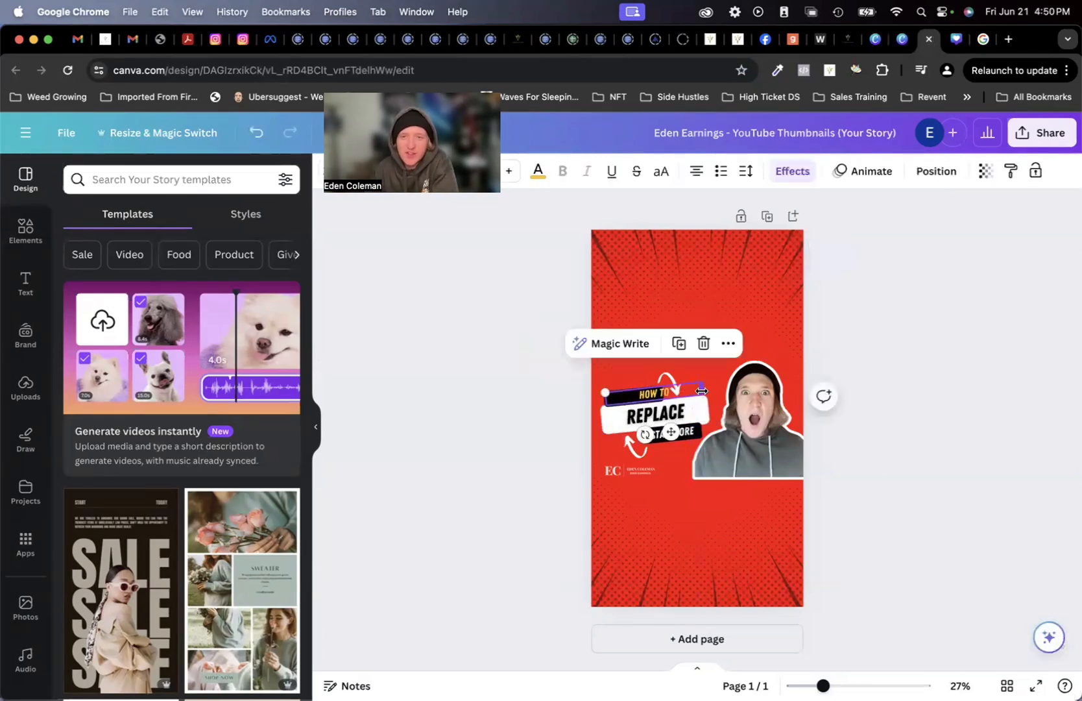
{"action": "left_click", "coordinate": [497, 409]}
{"action": "key", "text": "super+z"}
{"action": "key", "text": "super+z"}
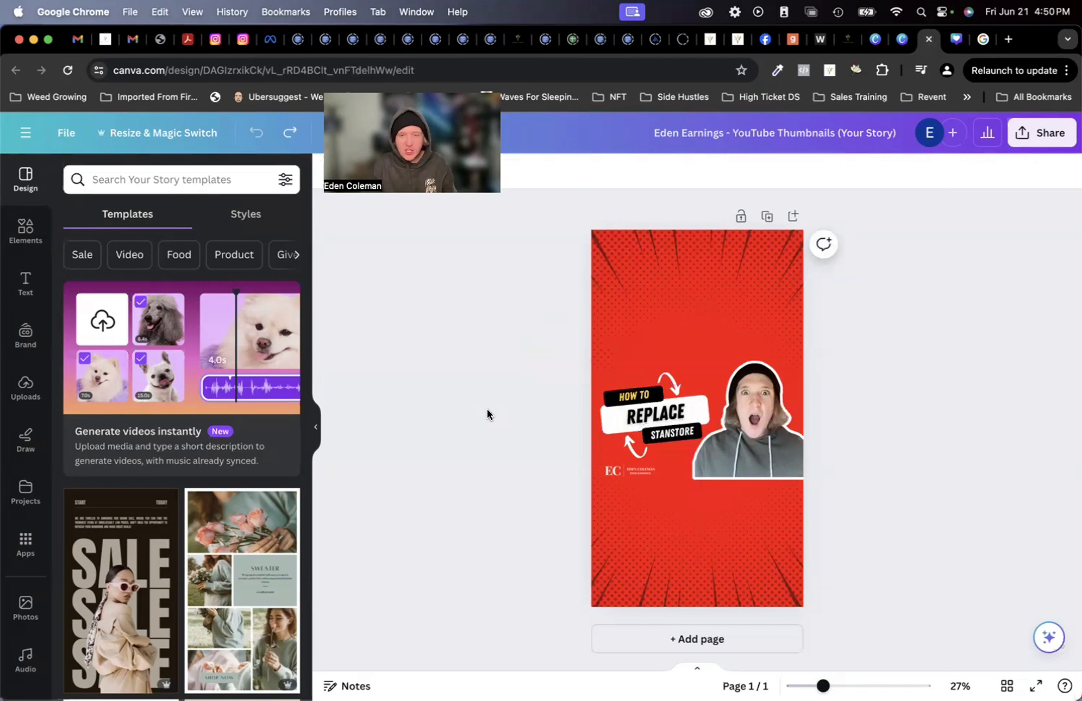
Enlarge the black box behind "HOW TO" and widen the "HOW TO" text box to match its width.
{"action": "left_click", "coordinate": [604, 395]}
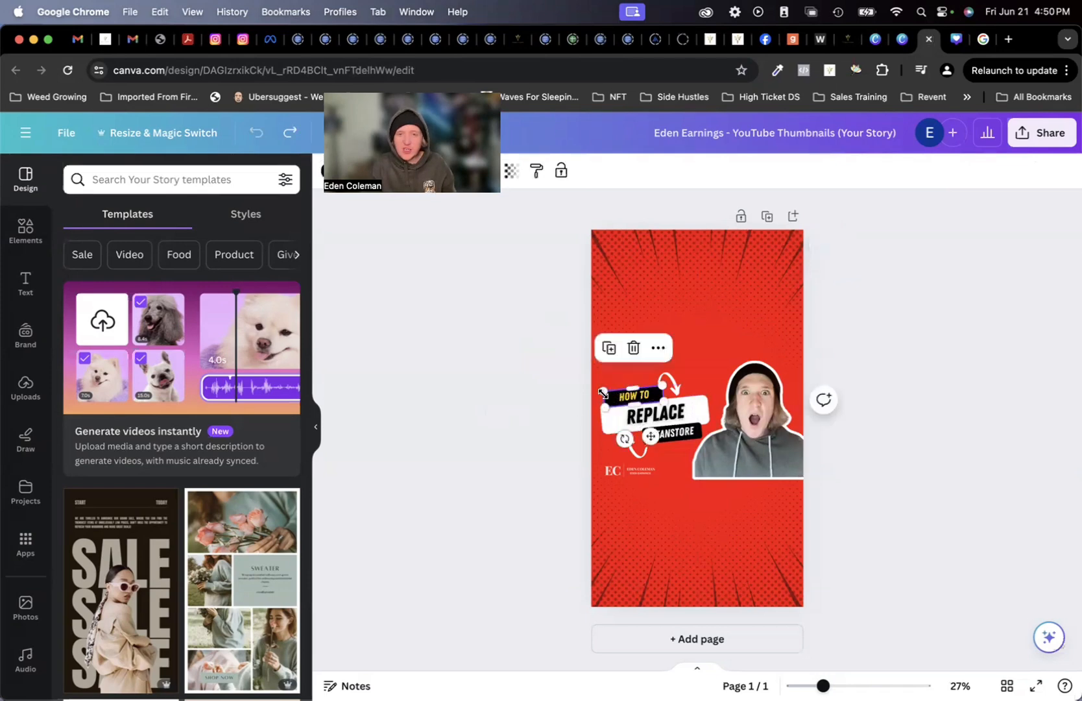
{"action": "left_click_drag", "start_coordinate": [664, 388], "coordinate": [706, 303]}
{"action": "left_click", "coordinate": [651, 395]}
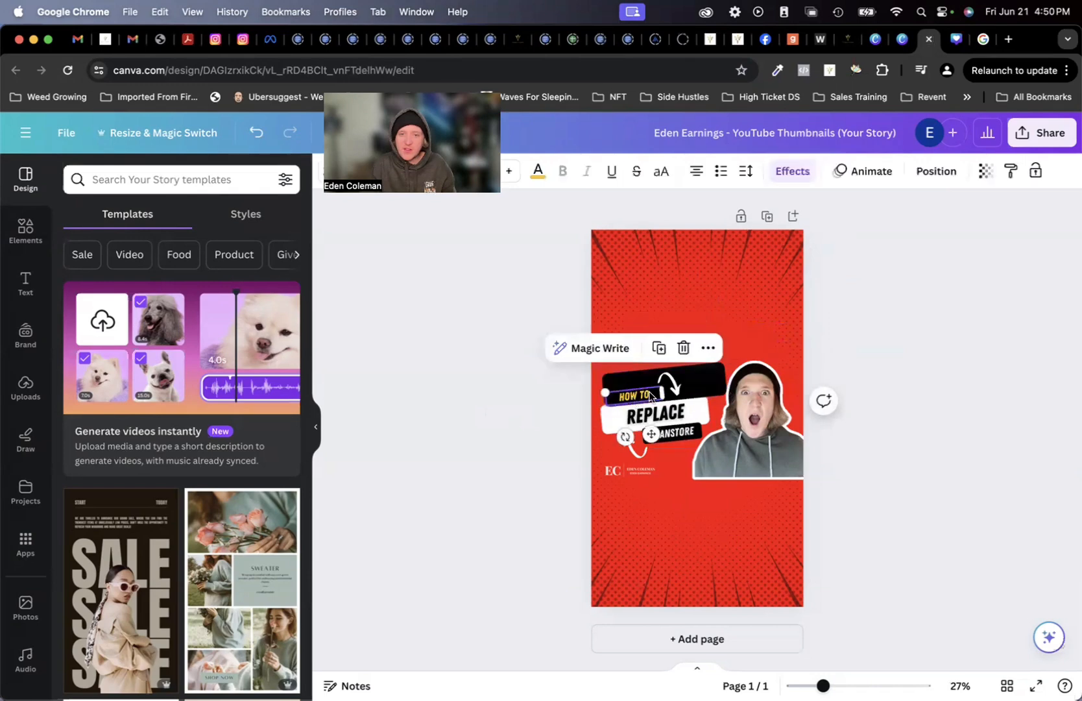
{"action": "left_click_drag", "start_coordinate": [662, 396], "coordinate": [722, 396]}
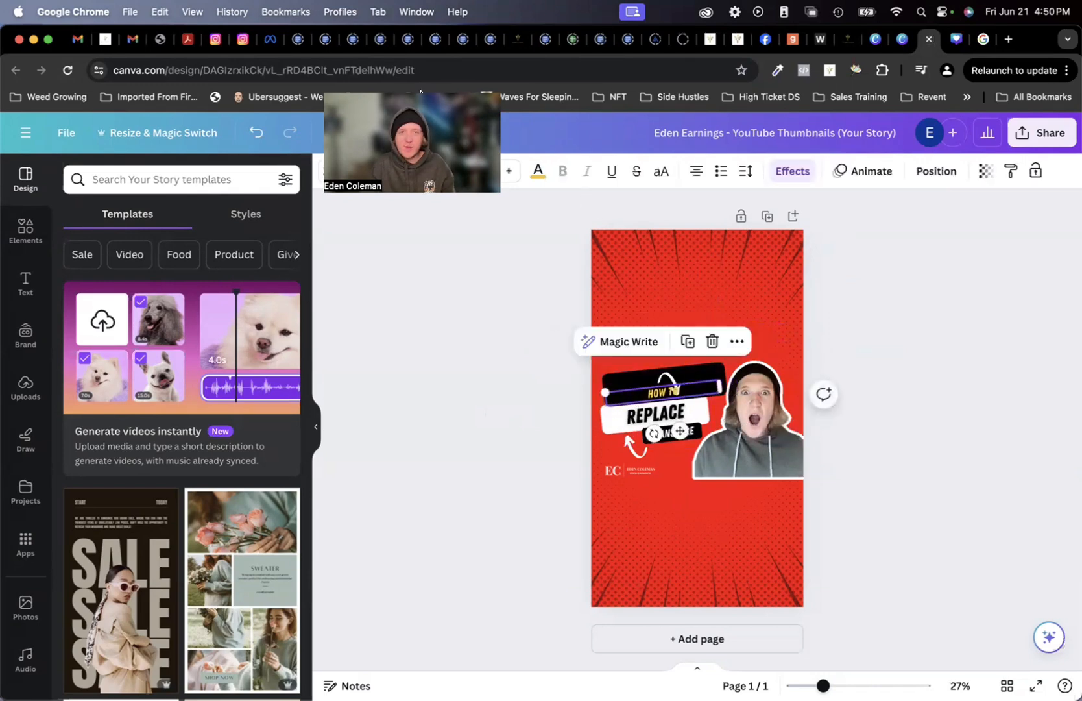
Set the "HOW TO" font size to 67.2 and centre the text inside the enlarged black box.
{"action": "left_click_drag", "start_coordinate": [421, 93], "coordinate": [778, 105]}
{"action": "left_click", "coordinate": [509, 176]}
{"action": "left_click", "coordinate": [509, 176]}
{"action": "left_click", "coordinate": [509, 175]}
{"action": "left_click", "coordinate": [509, 175]}
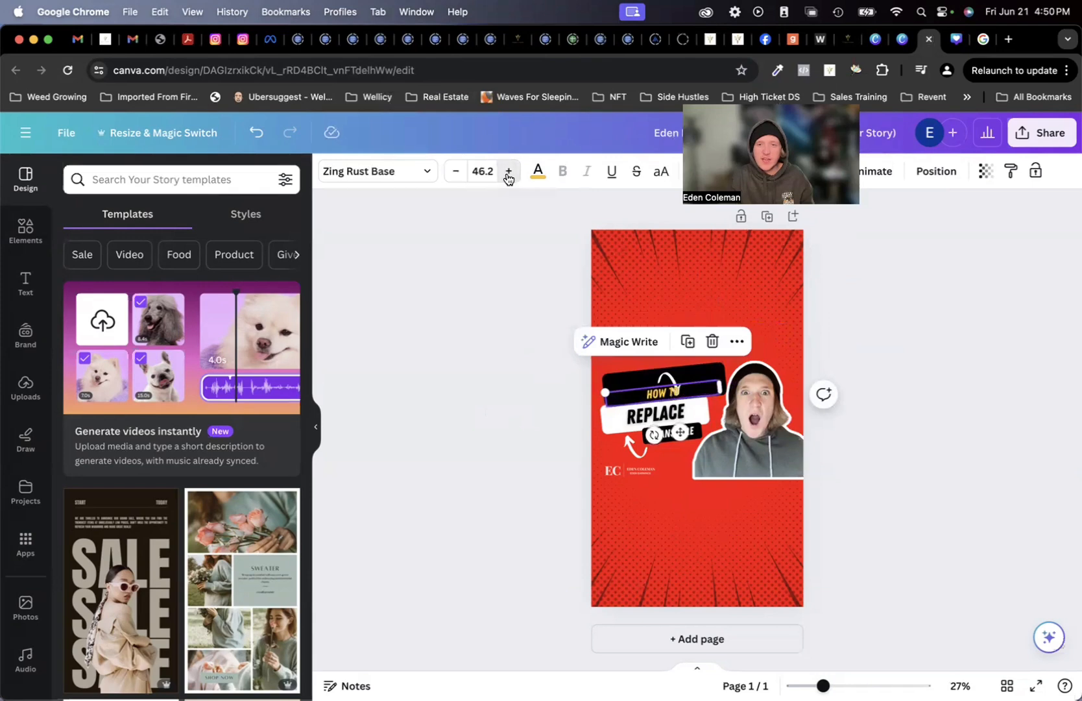
{"action": "left_click", "coordinate": [509, 175]}
{"action": "left_click", "coordinate": [509, 175]}
{"action": "left_click", "coordinate": [509, 175]}
{"action": "left_click", "coordinate": [509, 176]}
{"action": "left_click", "coordinate": [509, 175]}
{"action": "left_click", "coordinate": [509, 176]}
{"action": "left_click", "coordinate": [509, 175]}
{"action": "left_click", "coordinate": [509, 175]}
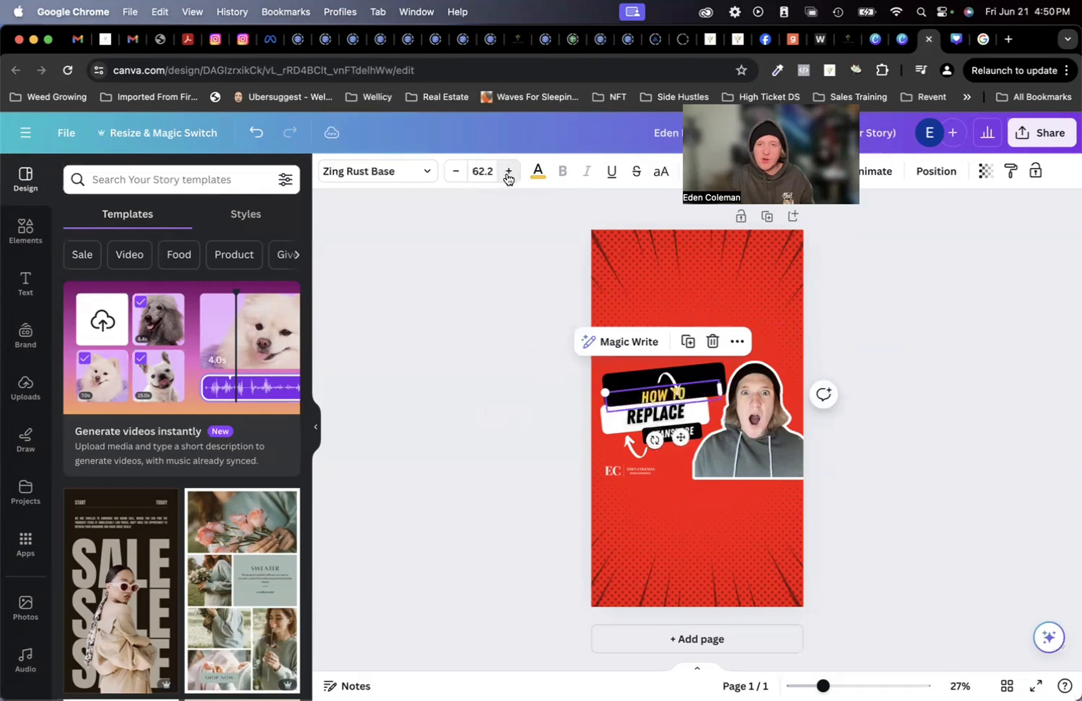
{"action": "left_click", "coordinate": [509, 175]}
{"action": "left_click", "coordinate": [508, 175]}
{"action": "left_click", "coordinate": [508, 175]}
{"action": "left_click", "coordinate": [509, 175]}
{"action": "left_click", "coordinate": [508, 175]}
{"action": "mouse_move", "coordinate": [661, 394]}
{"action": "left_mouse_down"}
{"action": "mouse_move", "coordinate": [646, 388]}
{"action": "mouse_move", "coordinate": [655, 358]}
{"action": "mouse_move", "coordinate": [666, 392]}
{"action": "left_mouse_up"}
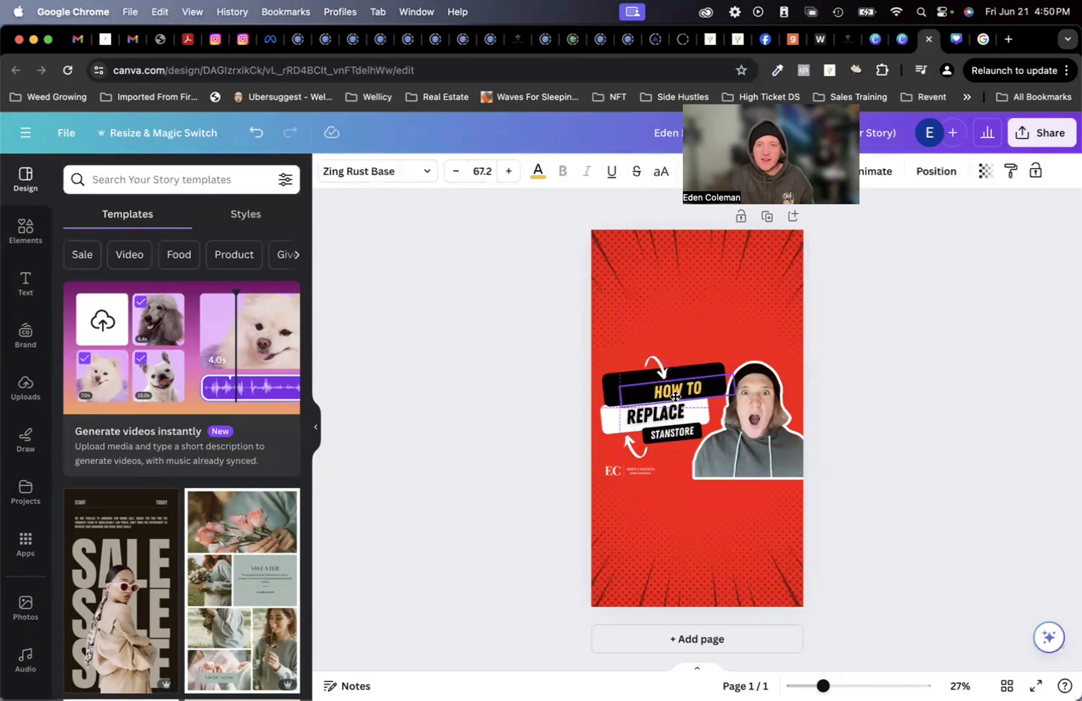
{"action": "left_click", "coordinate": [533, 391]}
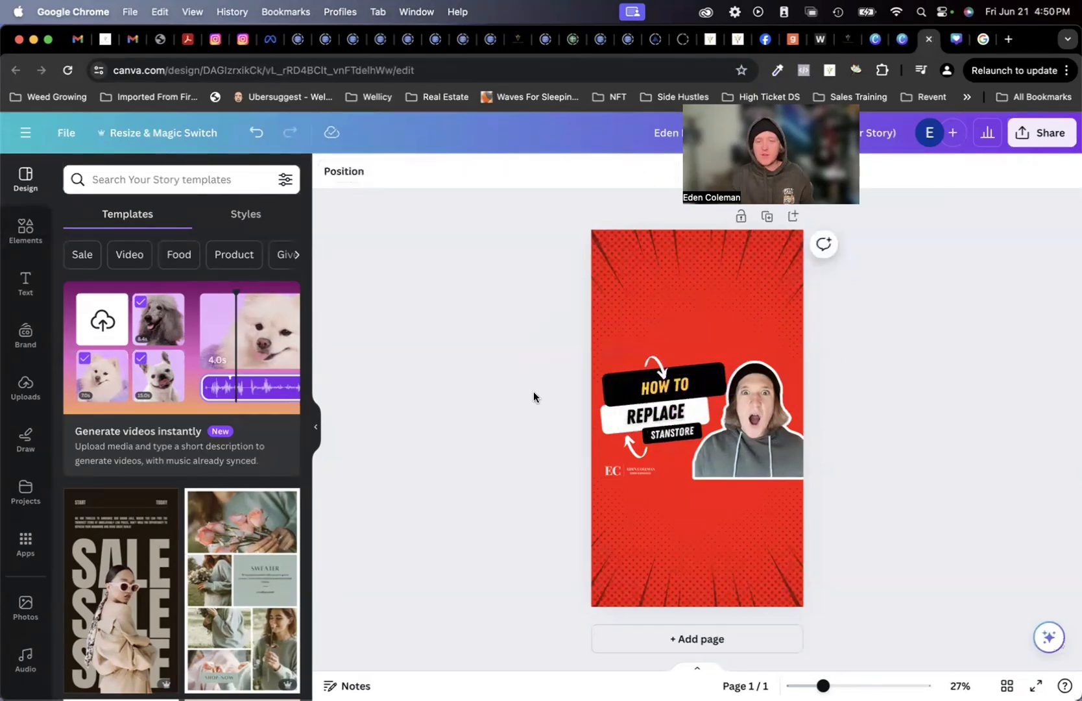